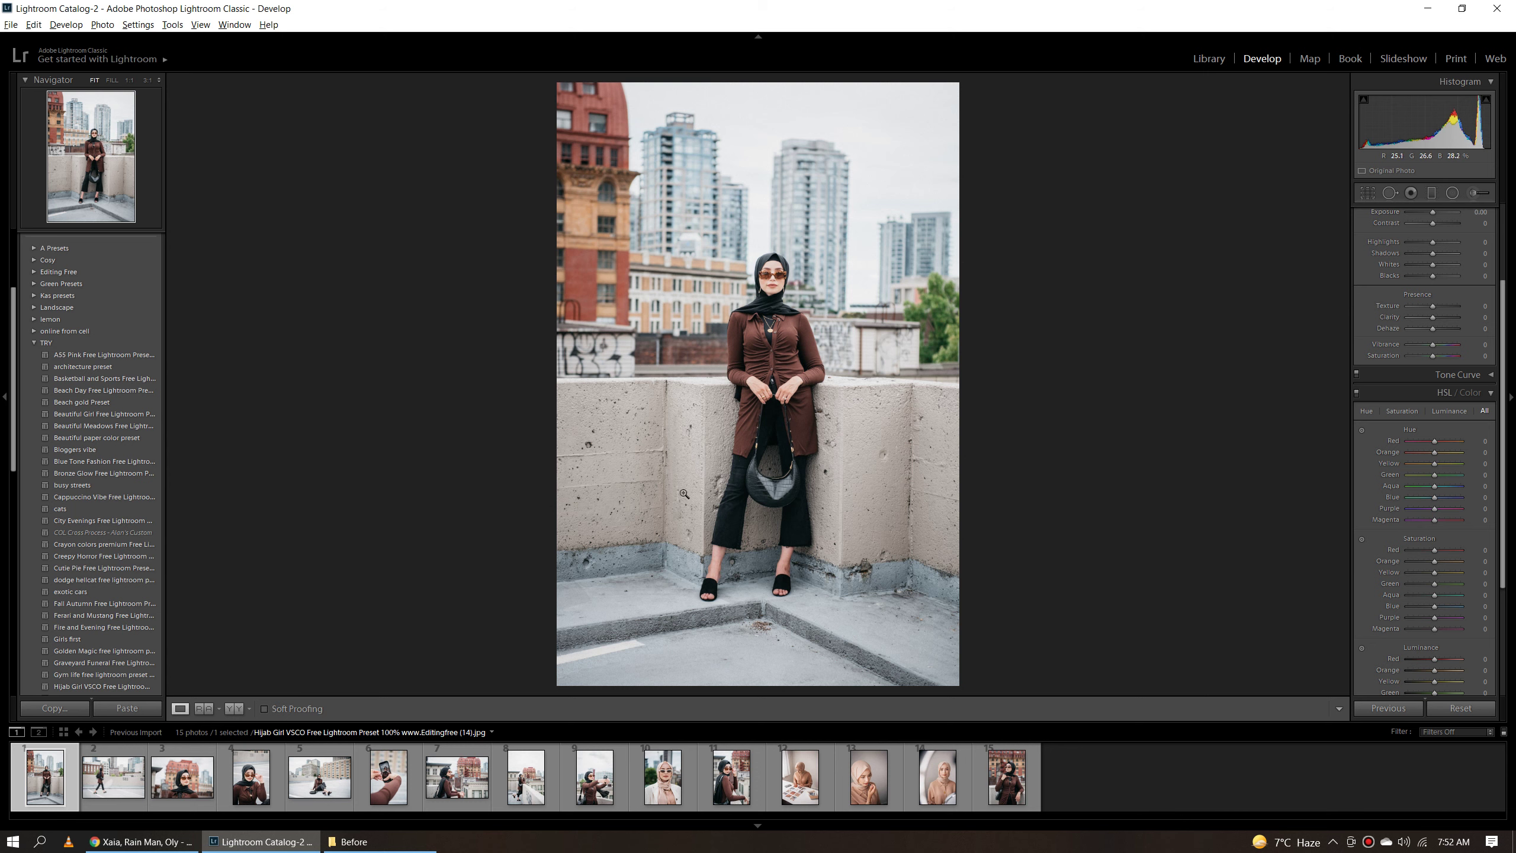
Step: Apply the Hijab Girl VSCO preset and compare the 1:1 view with the original in Before/After
{"action": "left_click", "coordinate": [132, 689]}
{"action": "left_click", "coordinate": [773, 326]}
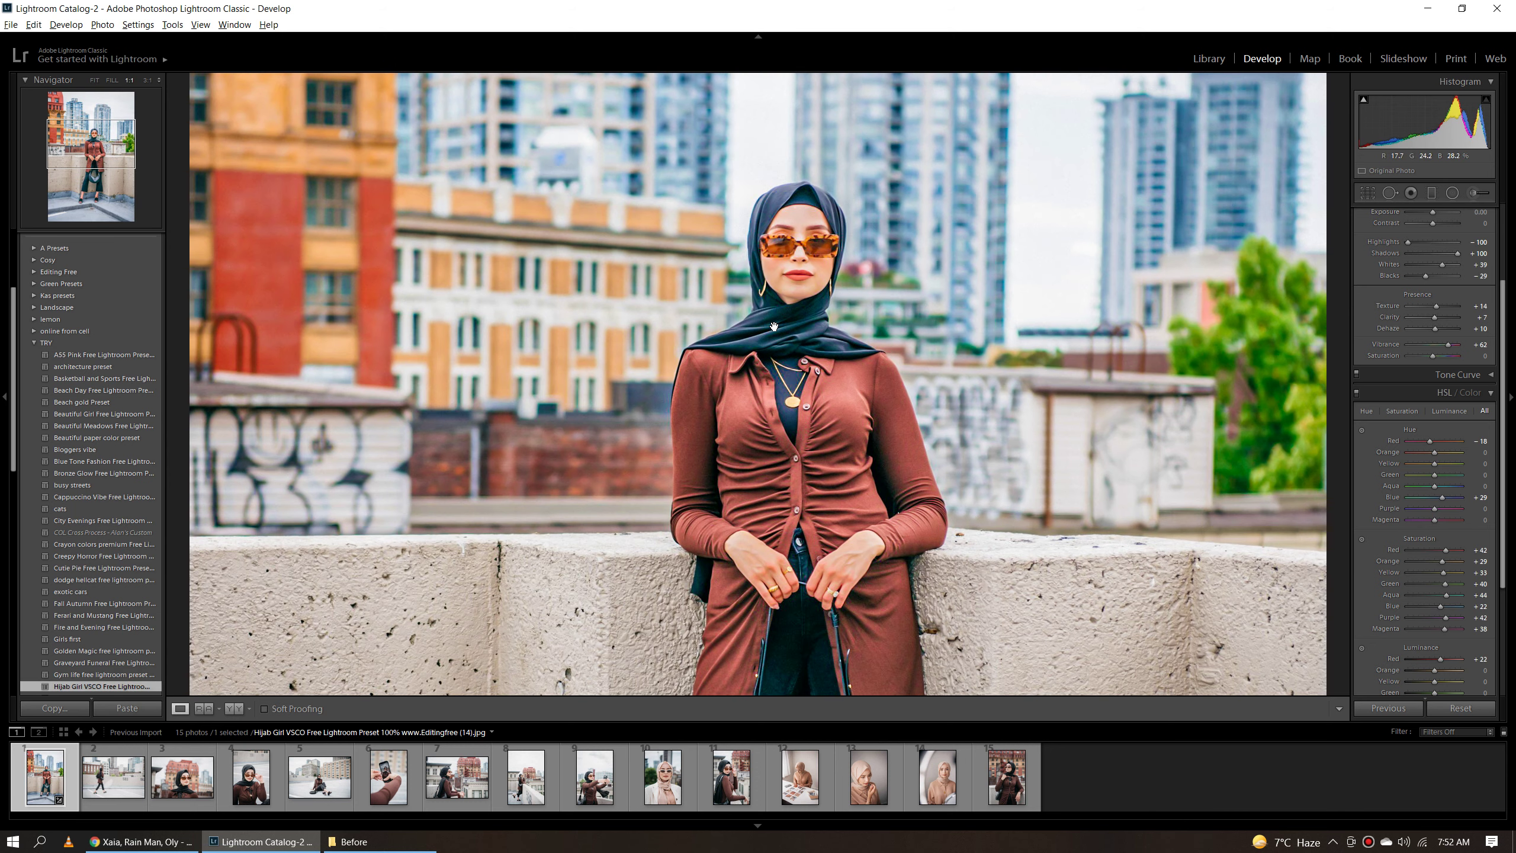
{"action": "left_click_drag", "start_coordinate": [776, 325], "coordinate": [833, 273]}
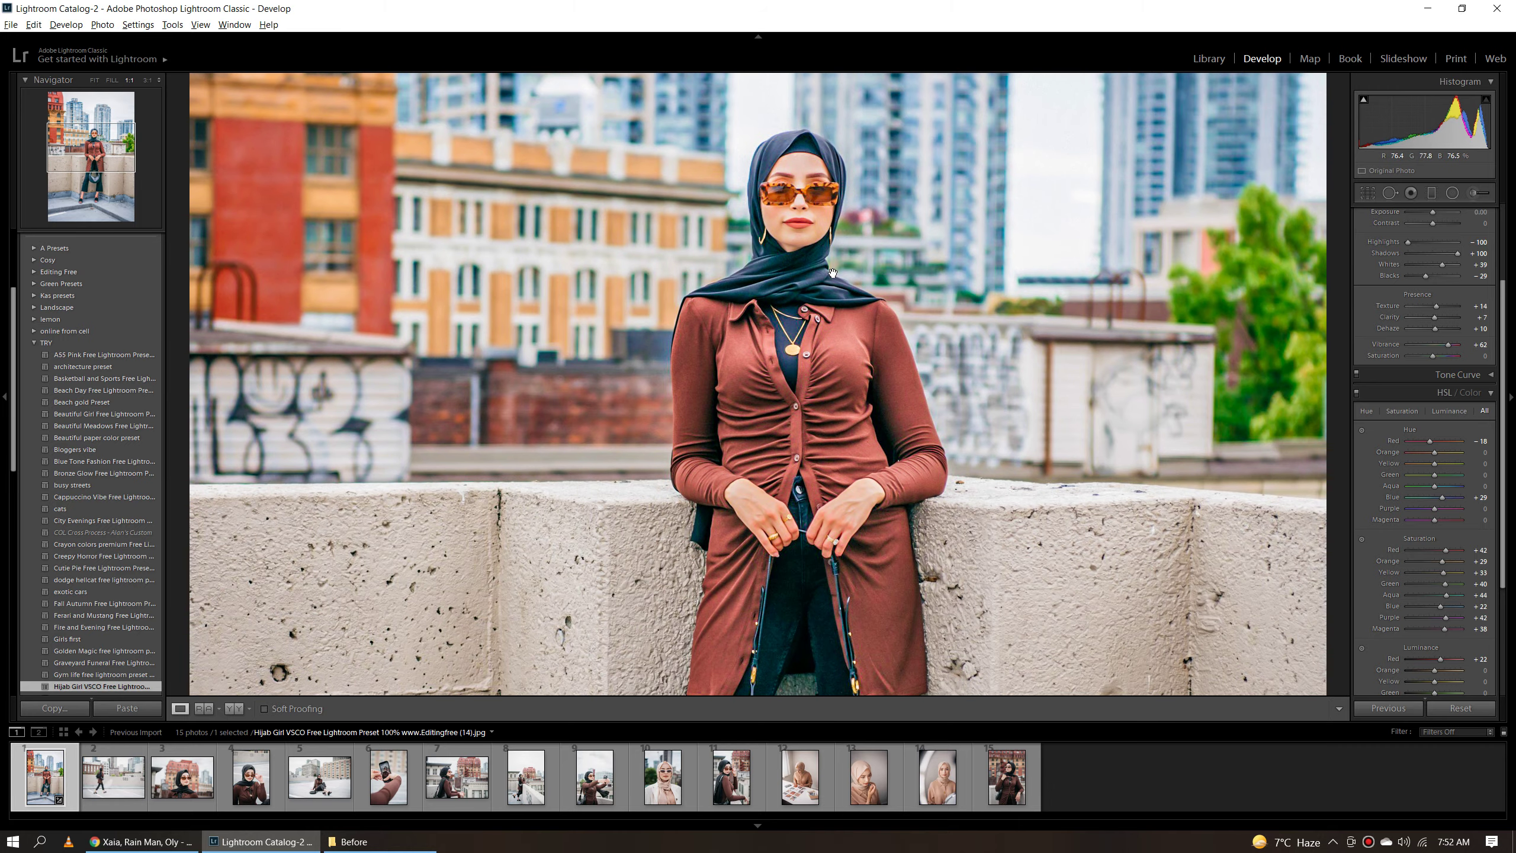
{"action": "key", "text": "y"}
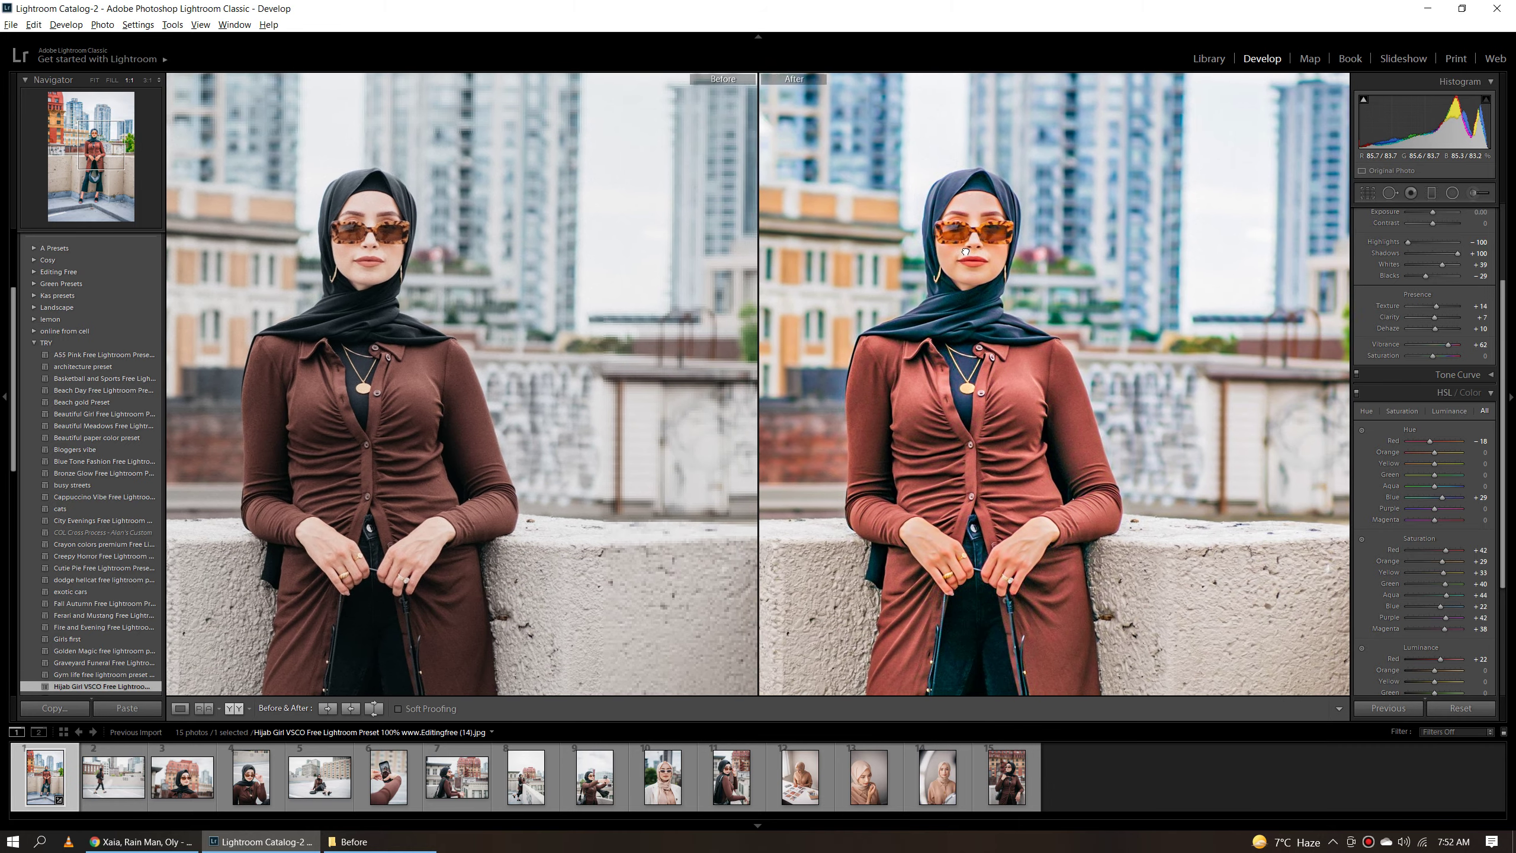
{"action": "left_click_drag", "start_coordinate": [965, 253], "coordinate": [1123, 200]}
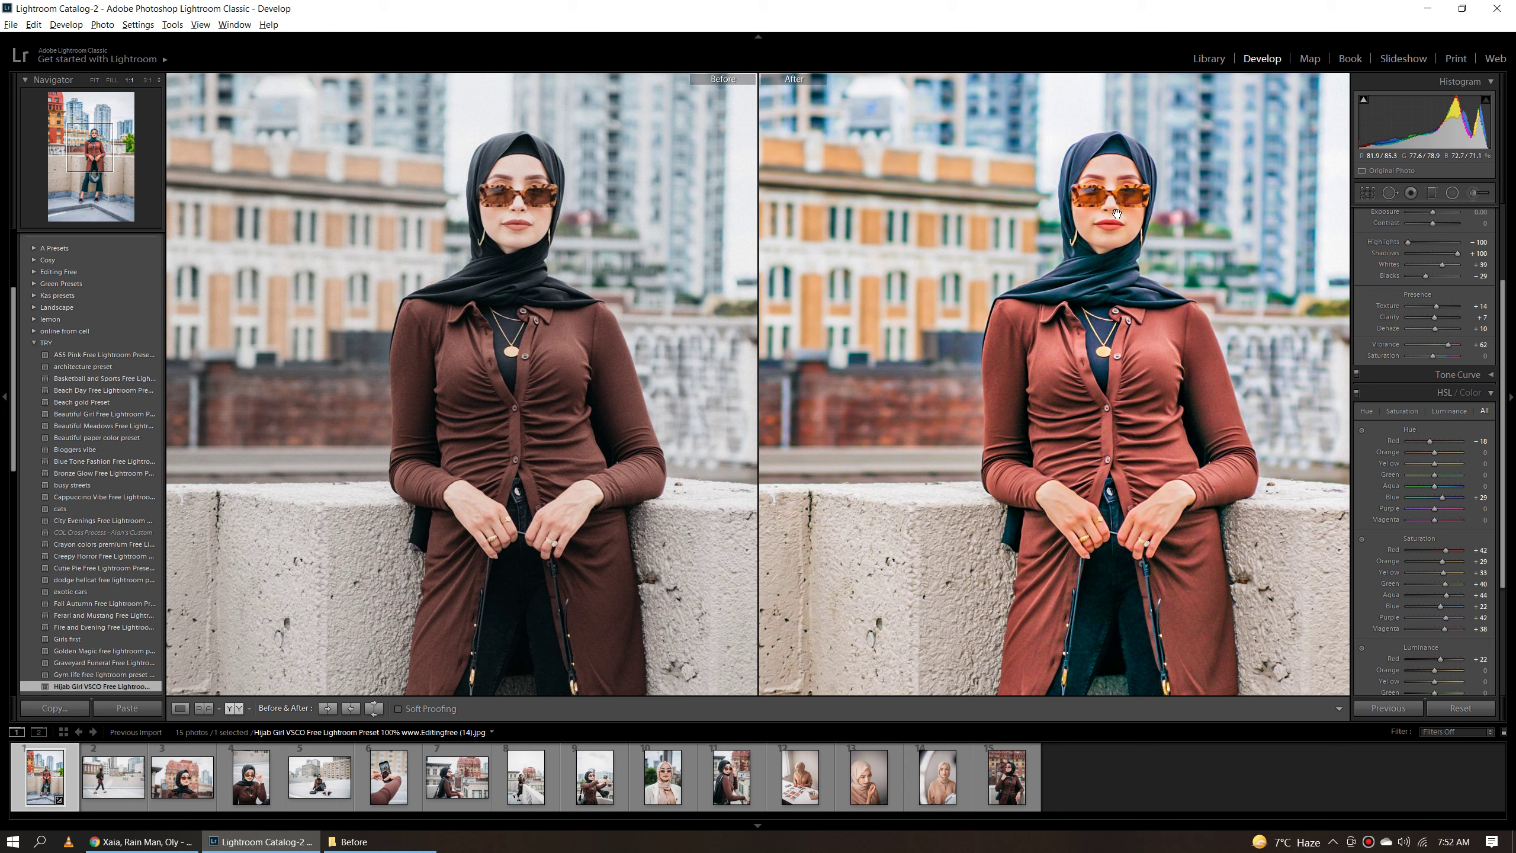
{"action": "left_click", "coordinate": [1110, 246]}
{"action": "key", "text": "y"}
Step: Inspect the edited rooftop photo at full size, then return to the whole-photo view
{"action": "left_click", "coordinate": [919, 492]}
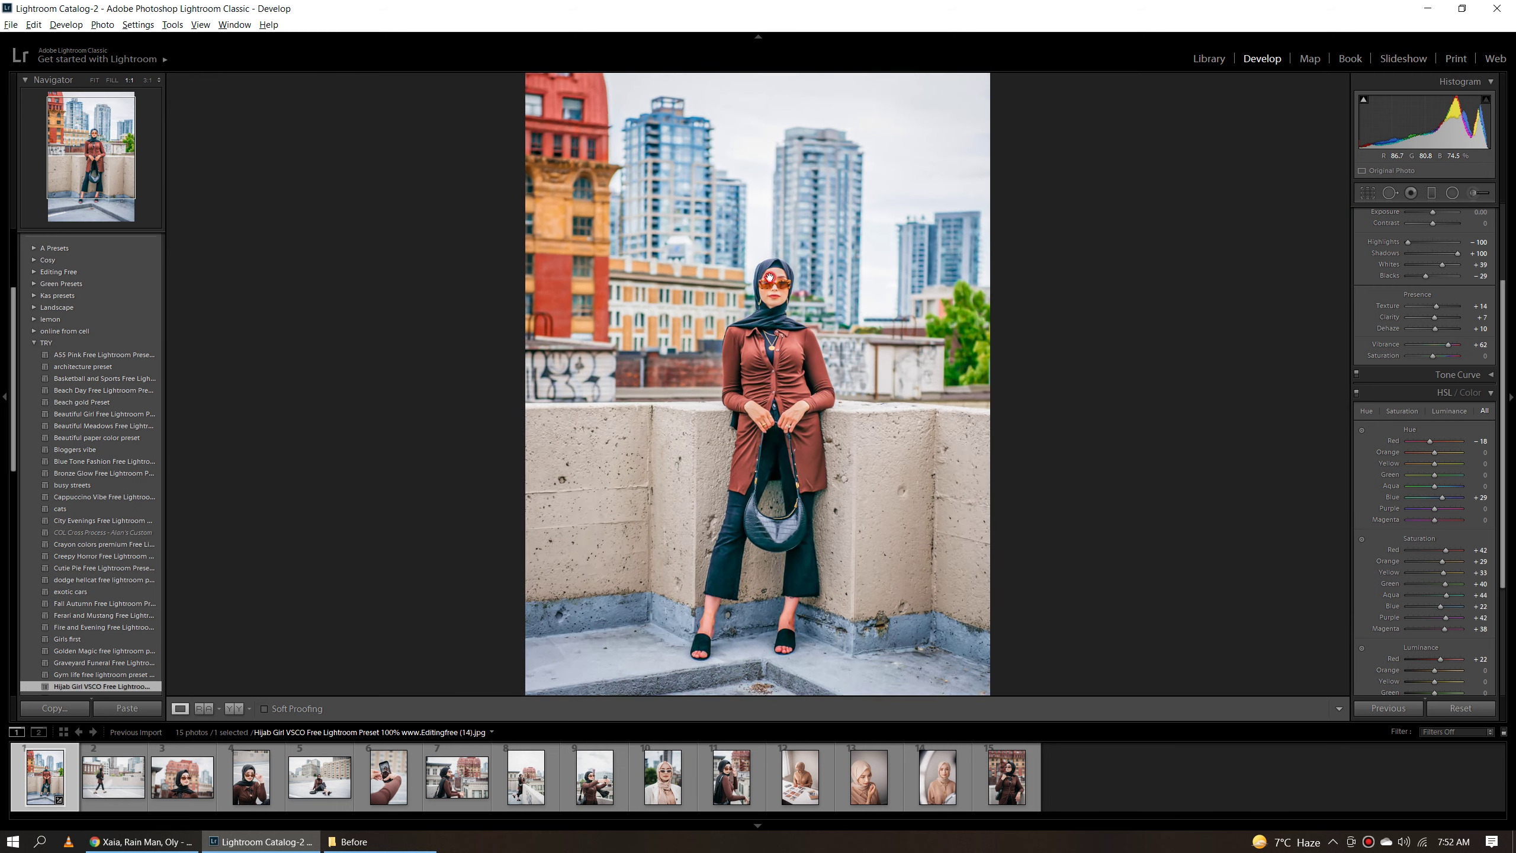
{"action": "scroll", "coordinate": [931, 370], "scroll_direction": "down", "scroll_amount": 3}
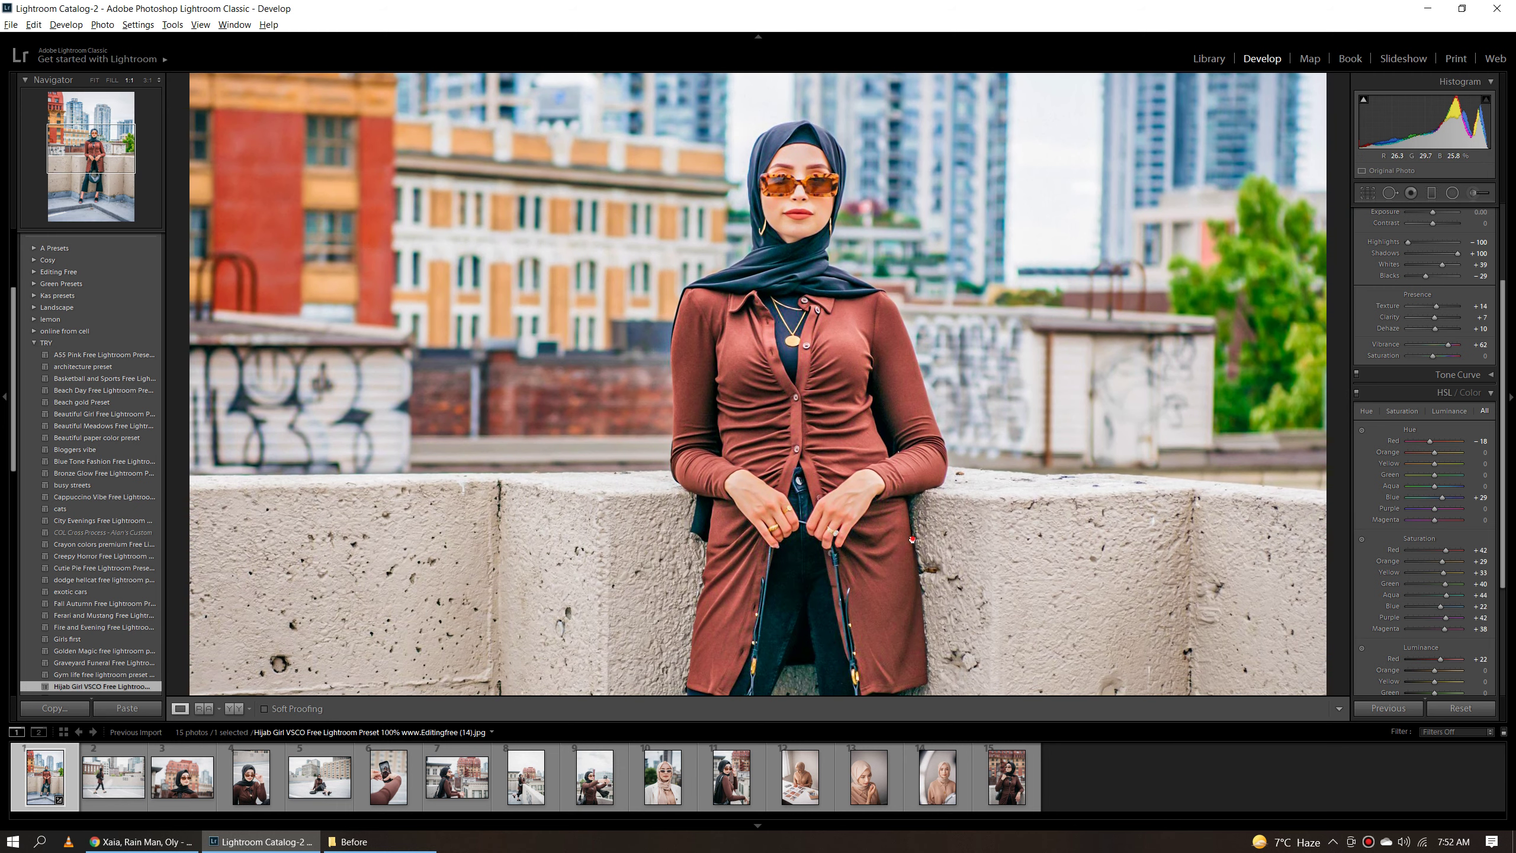
{"action": "scroll", "coordinate": [924, 329], "scroll_direction": "down", "scroll_amount": 3}
{"action": "scroll", "coordinate": [924, 329], "scroll_direction": "down", "scroll_amount": 2}
{"action": "scroll", "coordinate": [923, 329], "scroll_direction": "down", "scroll_amount": 2}
{"action": "scroll", "coordinate": [907, 276], "scroll_direction": "down", "scroll_amount": 3}
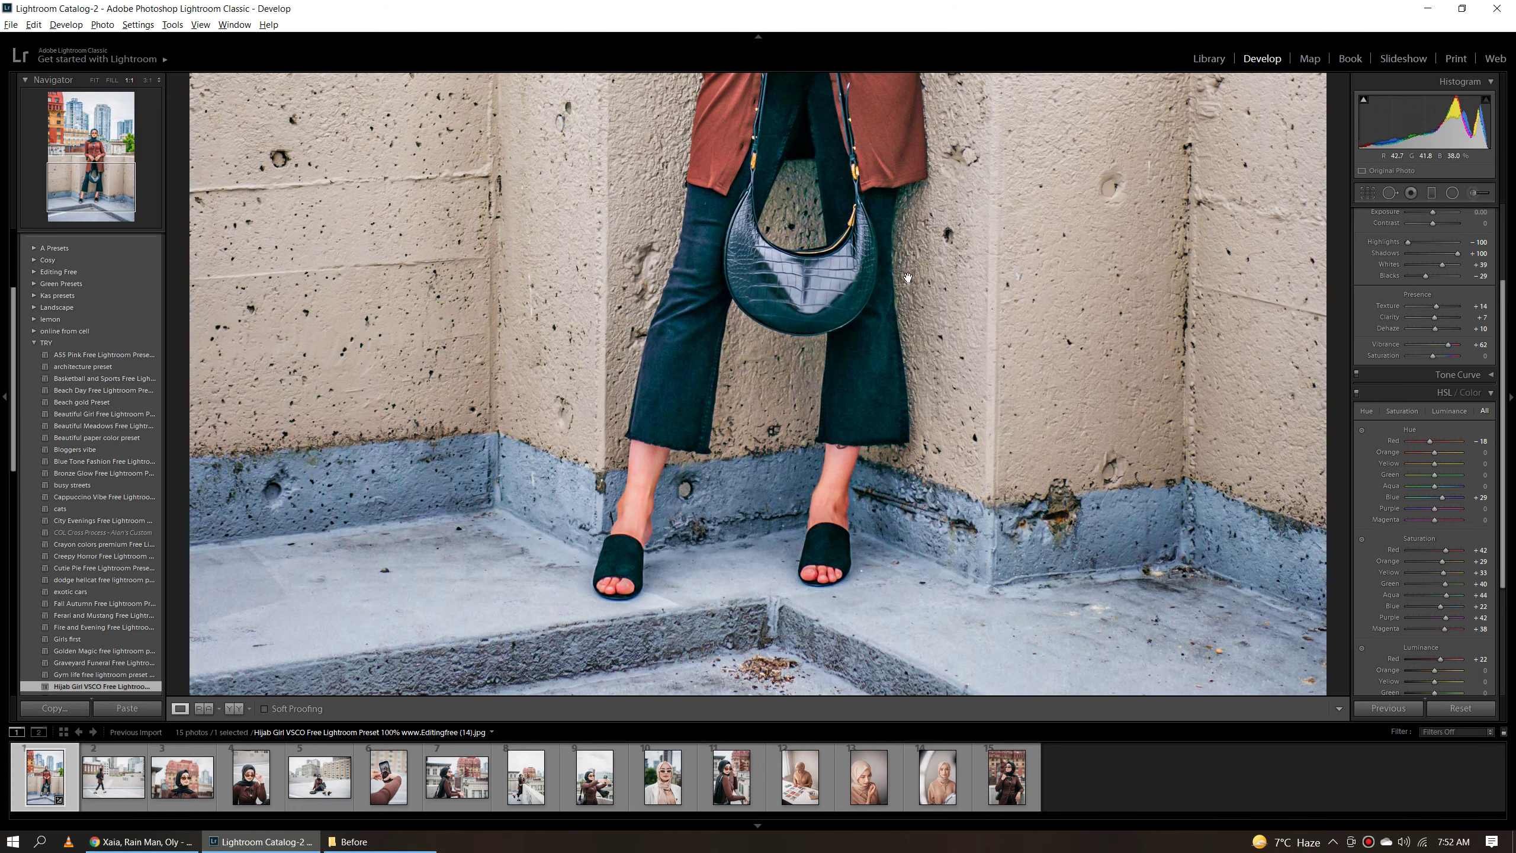
{"action": "left_click", "coordinate": [899, 382]}
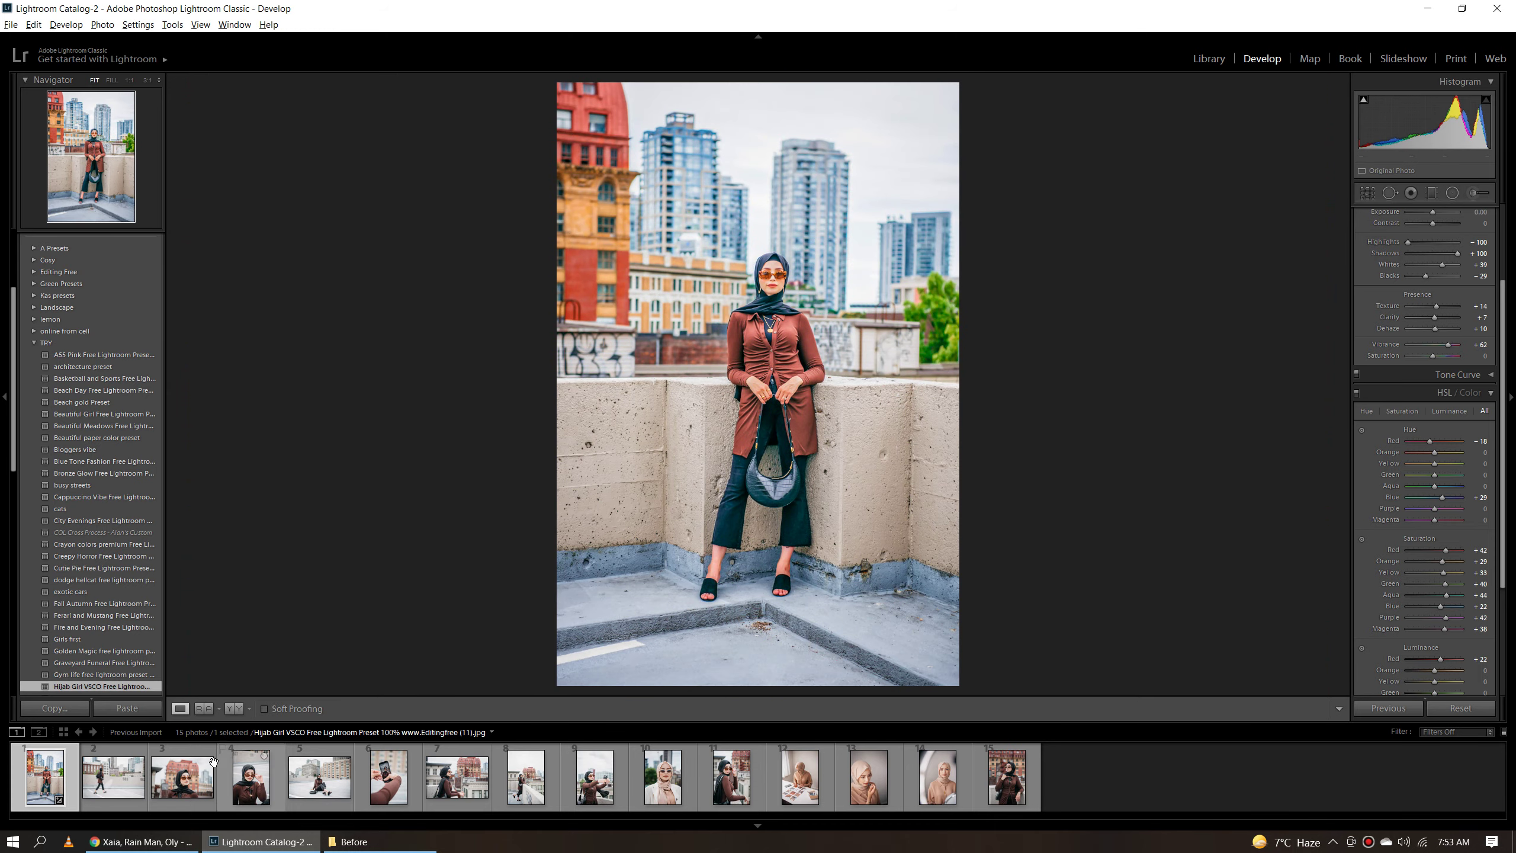
Step: Select the walking photo by the 583 wall and apply the Hijab Girl VSCO preset
{"action": "left_click", "coordinate": [121, 776]}
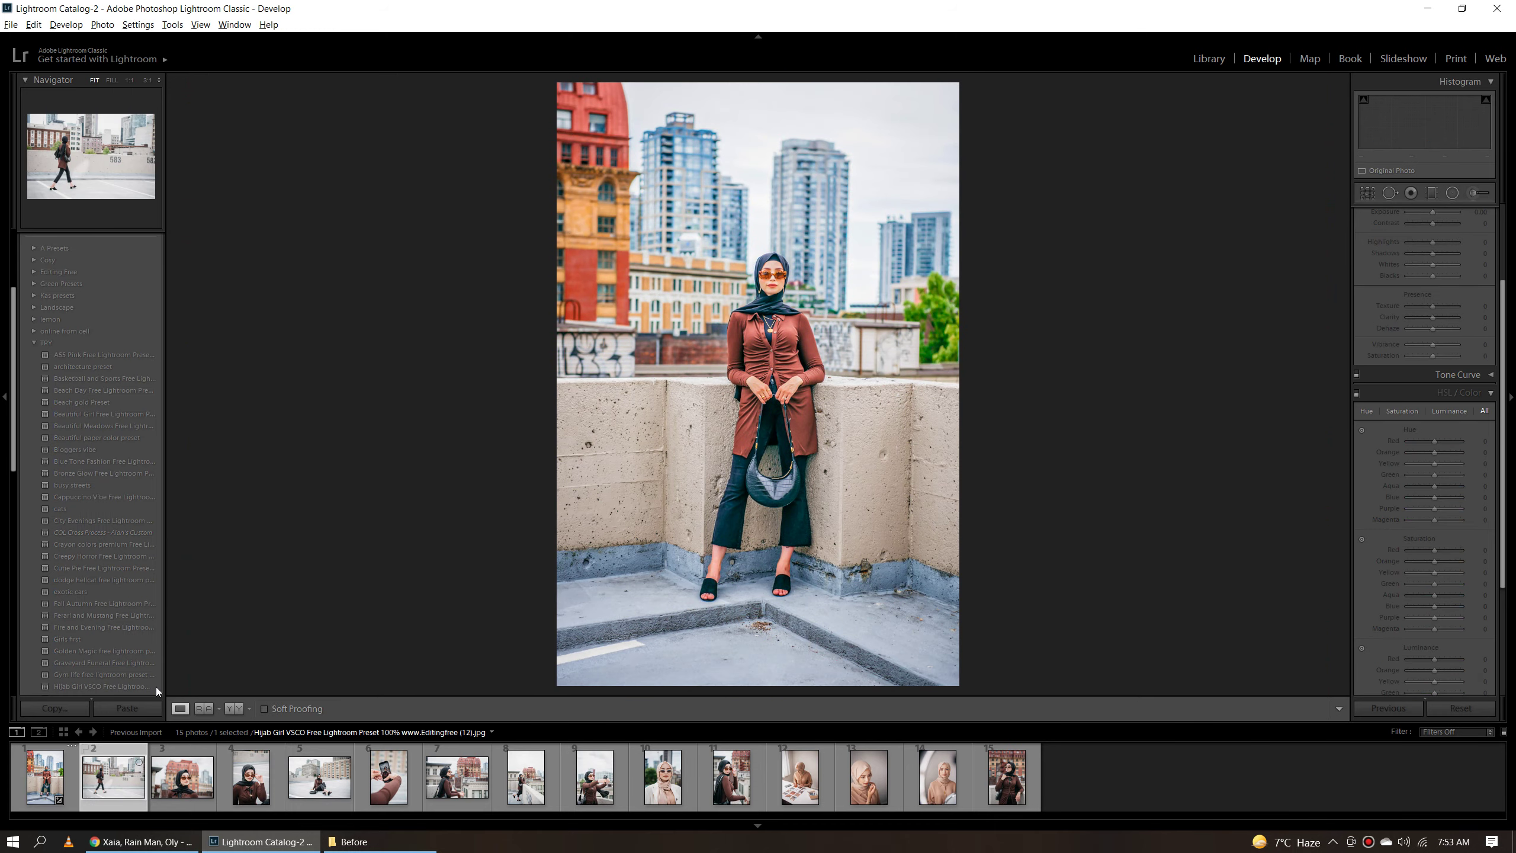
{"action": "left_click", "coordinate": [123, 687]}
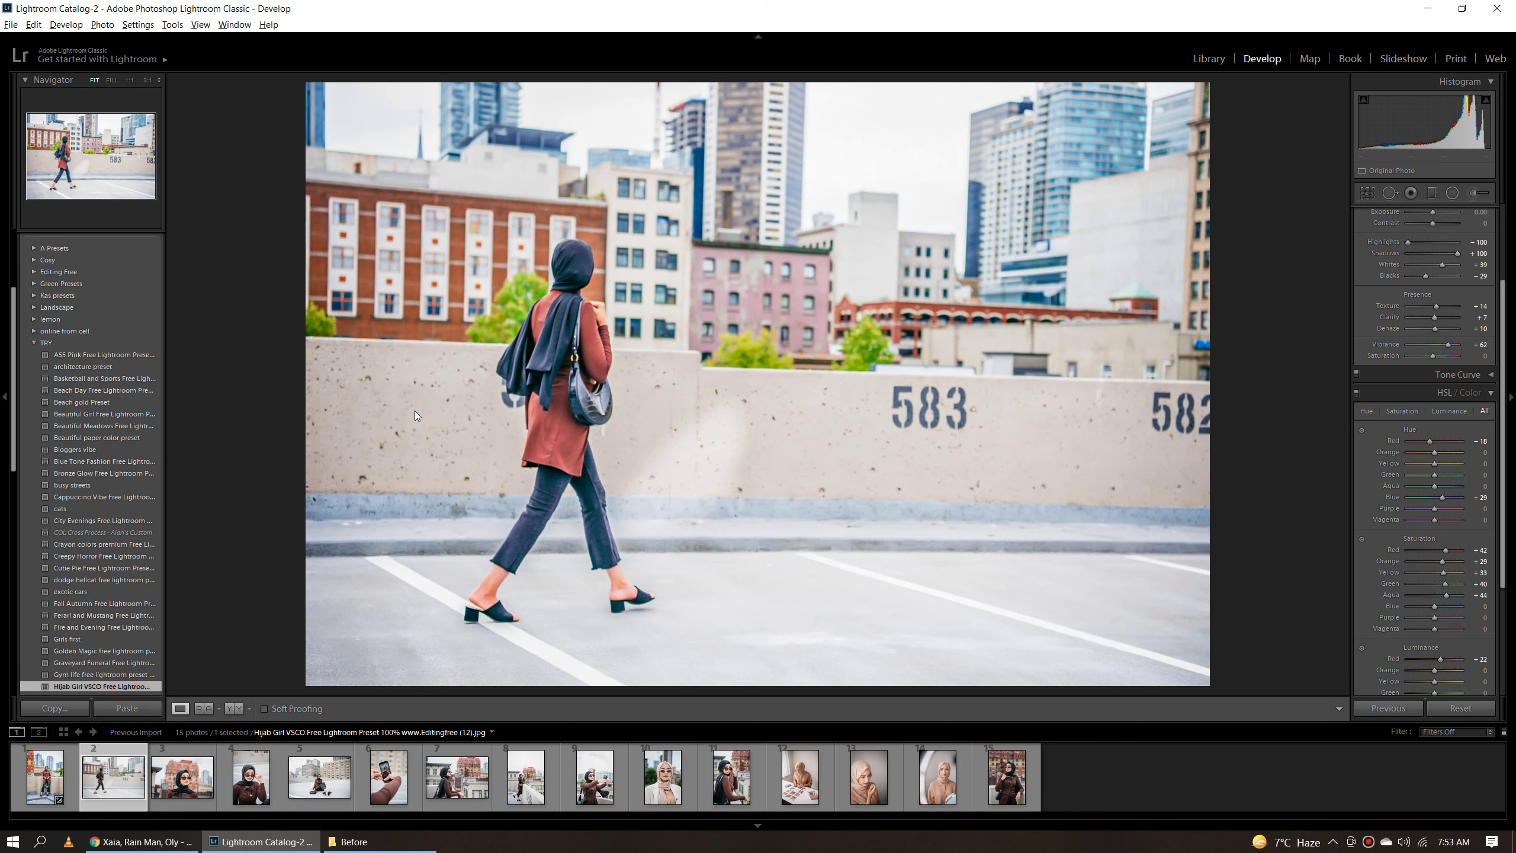
{"action": "left_click", "coordinate": [585, 361]}
{"action": "left_click", "coordinate": [588, 486]}
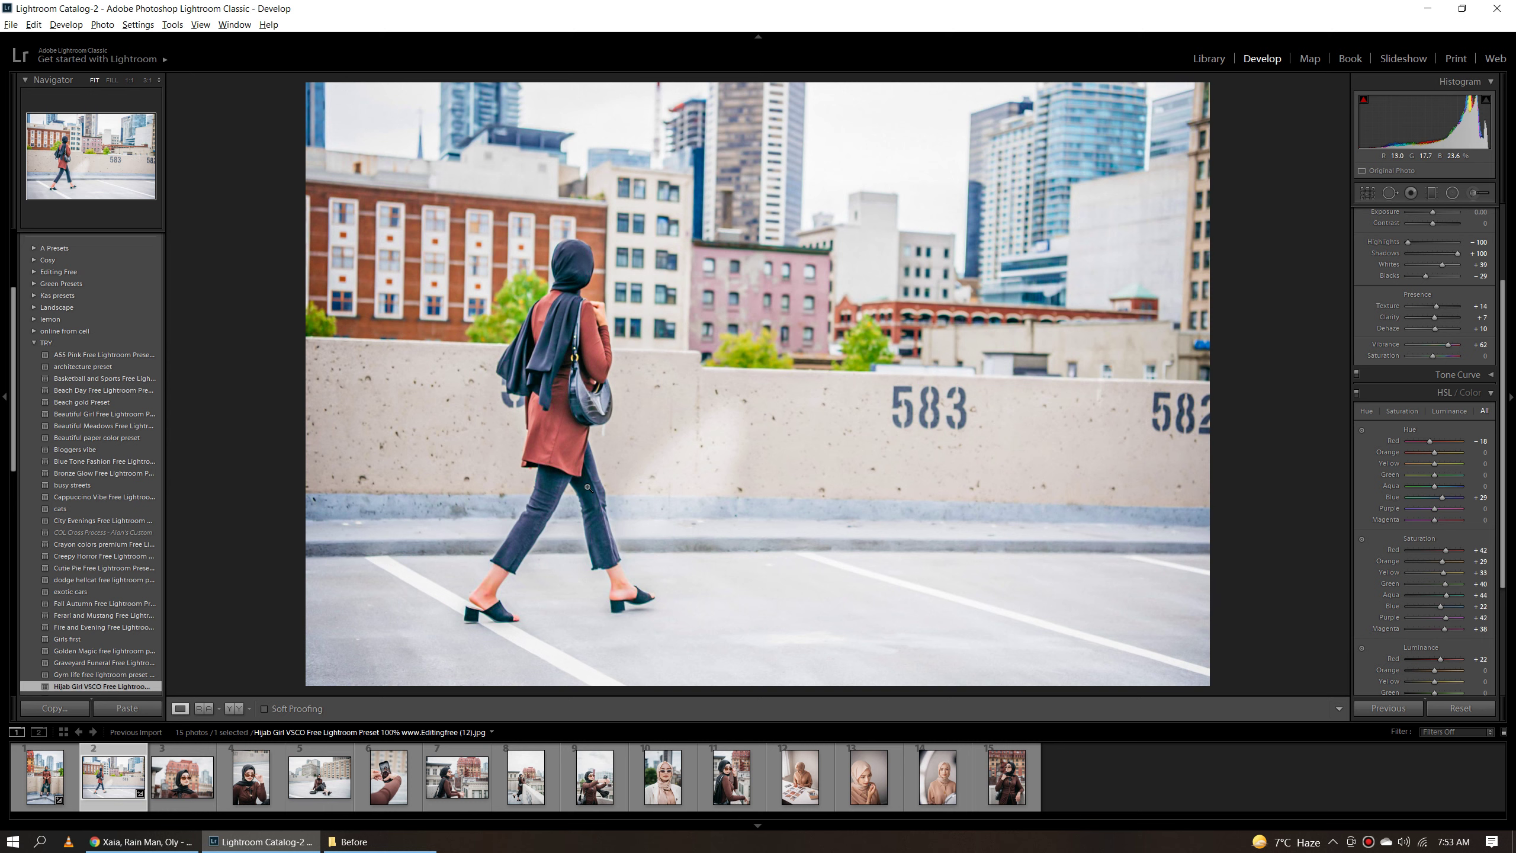
Step: Compare the walking woman at 1:1 against the original, then advance to the next photo
{"action": "key", "text": "y"}
{"action": "left_click", "coordinate": [942, 524]}
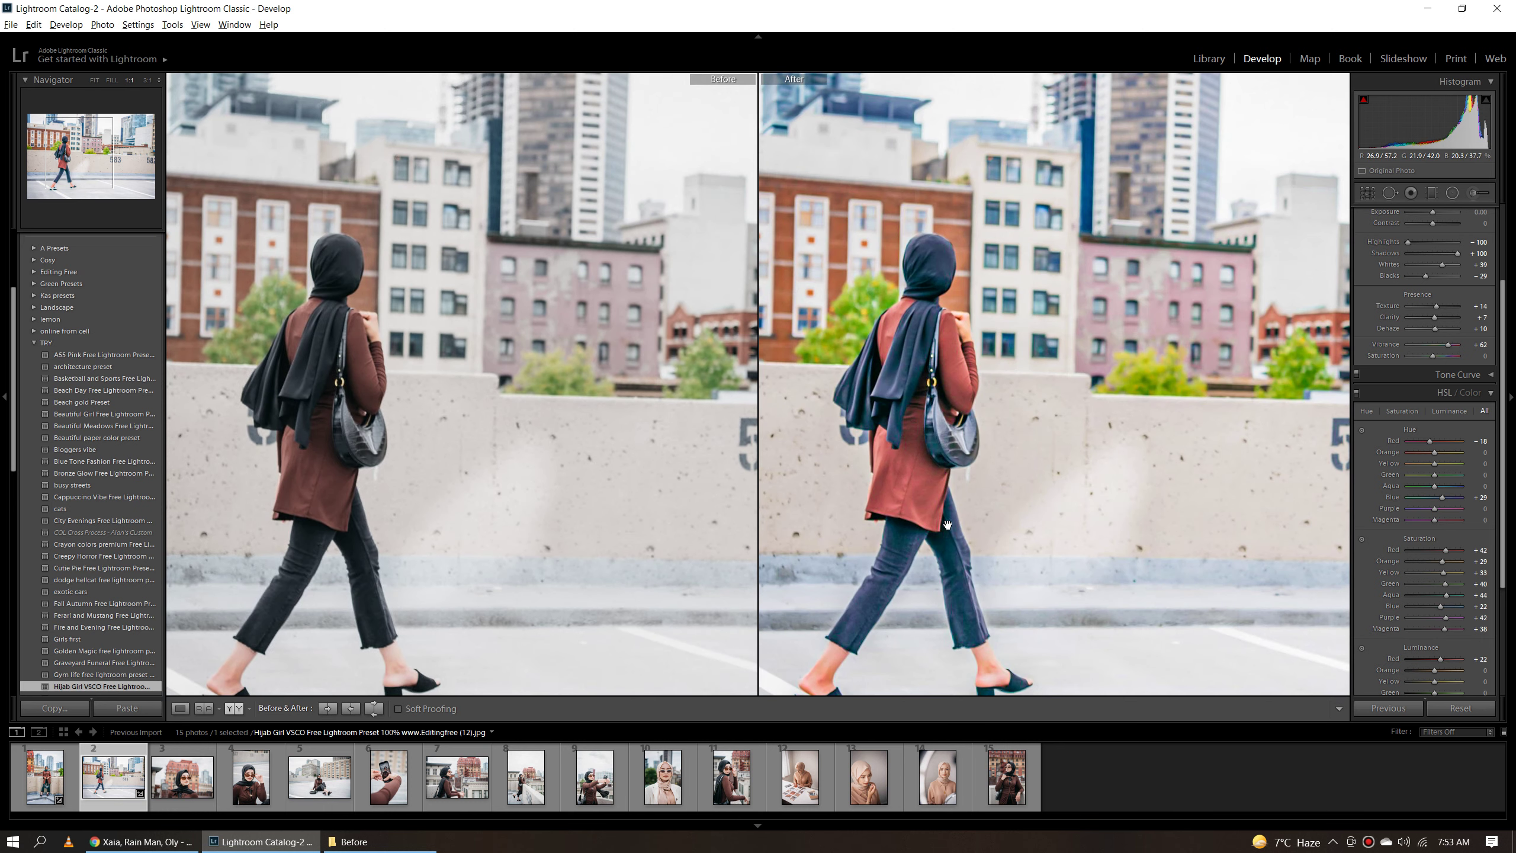
{"action": "left_click_drag", "start_coordinate": [942, 524], "coordinate": [1062, 464]}
{"action": "left_click", "coordinate": [1066, 465]}
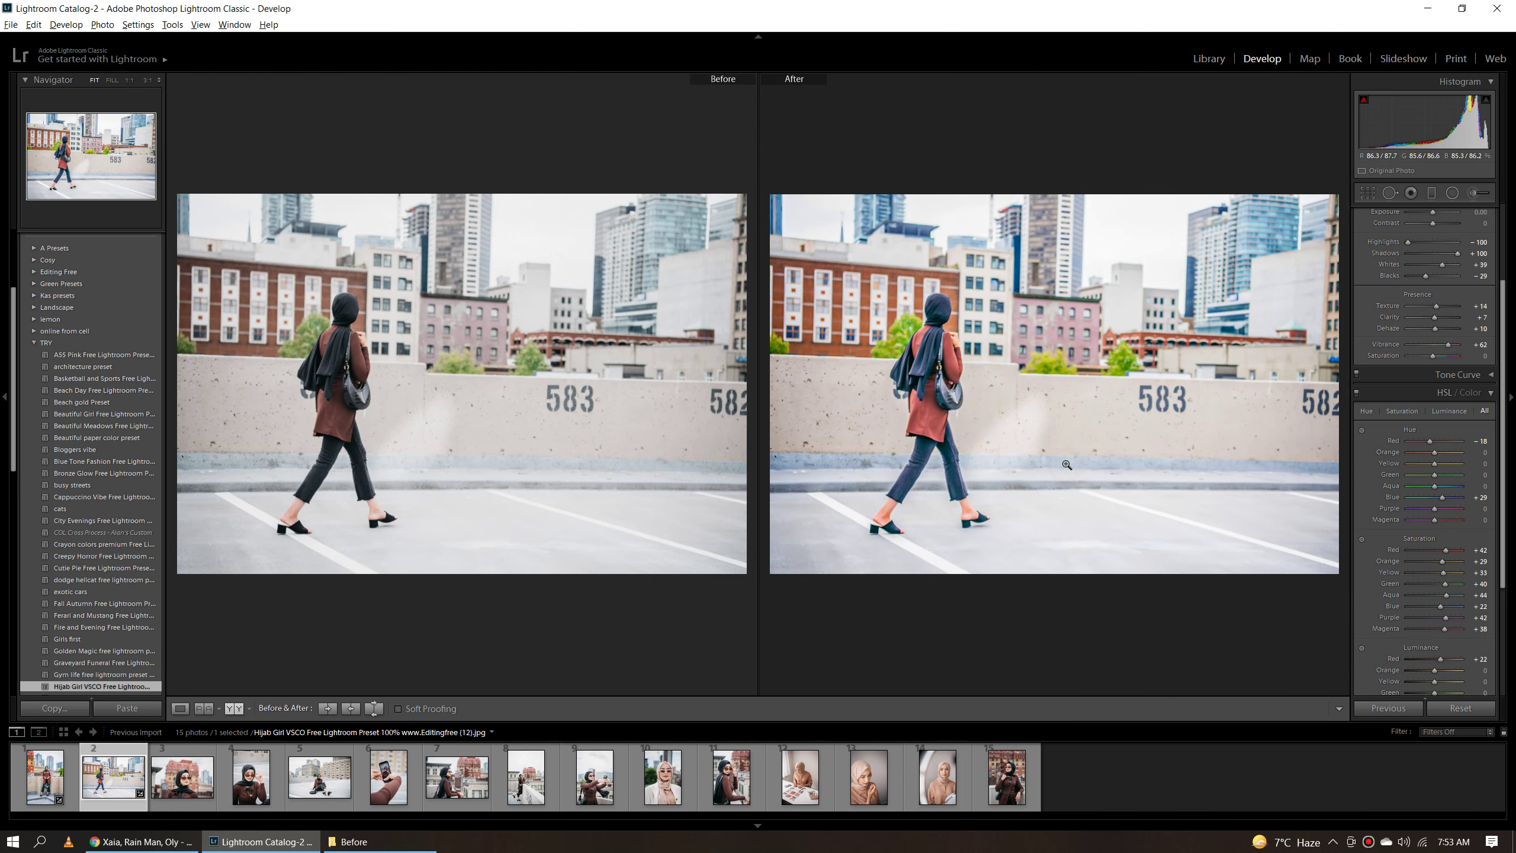
{"action": "key", "text": "d"}
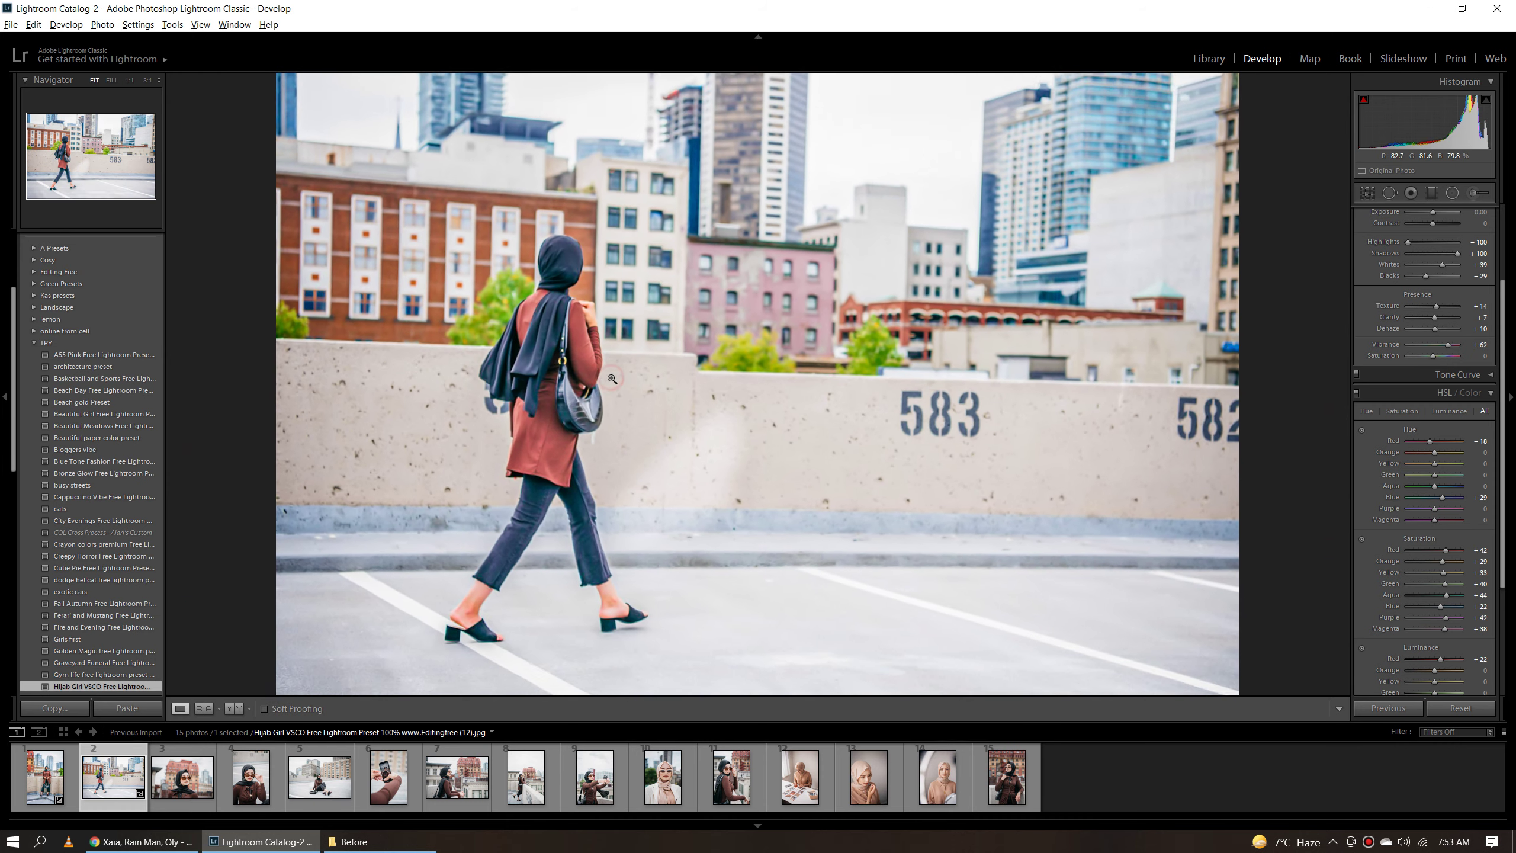
{"action": "key", "text": "Right"}
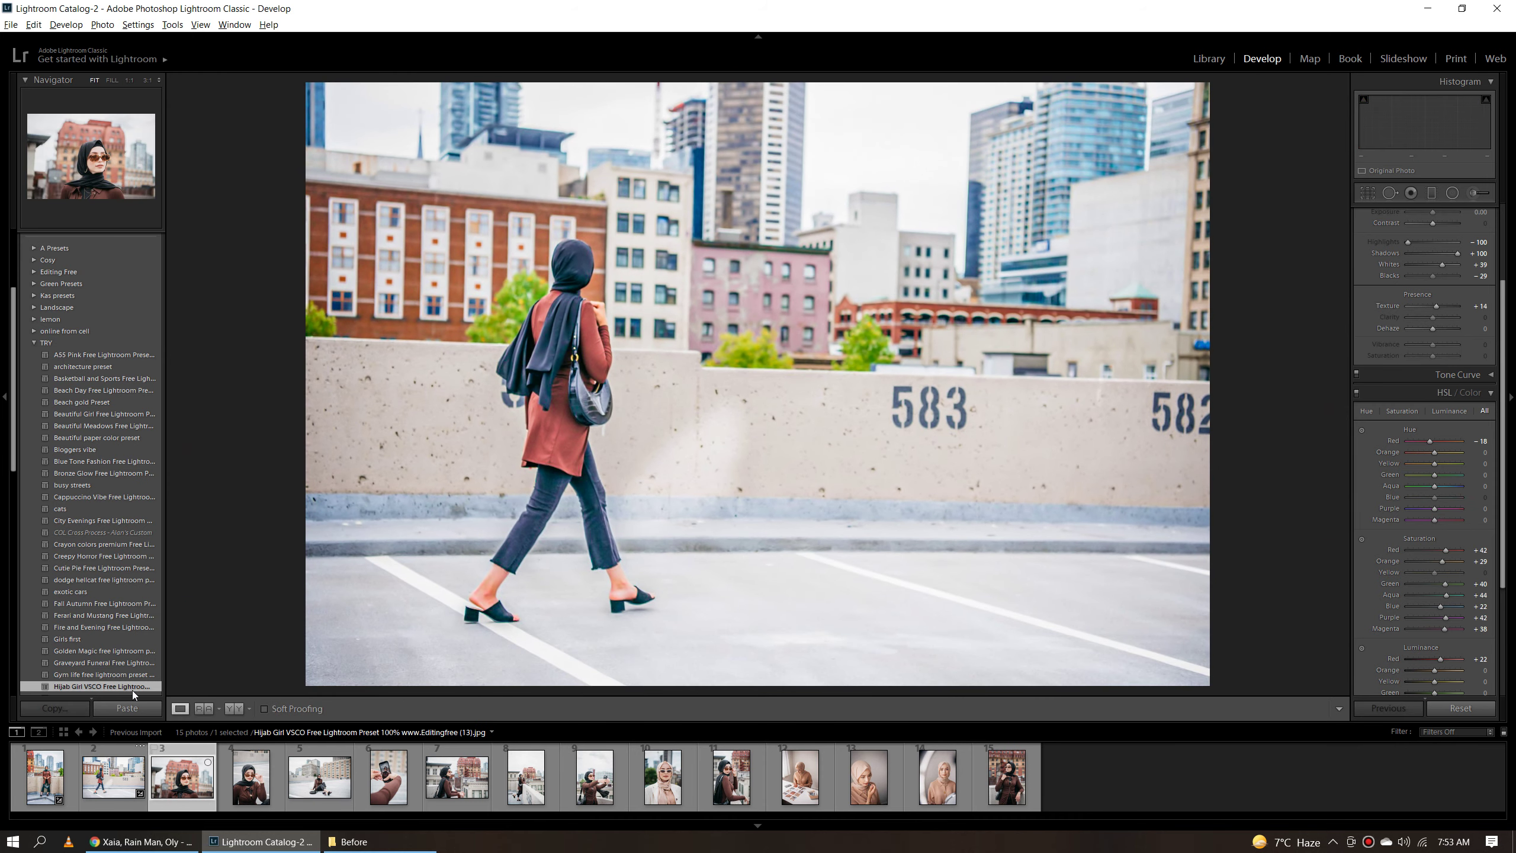
Step: Apply the Hijab Girl VSCO preset to the close-up portrait and compare it at 1:1
{"action": "left_click", "coordinate": [107, 687]}
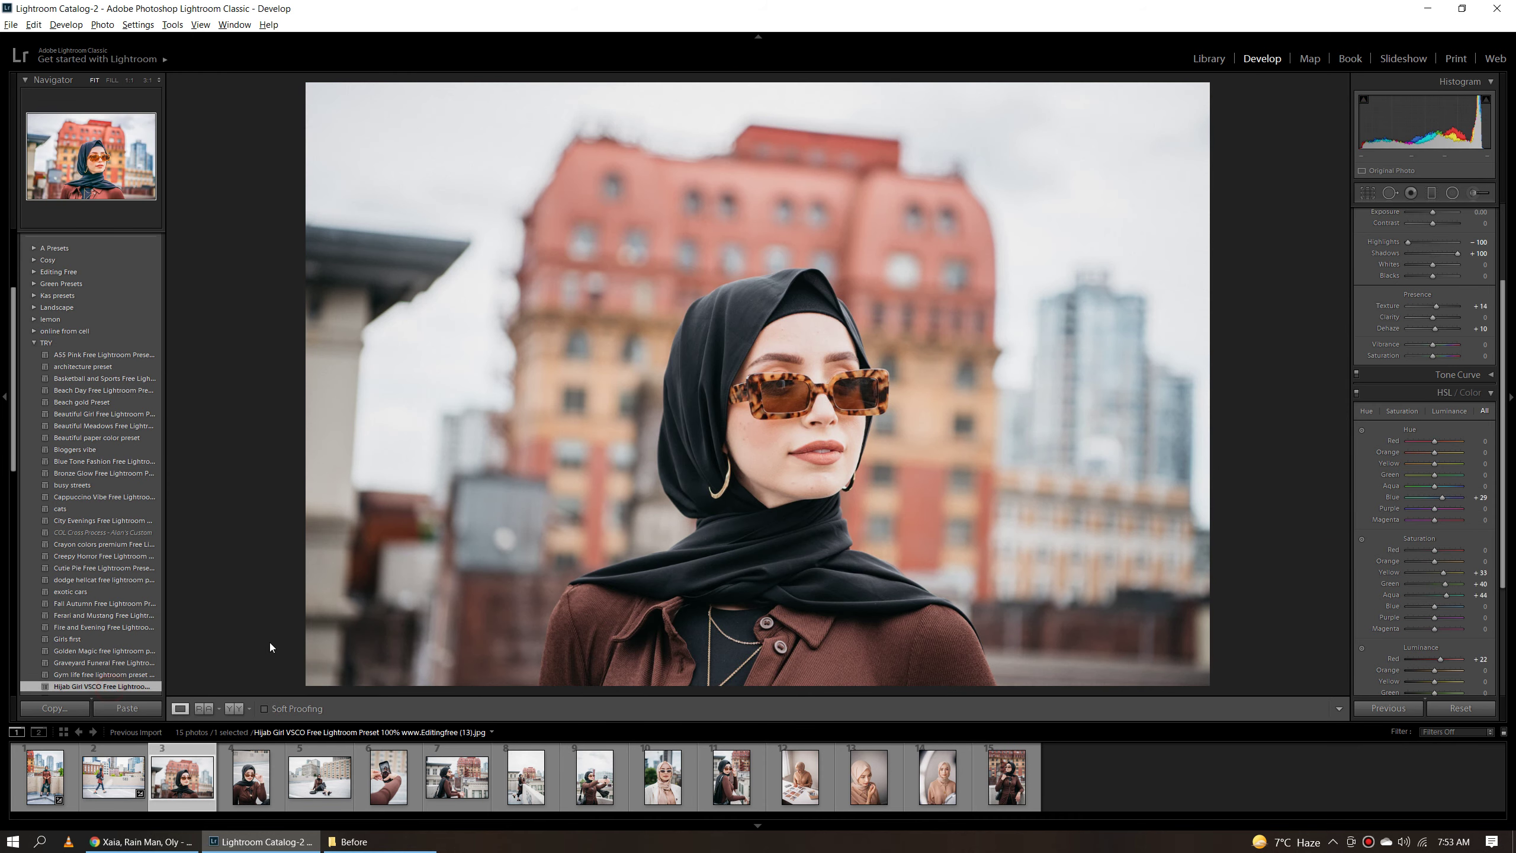
{"action": "left_click", "coordinate": [820, 496]}
{"action": "key", "text": "y"}
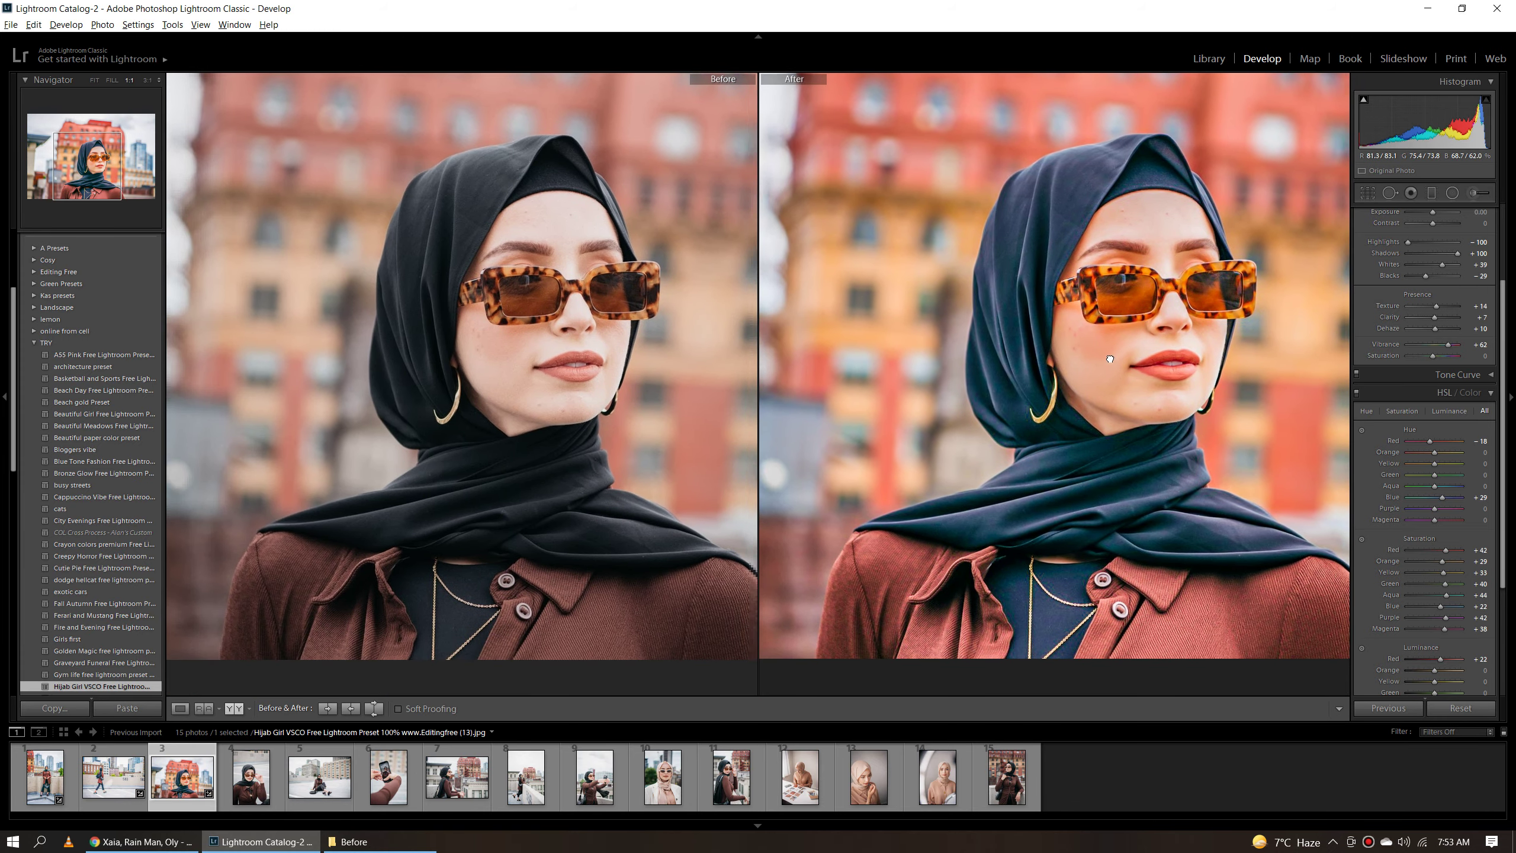
{"action": "left_click_drag", "start_coordinate": [877, 472], "coordinate": [1039, 439]}
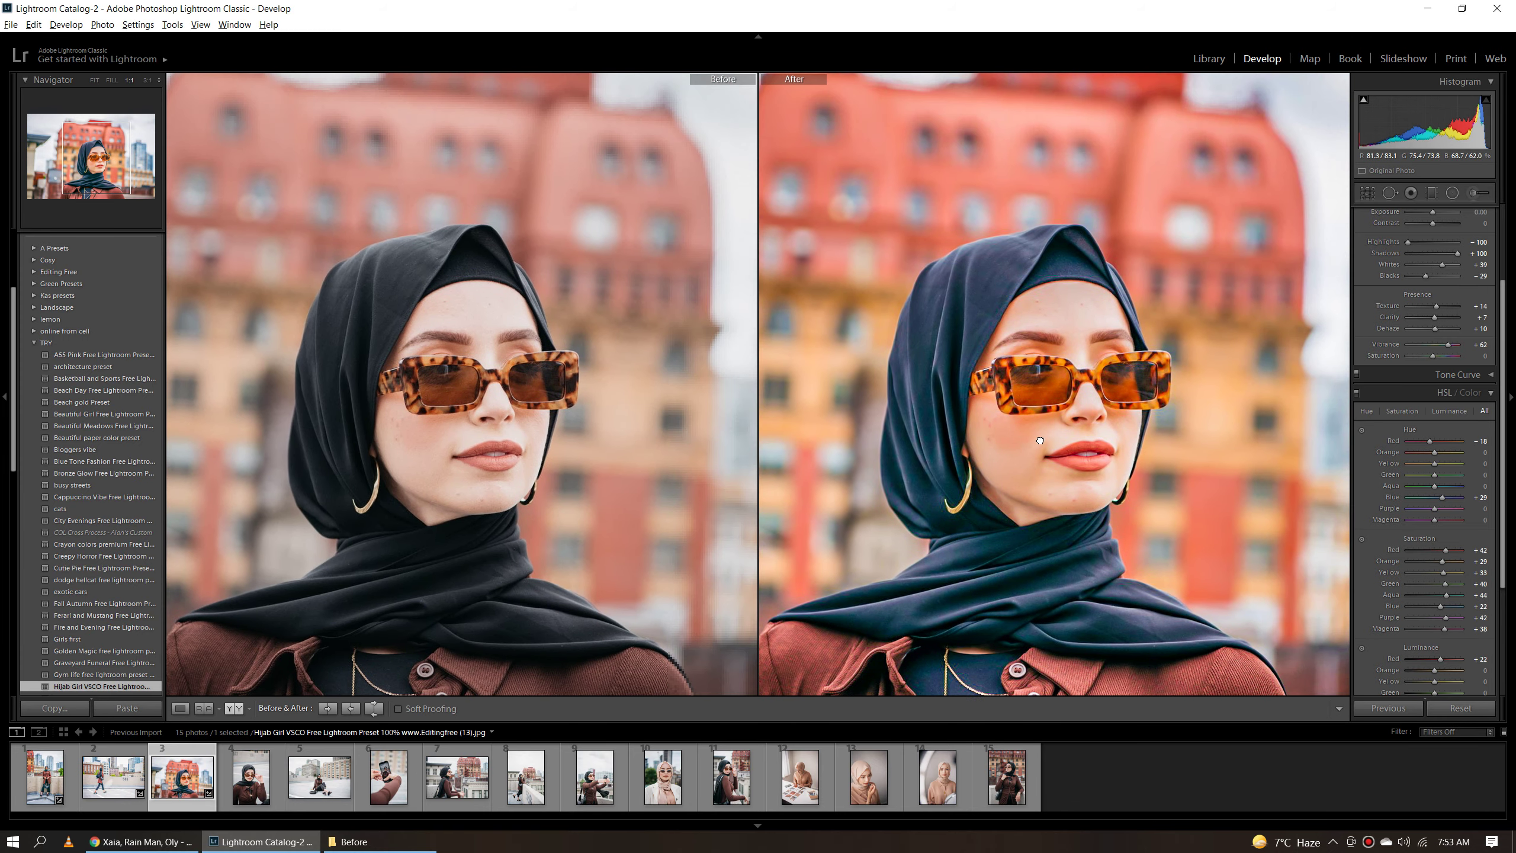
{"action": "left_click", "coordinate": [1041, 440]}
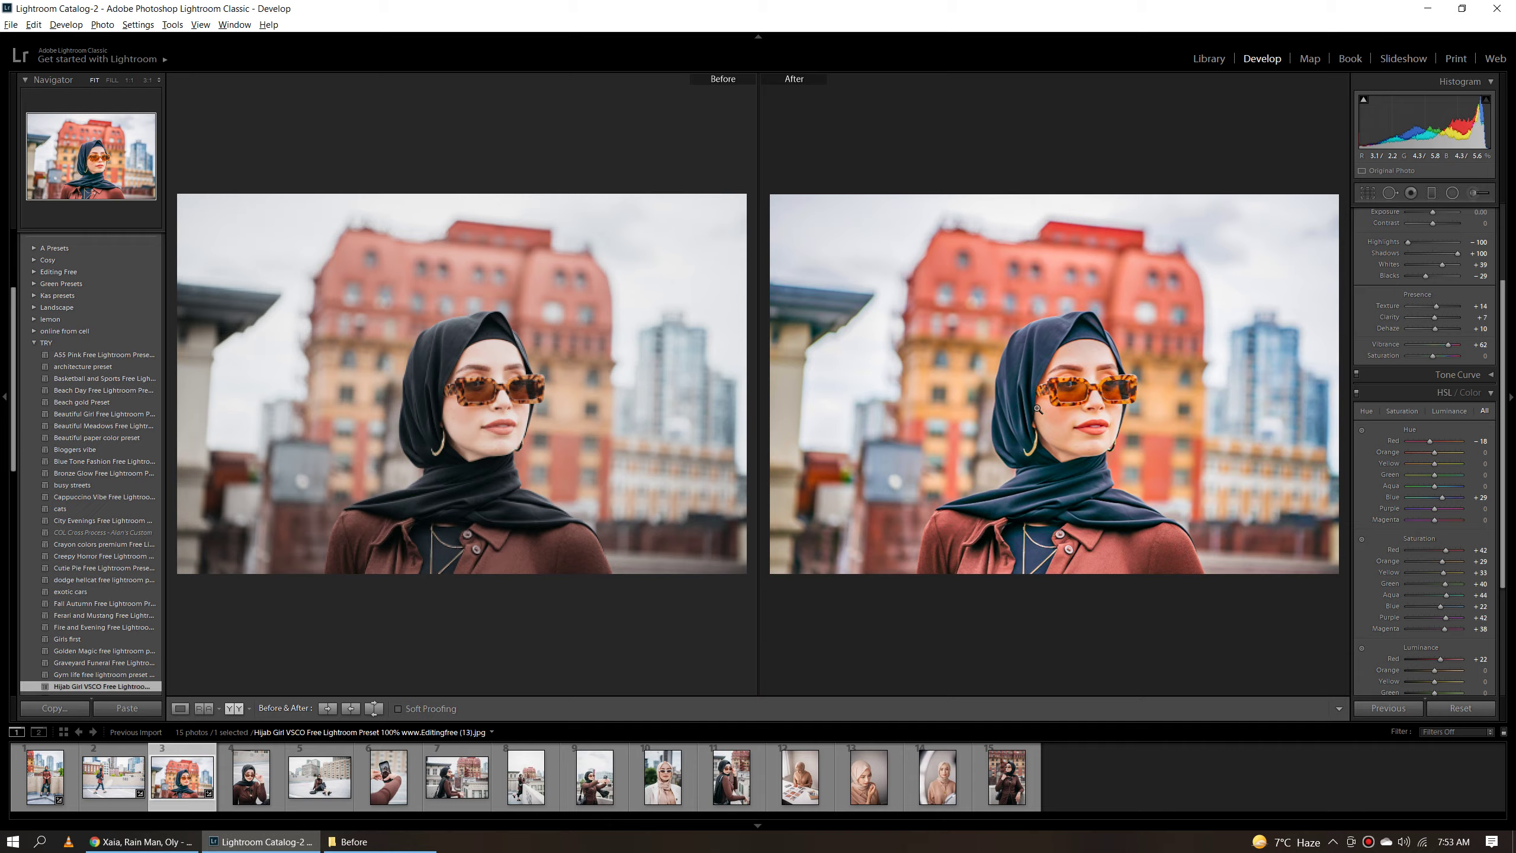
Step: Recheck her face at full size in Before/After, then open filmstrip photo 4 with sunglasses
{"action": "left_click", "coordinate": [1036, 418]}
{"action": "left_click_drag", "start_coordinate": [1041, 481], "coordinate": [971, 462]}
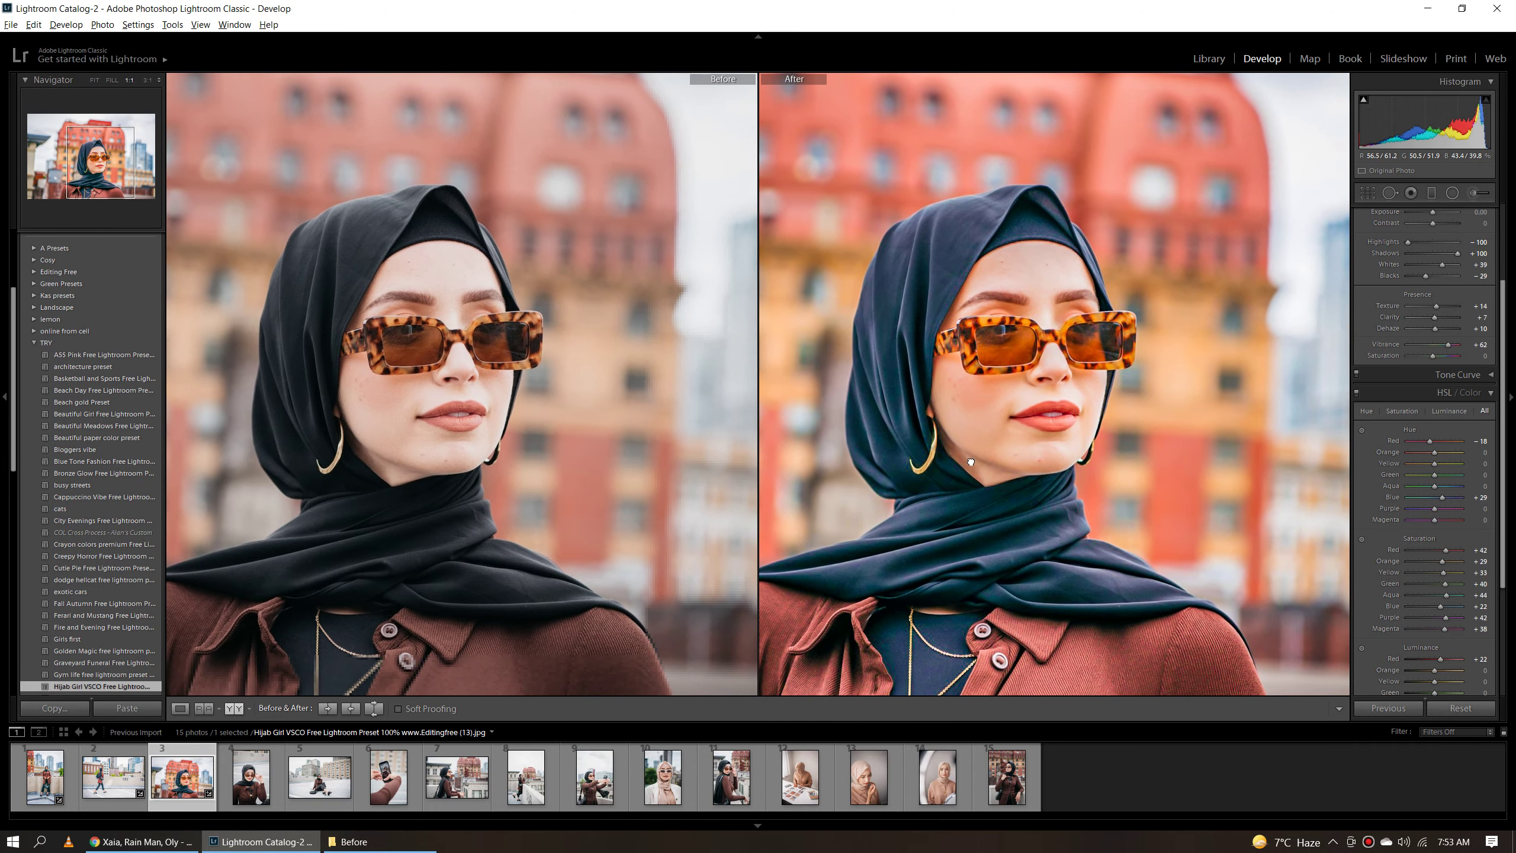
{"action": "left_click", "coordinate": [964, 459]}
{"action": "key", "text": "y"}
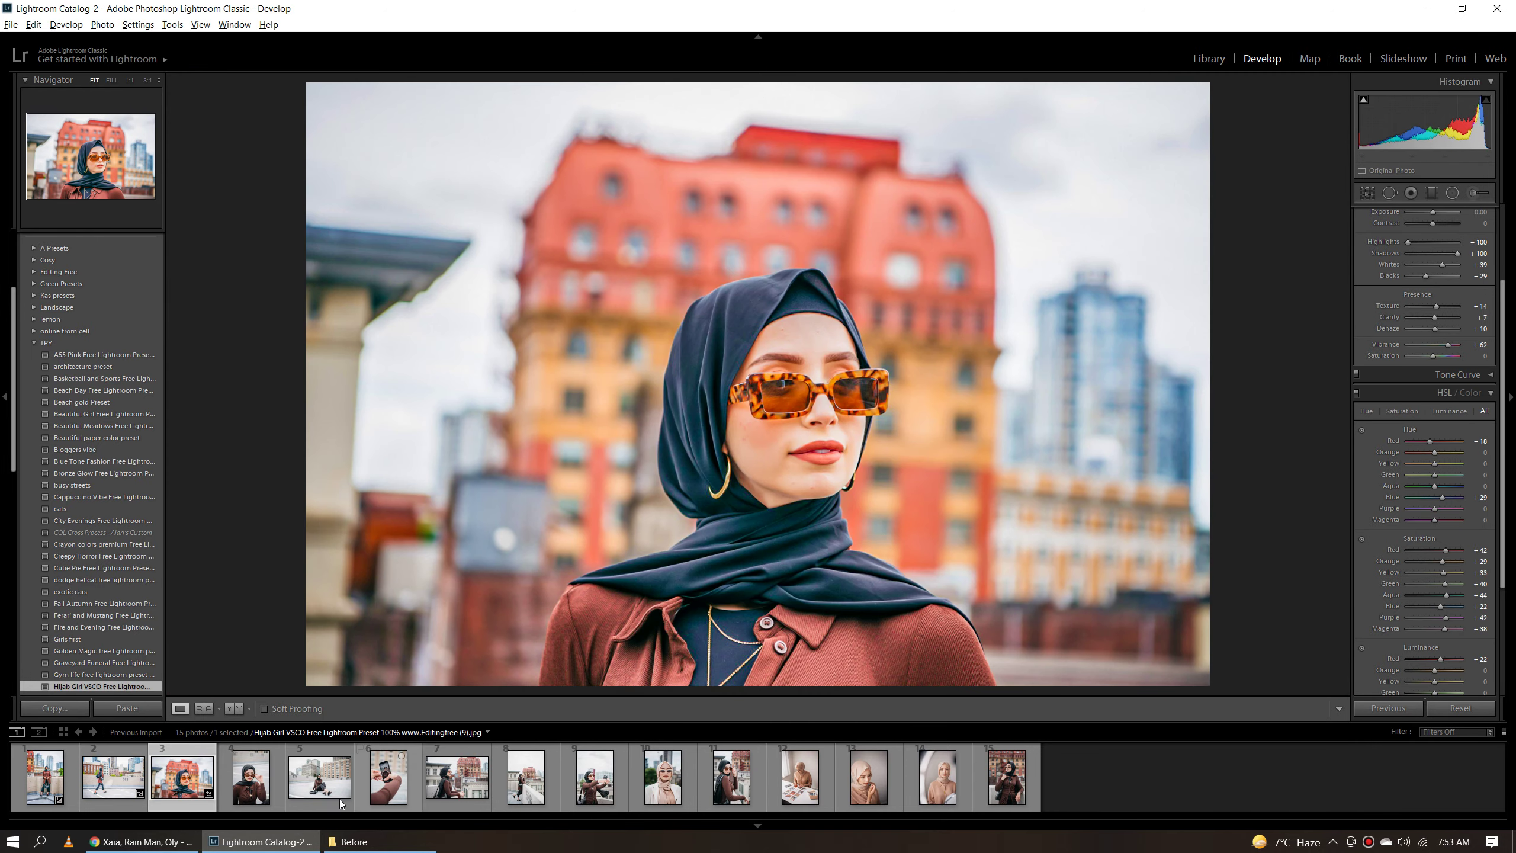
{"action": "left_click", "coordinate": [250, 776]}
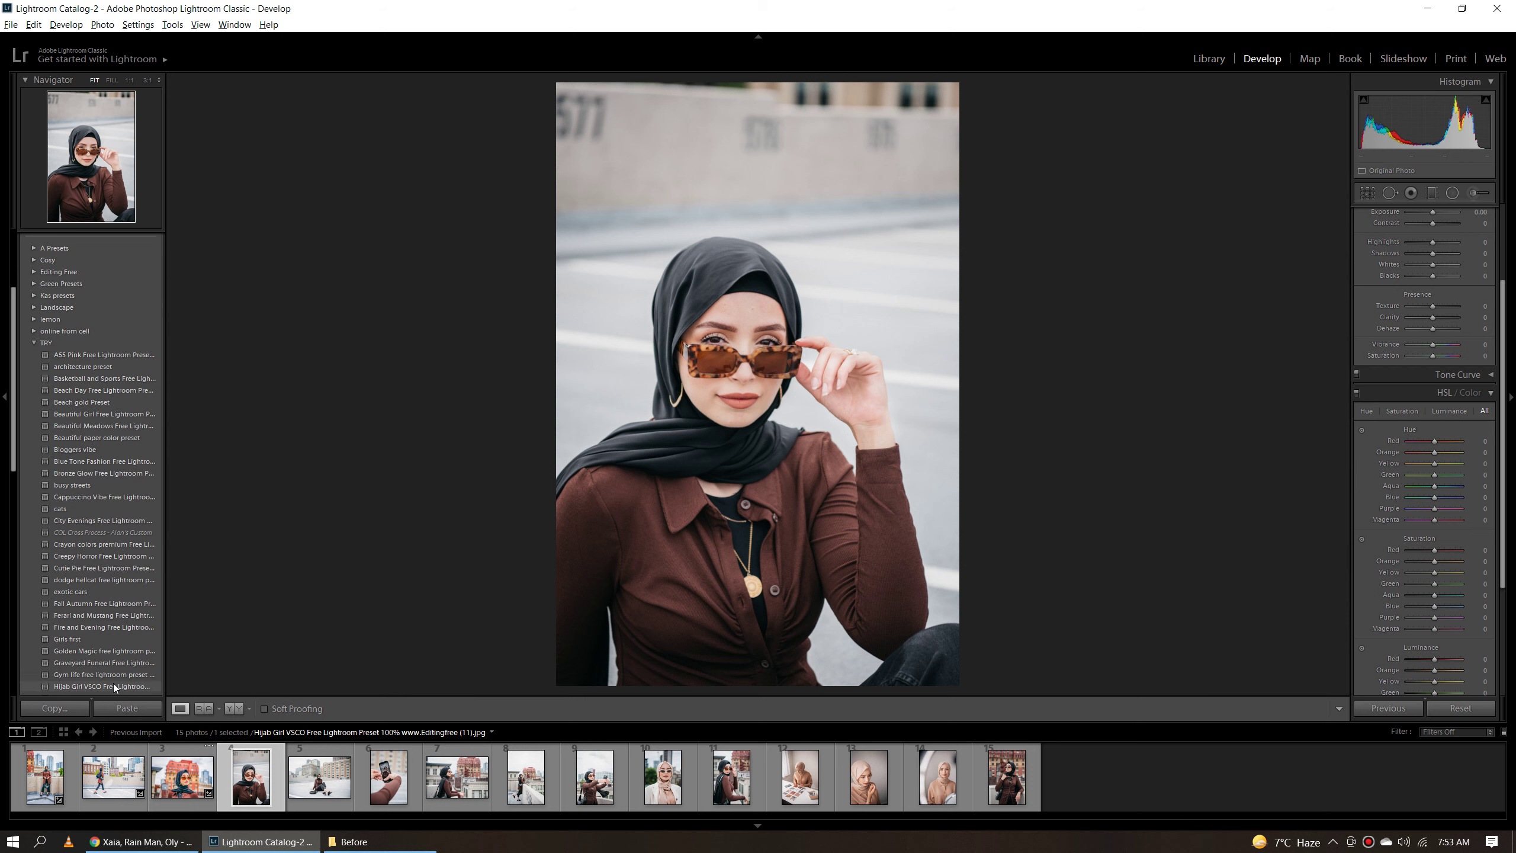
Step: Apply the Hijab Girl VSCO preset to the sunglasses photo and compare it at 1:1
{"action": "left_click", "coordinate": [114, 687]}
{"action": "left_click", "coordinate": [820, 370]}
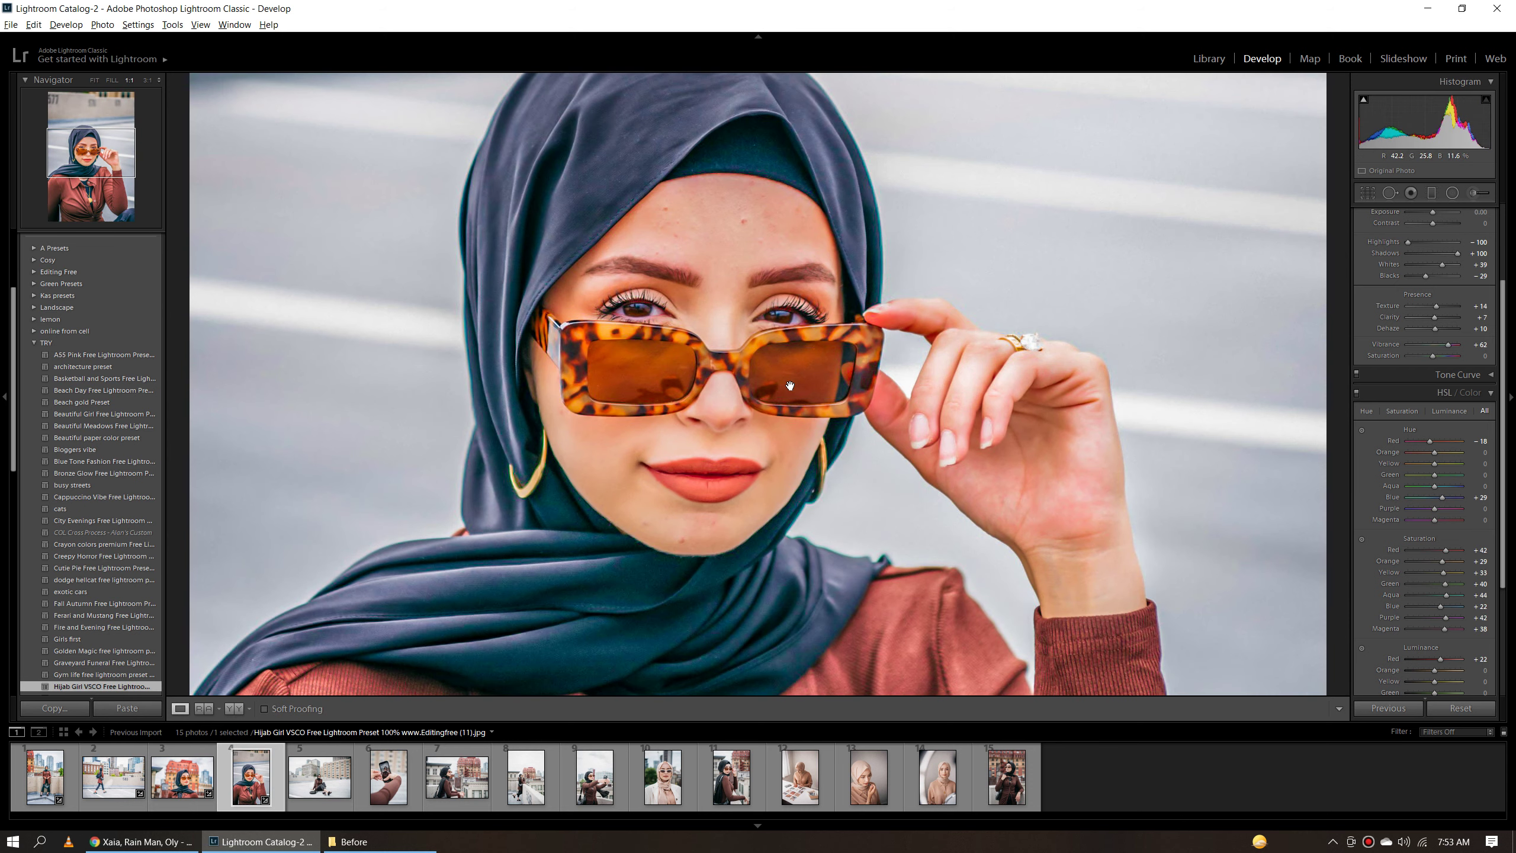
{"action": "key", "text": "y"}
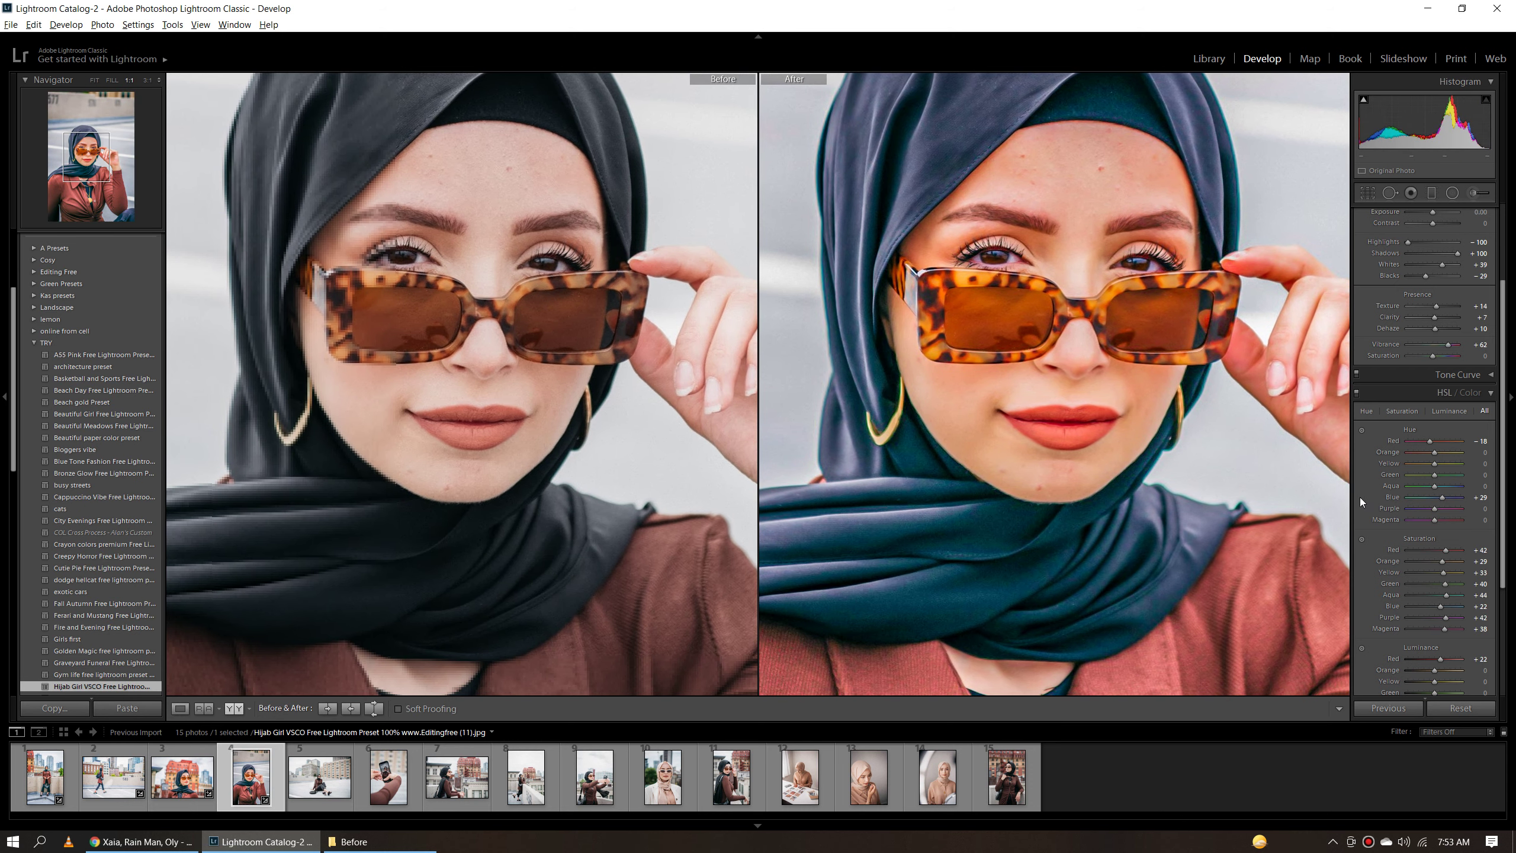
Step: Apply the preset to the seated rooftop-deck photo, leave Before/After, and open the phone selfie
{"action": "left_click", "coordinate": [319, 776]}
{"action": "left_click", "coordinate": [102, 687]}
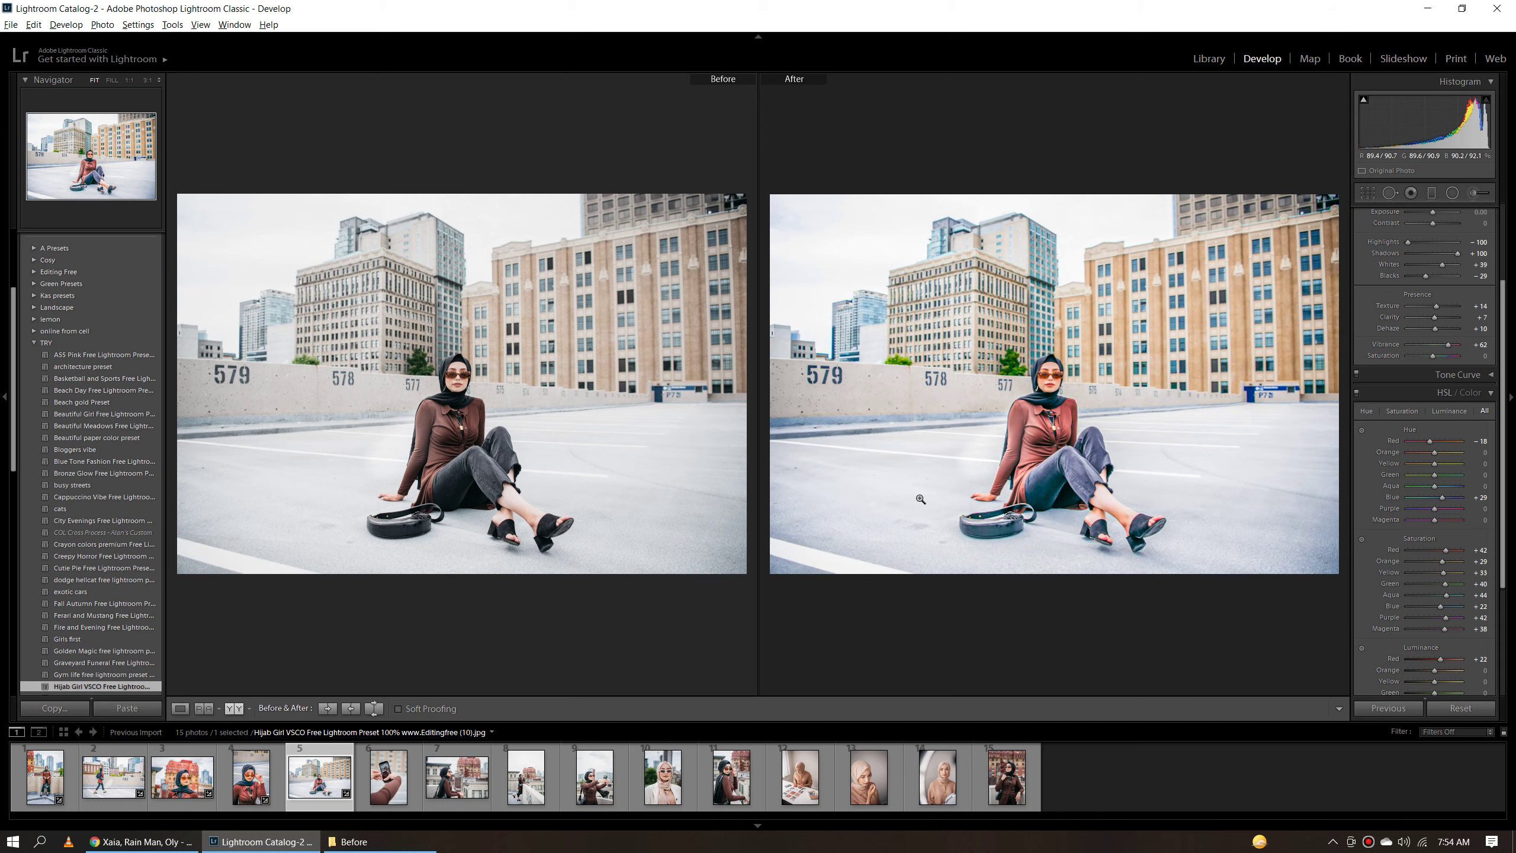
{"action": "key", "text": "y"}
{"action": "left_click", "coordinate": [388, 776]}
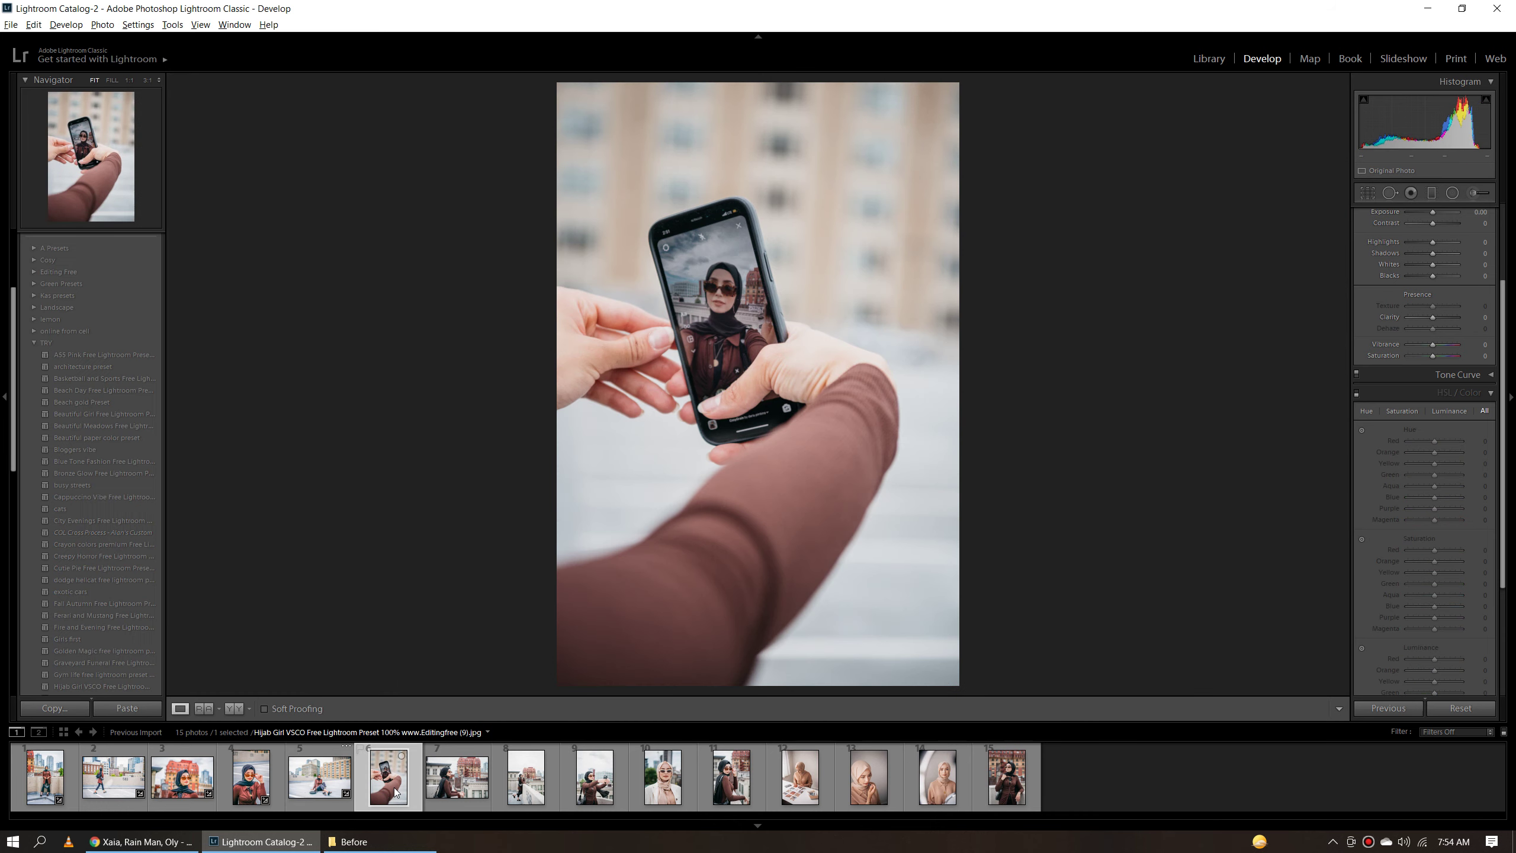
Step: Apply Hijab Girl VSCO to the phone selfie and compare the phone screen at 1:1 with the original
{"action": "left_click", "coordinate": [127, 687]}
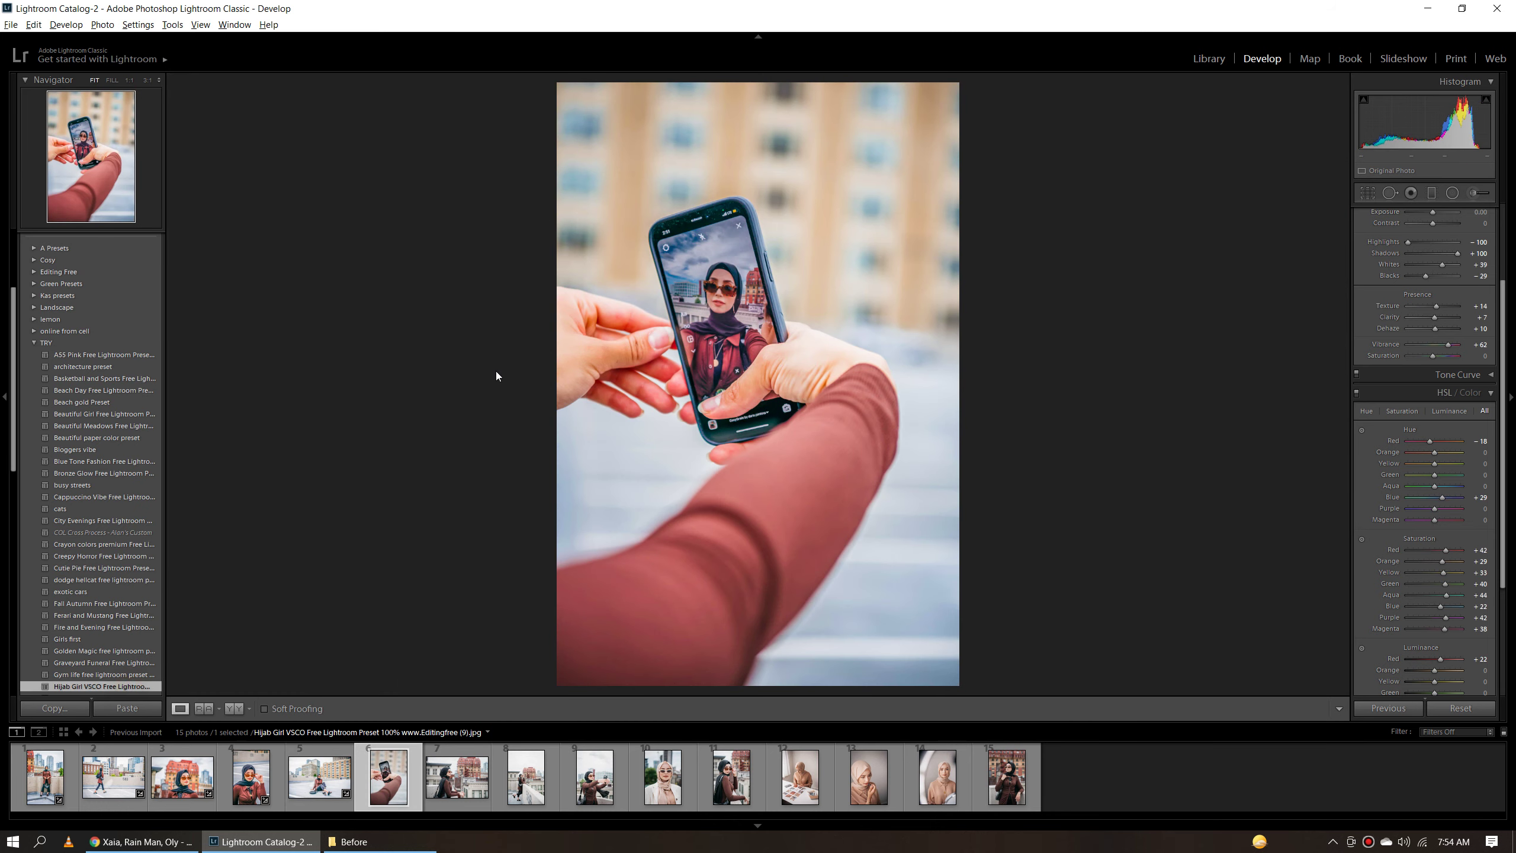
{"action": "left_click", "coordinate": [710, 251]}
{"action": "left_click_drag", "start_coordinate": [710, 538], "coordinate": [707, 394]}
{"action": "key", "text": "y"}
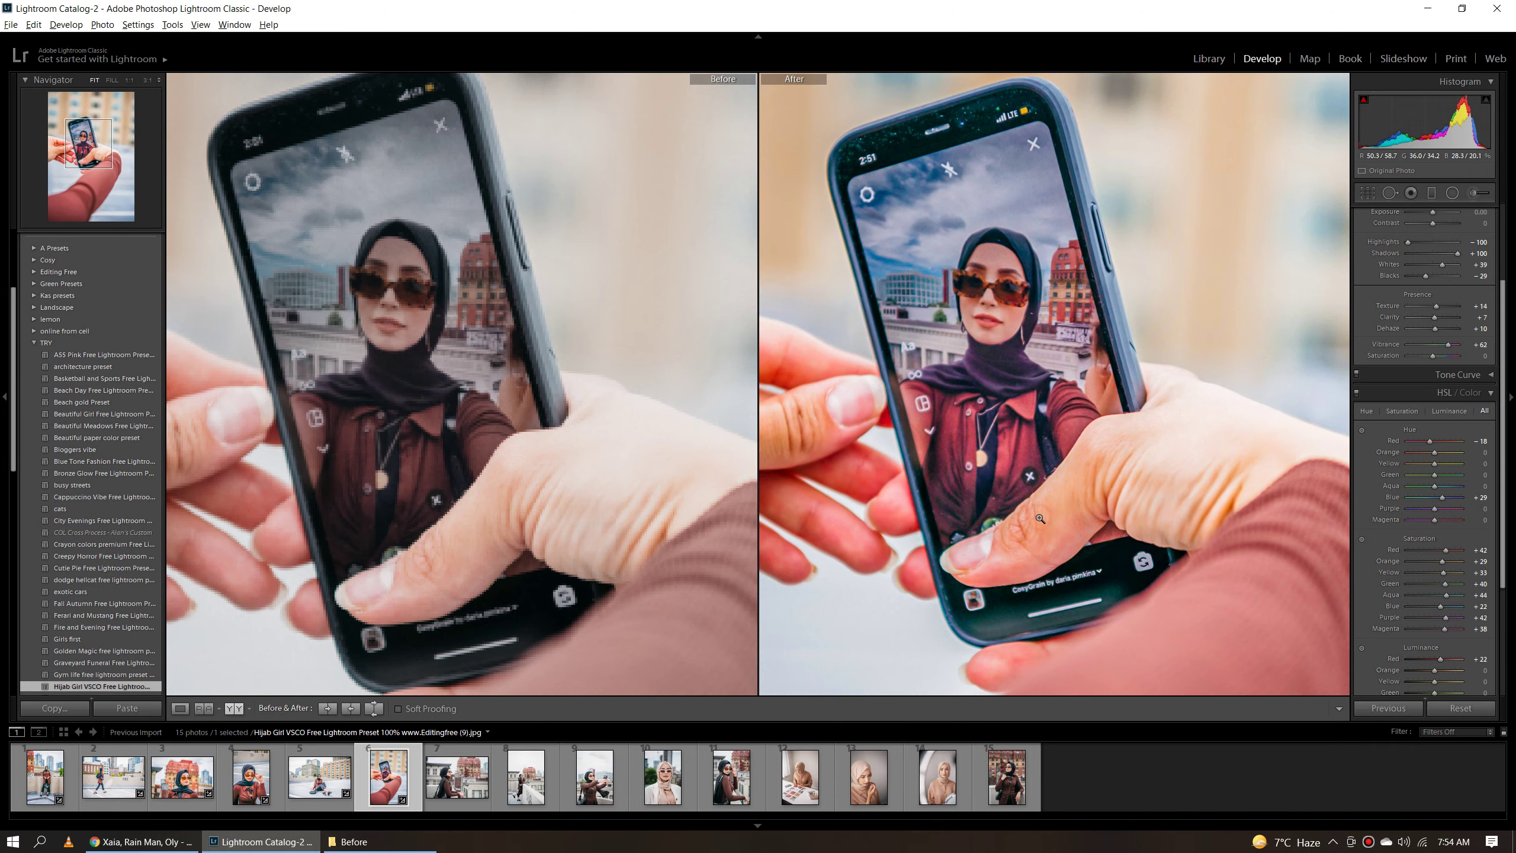
{"action": "left_click", "coordinate": [982, 519]}
Step: Review the rooftop profile photo in Before/After at 1:1 and Fit, then open the outstretched-arm selfie zoomed in
{"action": "key", "text": "y"}
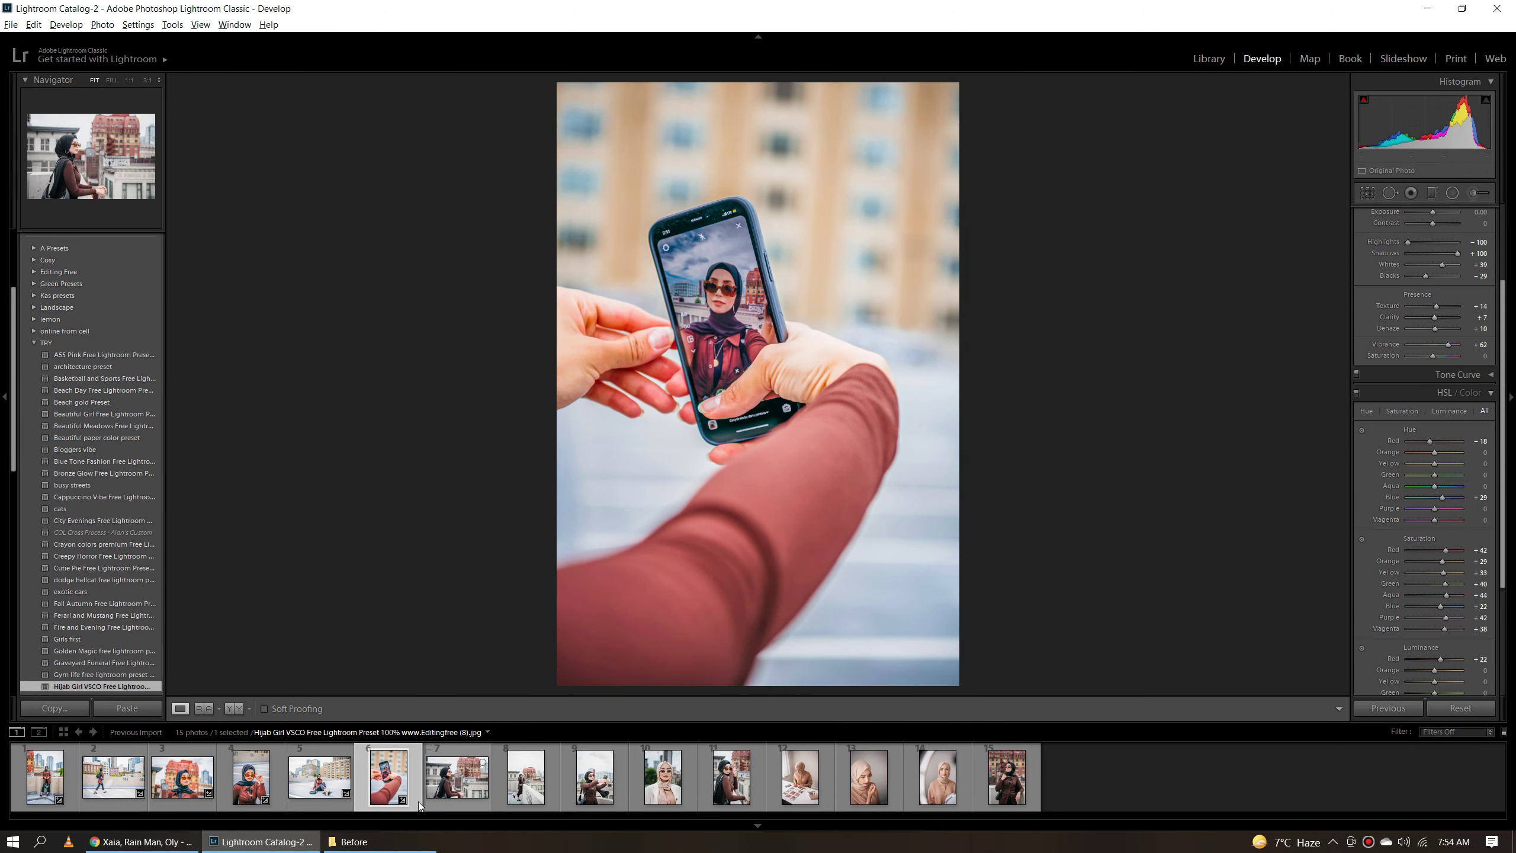
{"action": "left_click", "coordinate": [441, 784]}
{"action": "key", "text": "y"}
{"action": "left_click", "coordinate": [1070, 543]}
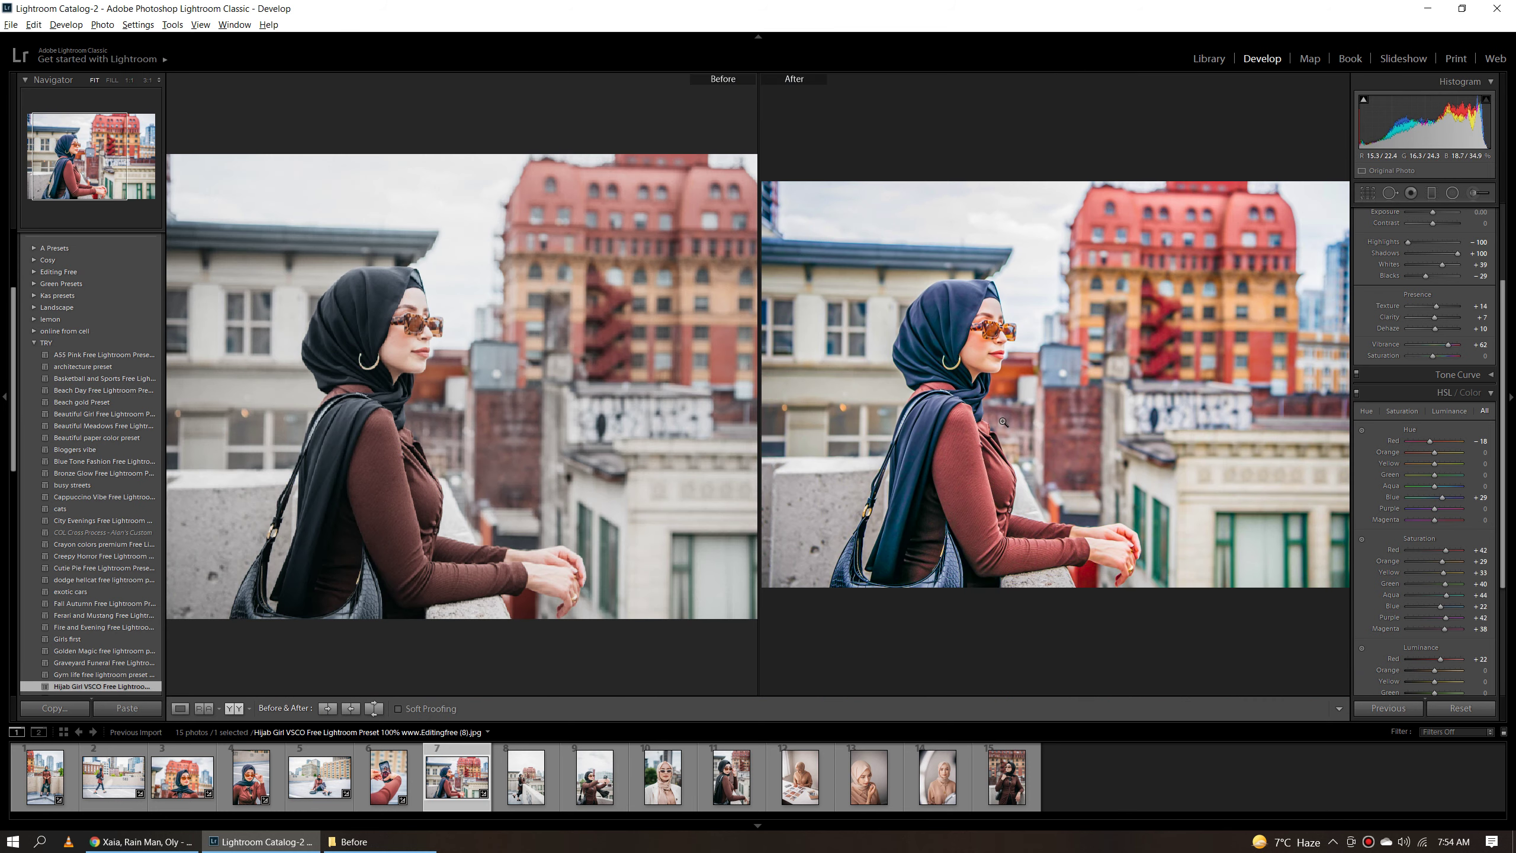
{"action": "left_click", "coordinate": [1003, 421]}
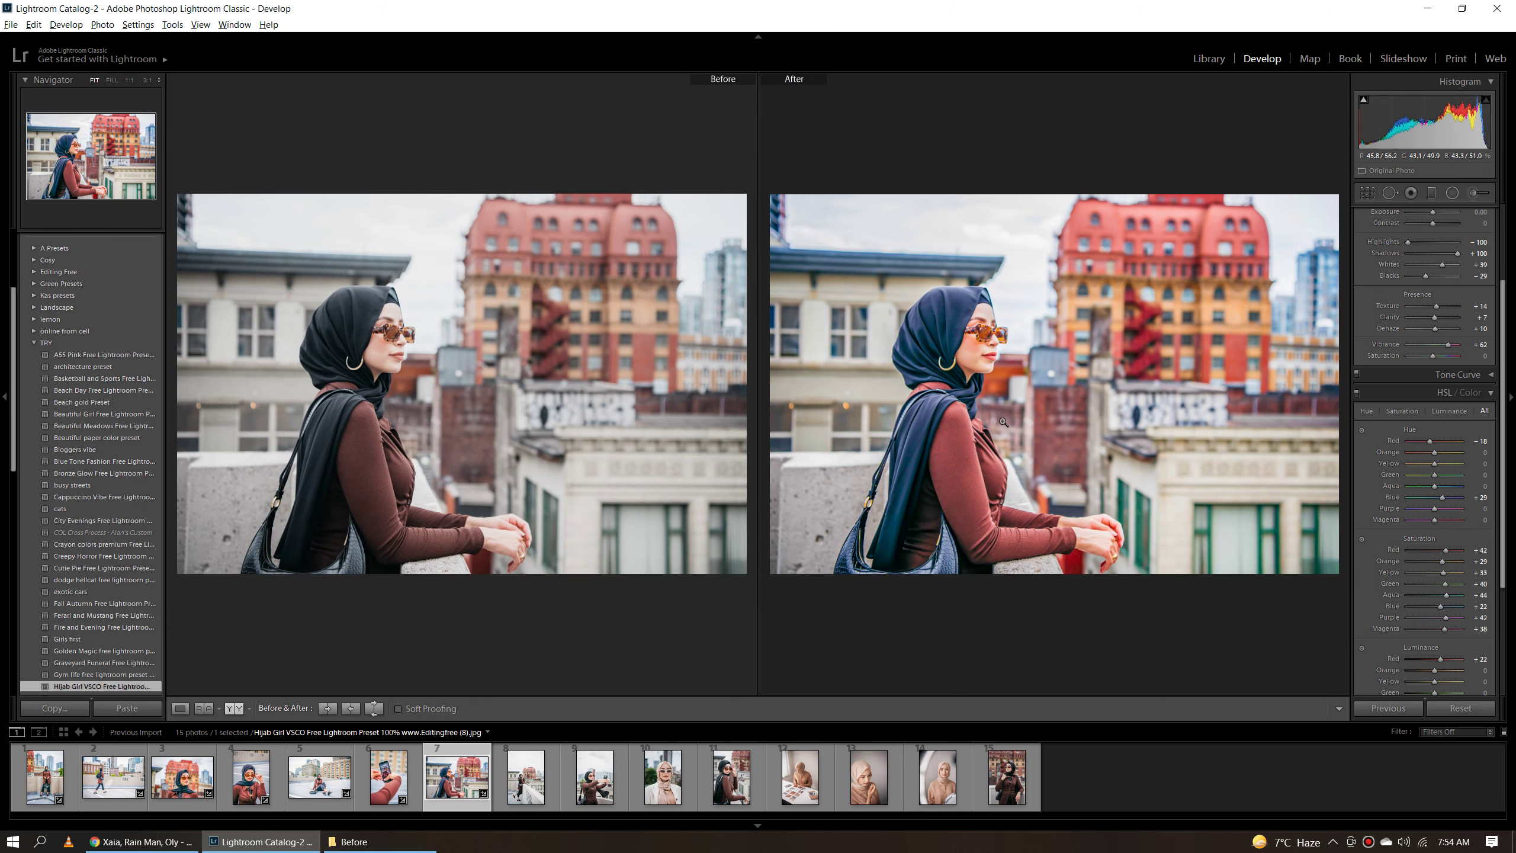
{"action": "left_click", "coordinate": [595, 776]}
{"action": "left_click", "coordinate": [1014, 358]}
Step: Finish the selfie comparison and open the beige-hijab portrait
{"action": "left_click_drag", "start_coordinate": [1198, 465], "coordinate": [1163, 464]}
{"action": "left_click", "coordinate": [1165, 461]}
{"action": "key", "text": "y"}
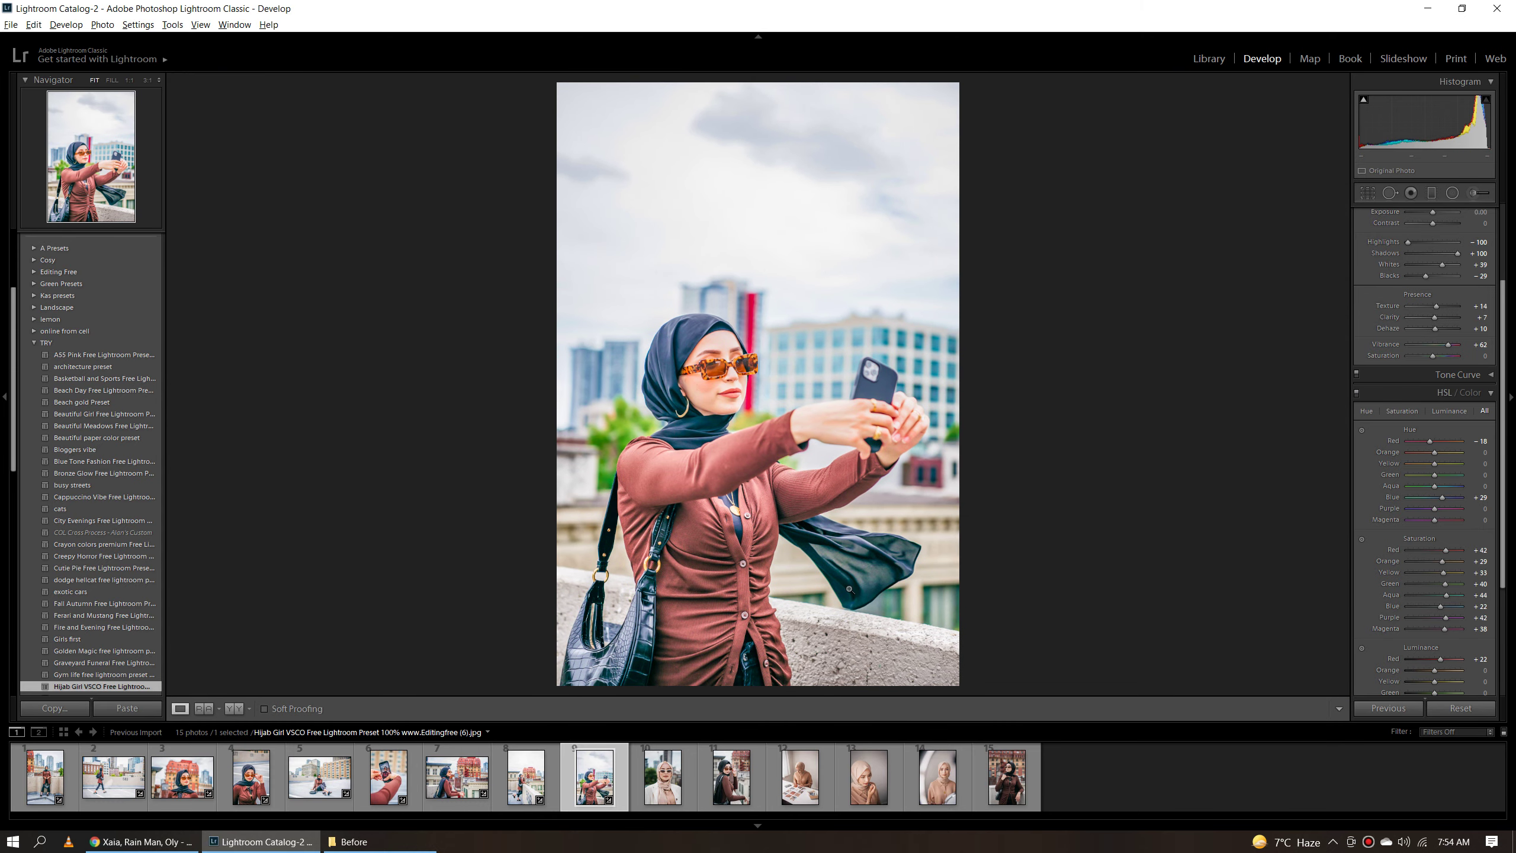
{"action": "left_click", "coordinate": [671, 800]}
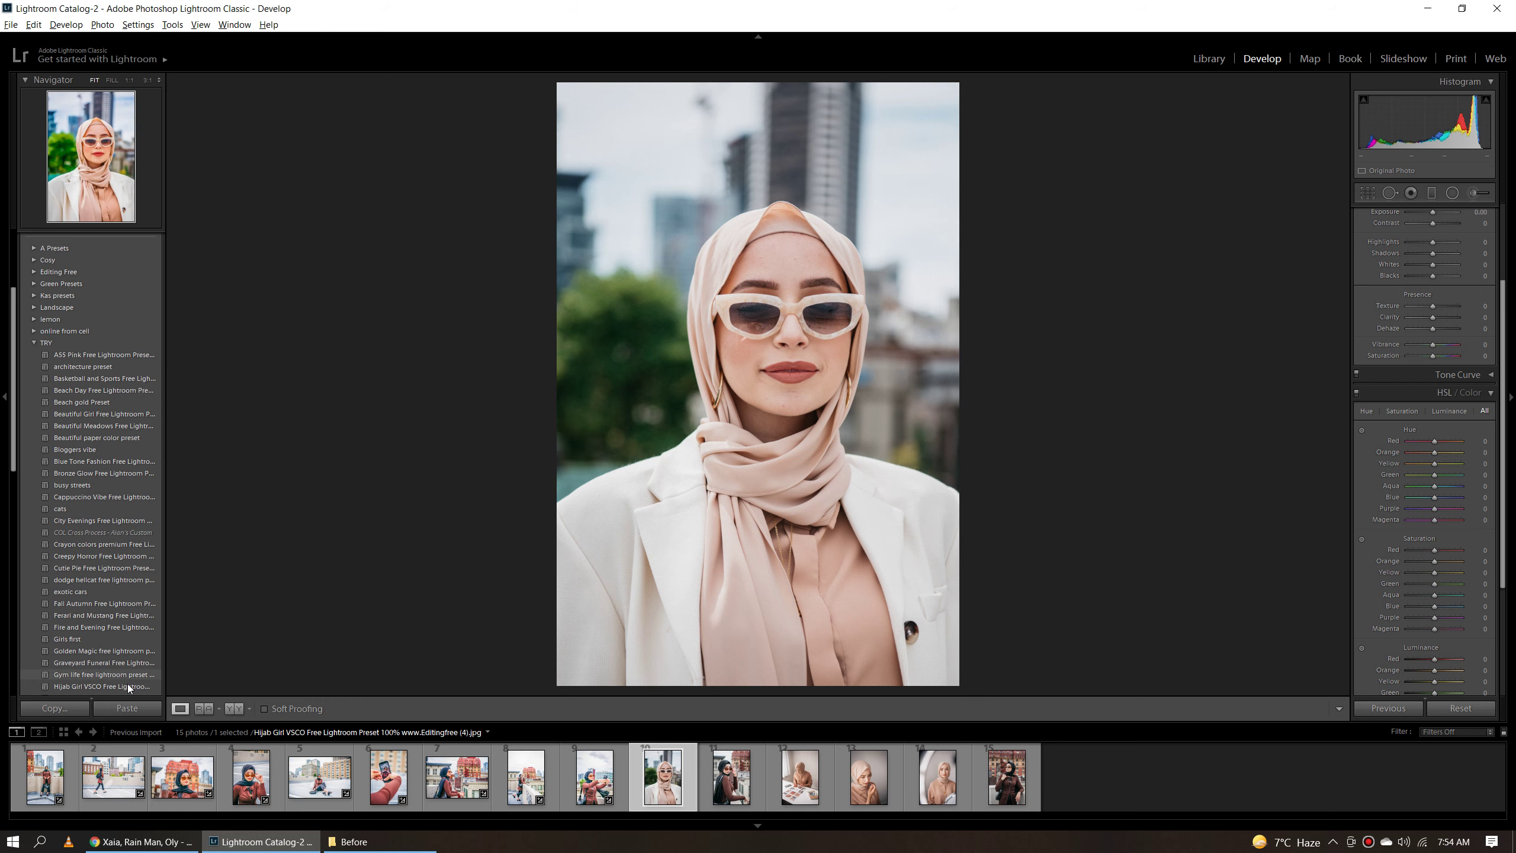
Step: Apply the Hijab Girl VSCO preset and inspect the face, chest and scarf at full size
{"action": "left_click", "coordinate": [127, 685]}
{"action": "left_click", "coordinate": [757, 390]}
{"action": "mouse_move", "coordinate": [756, 389]}
{"action": "left_mouse_down"}
{"action": "mouse_move", "coordinate": [758, 498]}
{"action": "mouse_move", "coordinate": [758, 180]}
{"action": "left_mouse_up"}
{"action": "left_click_drag", "start_coordinate": [755, 593], "coordinate": [756, 307]}
{"action": "left_click", "coordinate": [739, 525]}
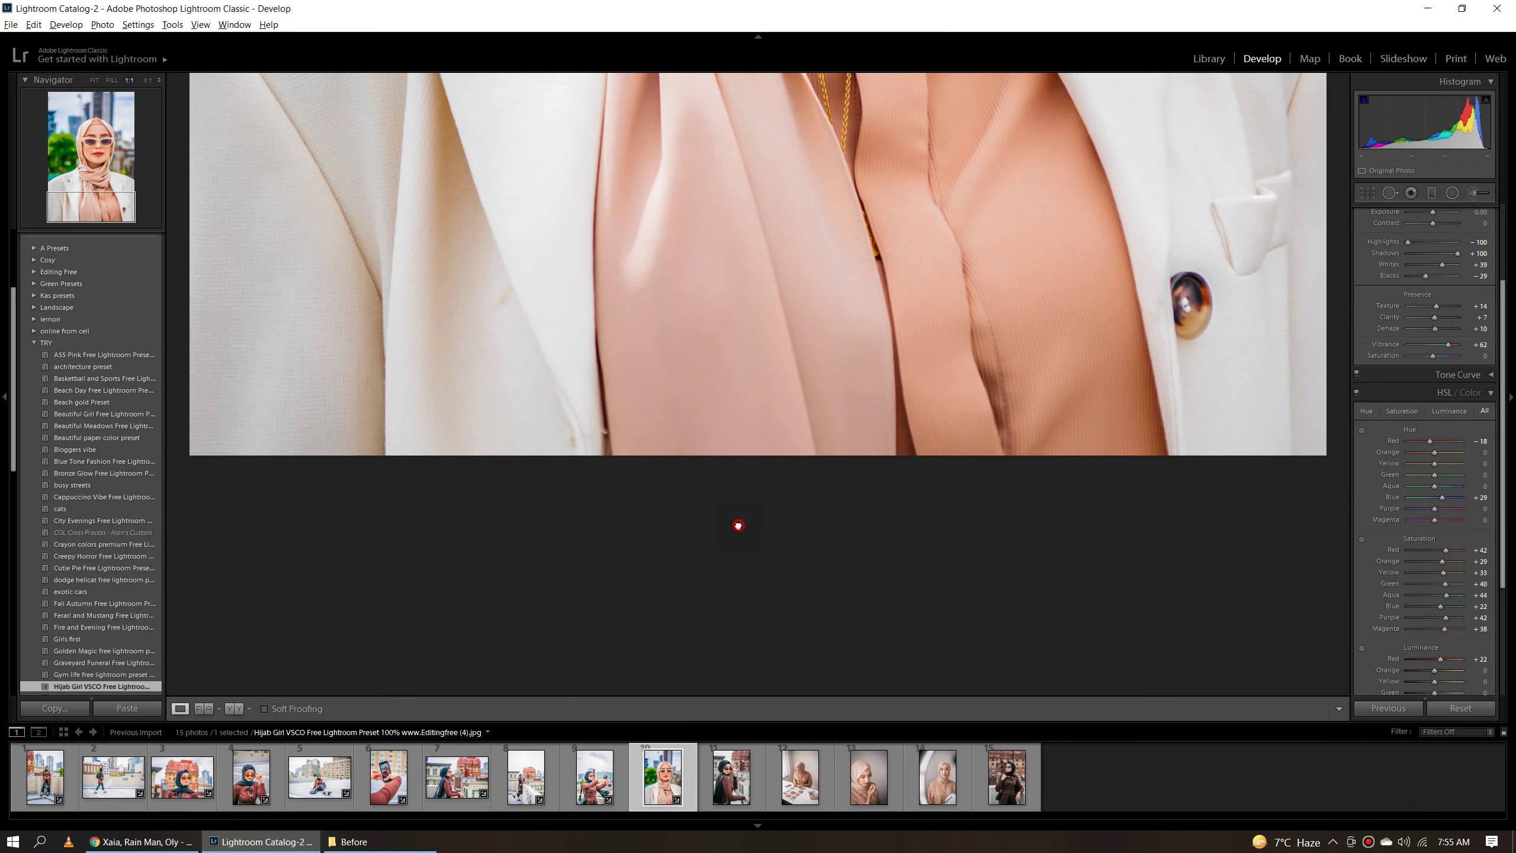
{"action": "left_click", "coordinate": [767, 331]}
Step: Compare the portrait's edit with the original in Before/After, then advance to the next photo
{"action": "key", "text": "y"}
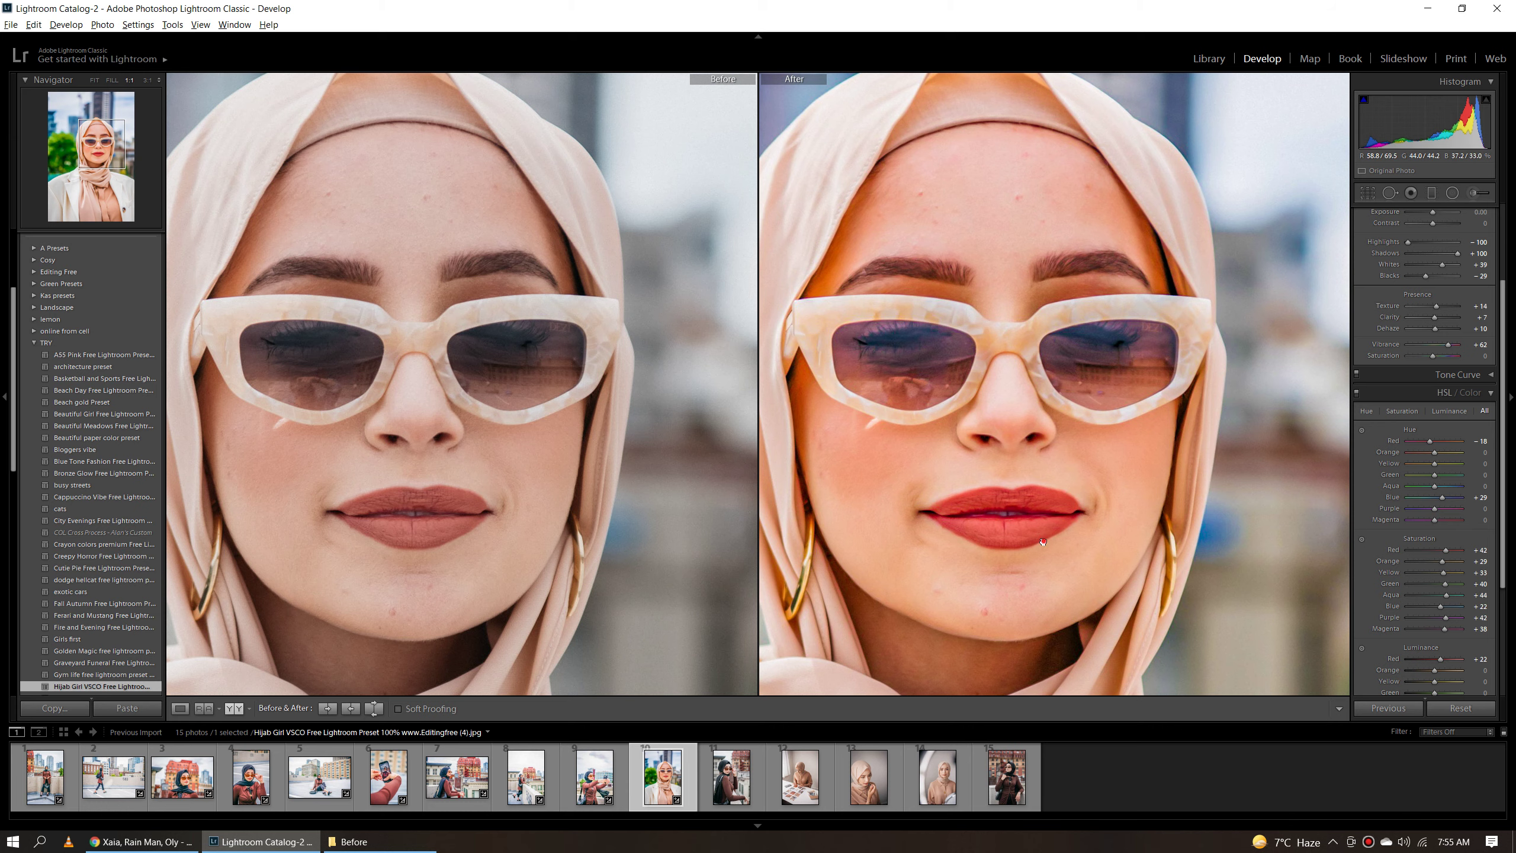
{"action": "left_click", "coordinate": [1042, 541]}
{"action": "key", "text": "y"}
{"action": "key", "text": "Right"}
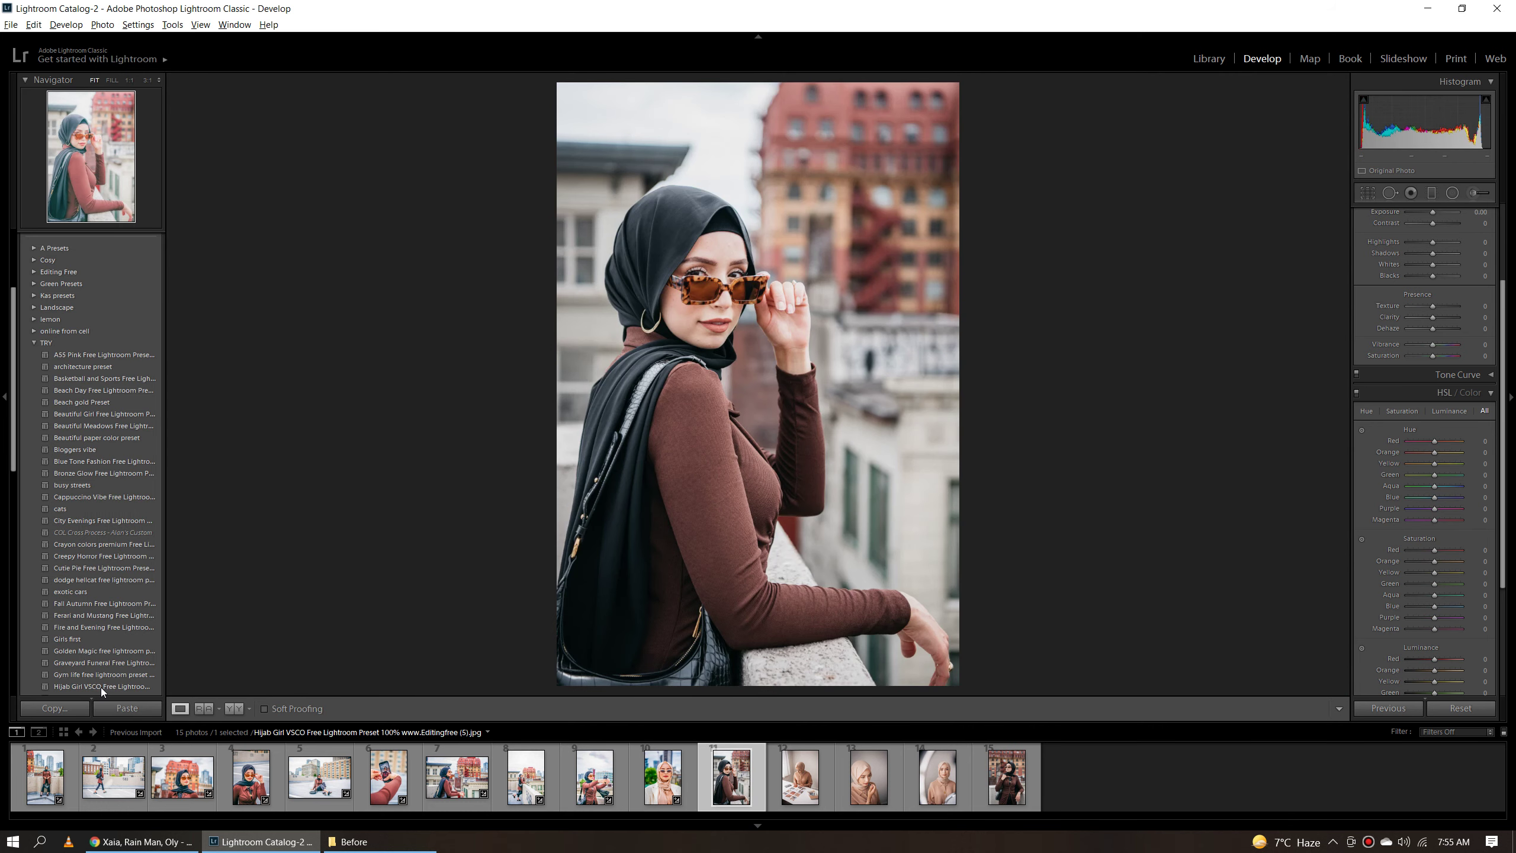
Step: Apply Hijab Girl VSCO to the sunglasses-lifting photo, compare face and sweater at 1:1, then open the desk photo
{"action": "left_click", "coordinate": [101, 687]}
{"action": "left_click", "coordinate": [738, 323]}
{"action": "key", "text": "y"}
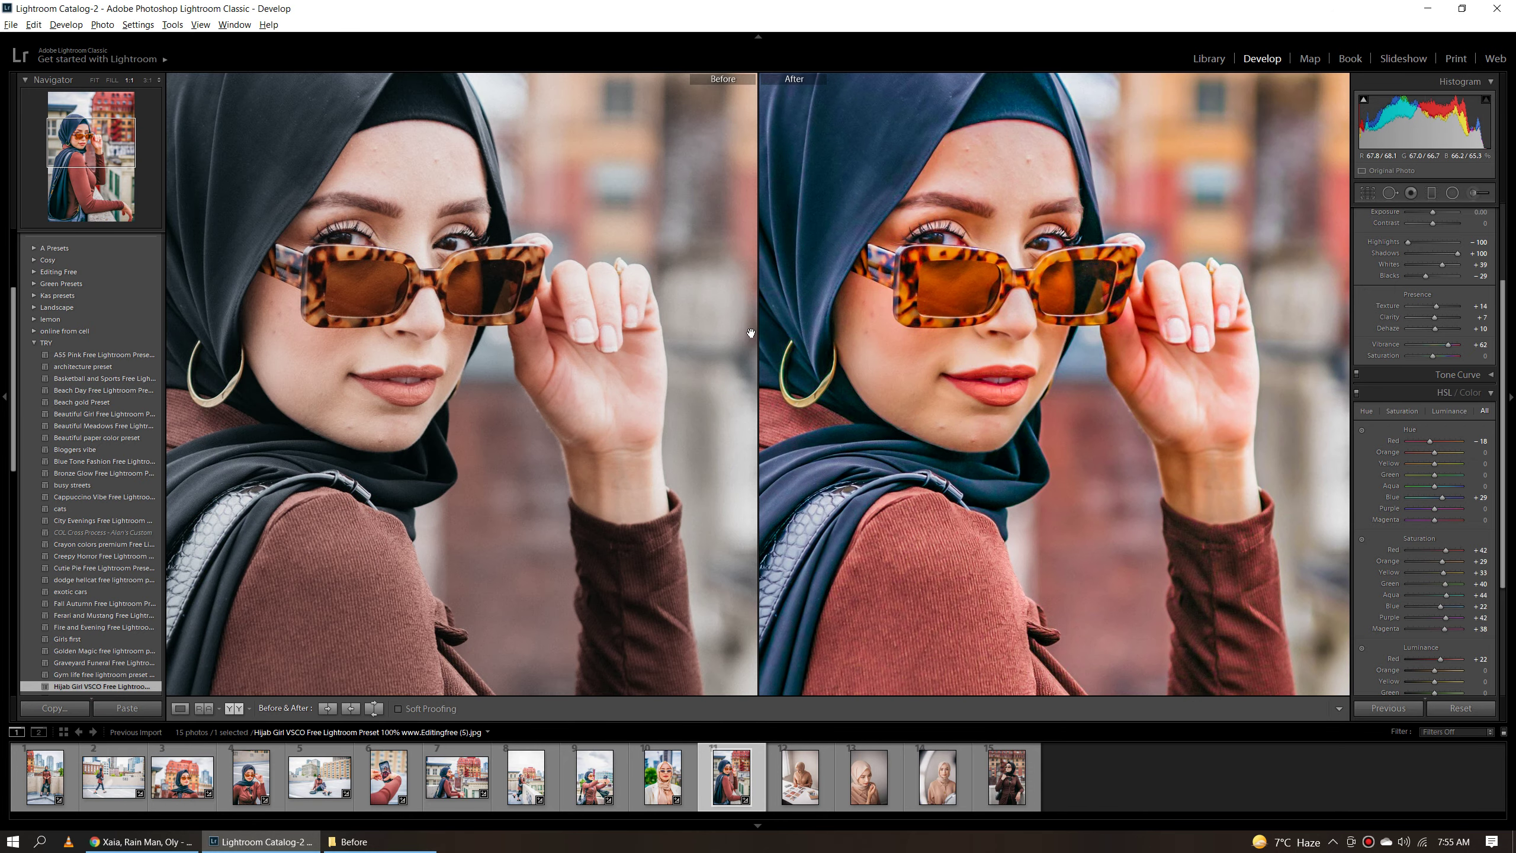
{"action": "mouse_move", "coordinate": [1083, 491]}
{"action": "left_mouse_down"}
{"action": "mouse_move", "coordinate": [1032, 489]}
{"action": "mouse_move", "coordinate": [1227, 501]}
{"action": "left_mouse_up"}
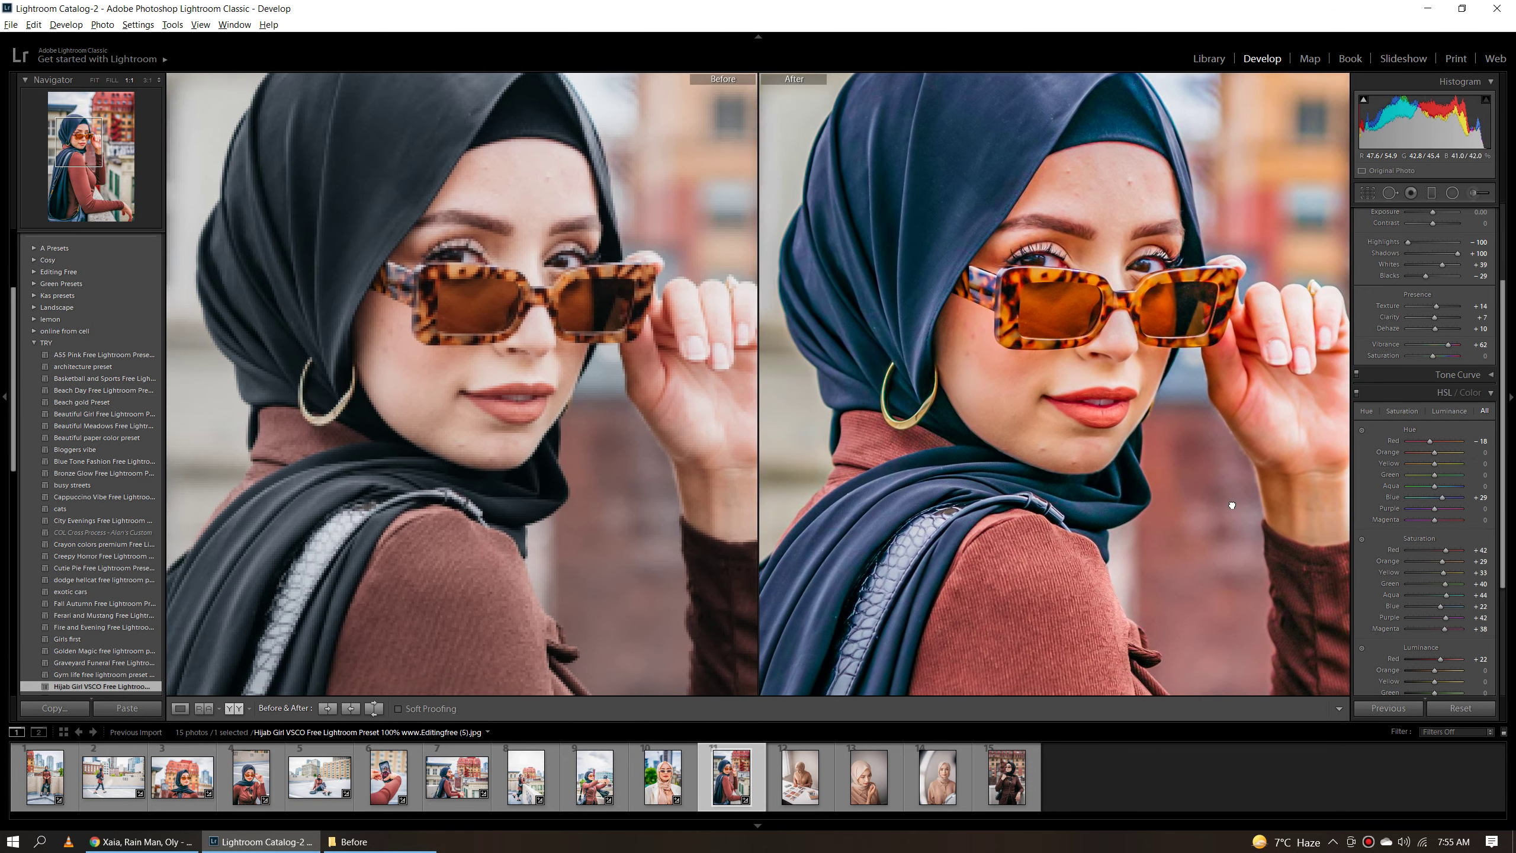
{"action": "mouse_move", "coordinate": [1122, 477]}
{"action": "left_mouse_down"}
{"action": "mouse_move", "coordinate": [1044, 587]}
{"action": "mouse_move", "coordinate": [1086, 328]}
{"action": "left_mouse_up"}
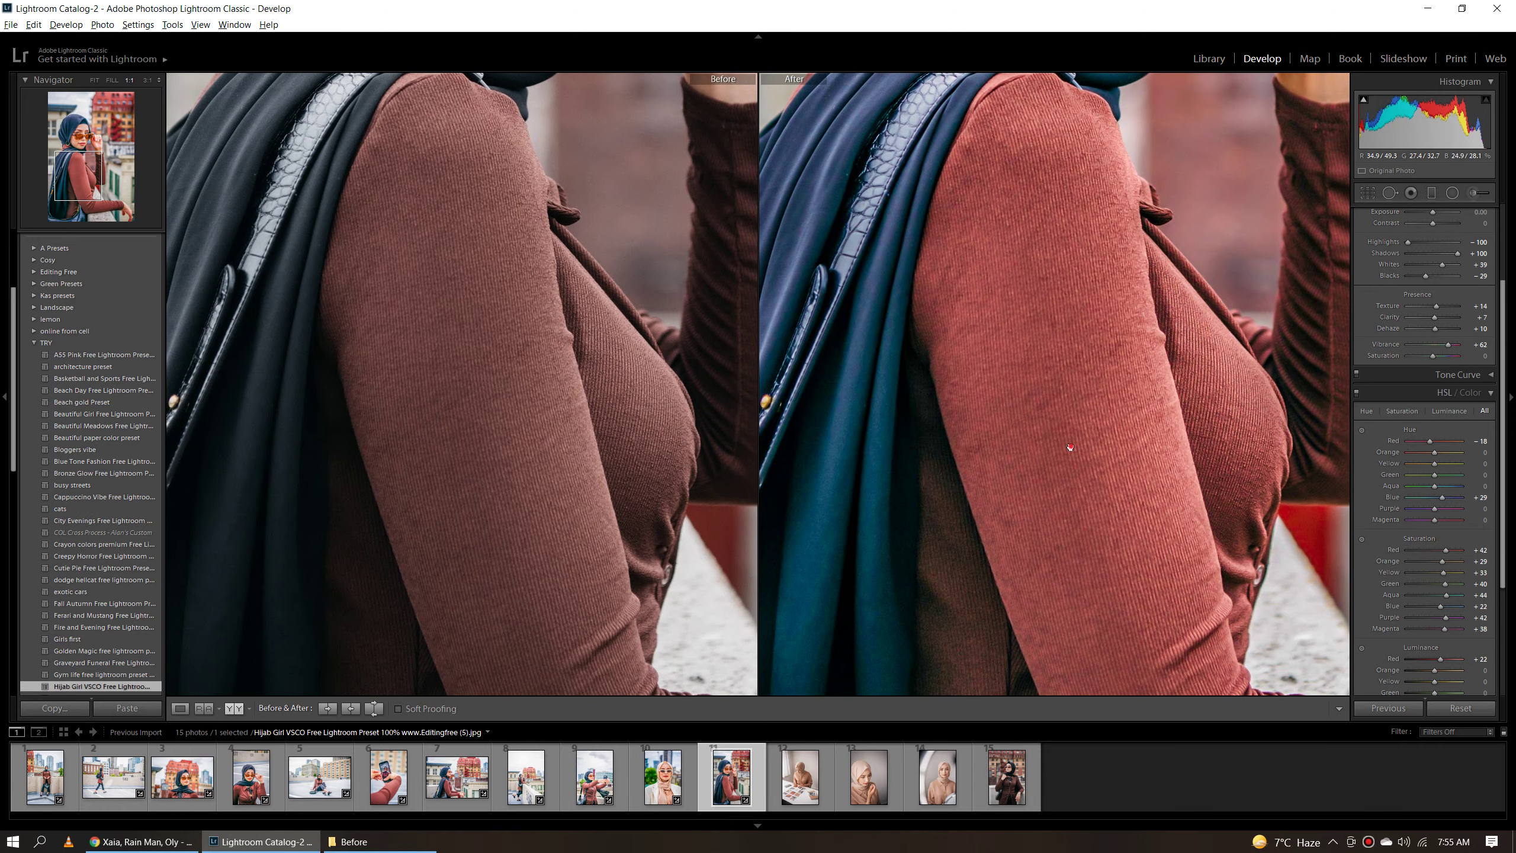
{"action": "left_click", "coordinate": [1071, 446]}
{"action": "key", "text": "y"}
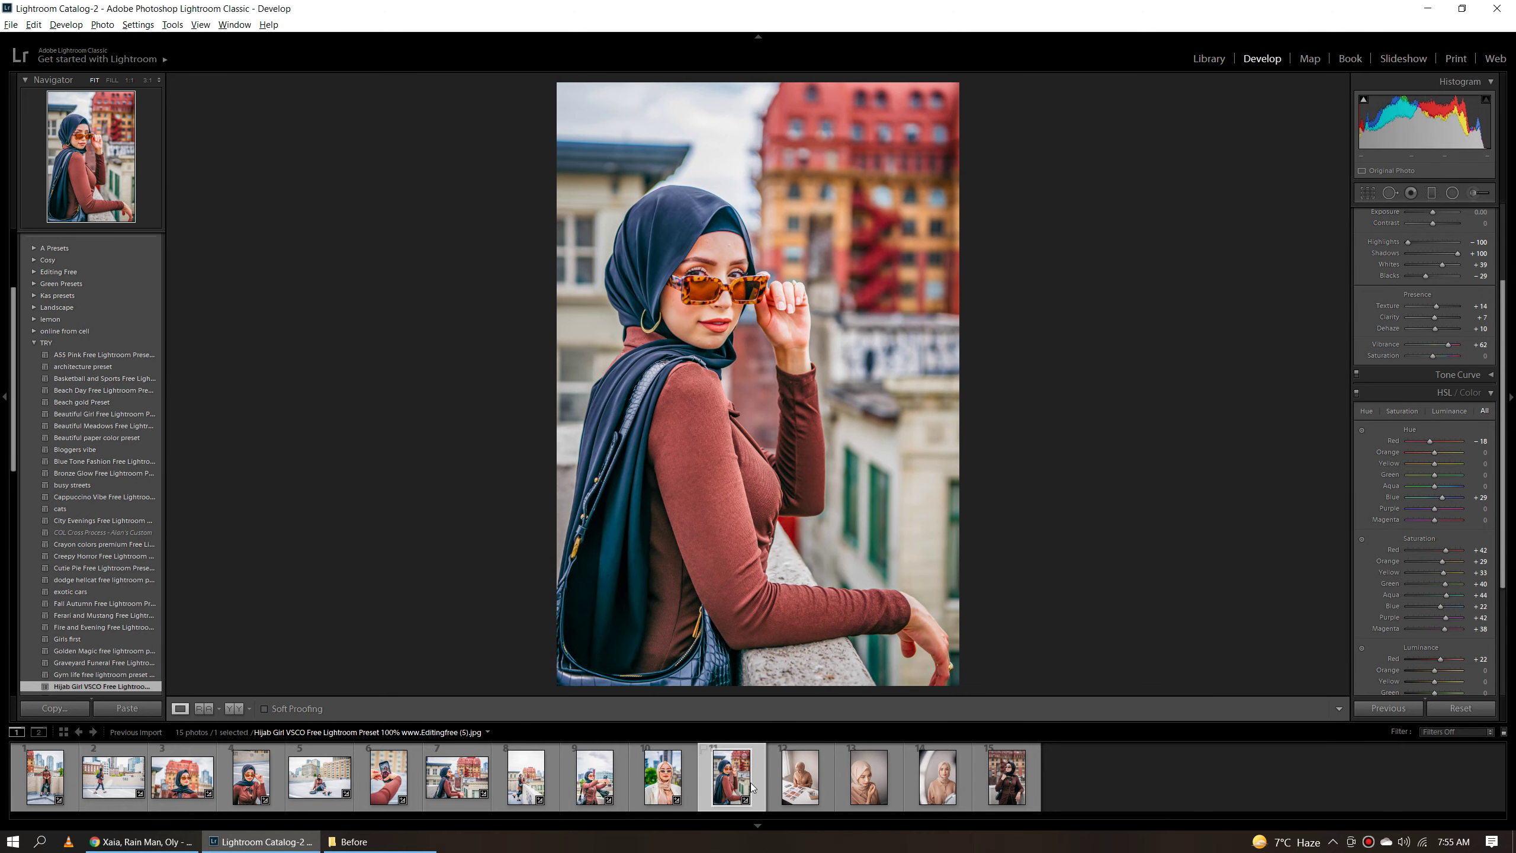
{"action": "left_click", "coordinate": [774, 797]}
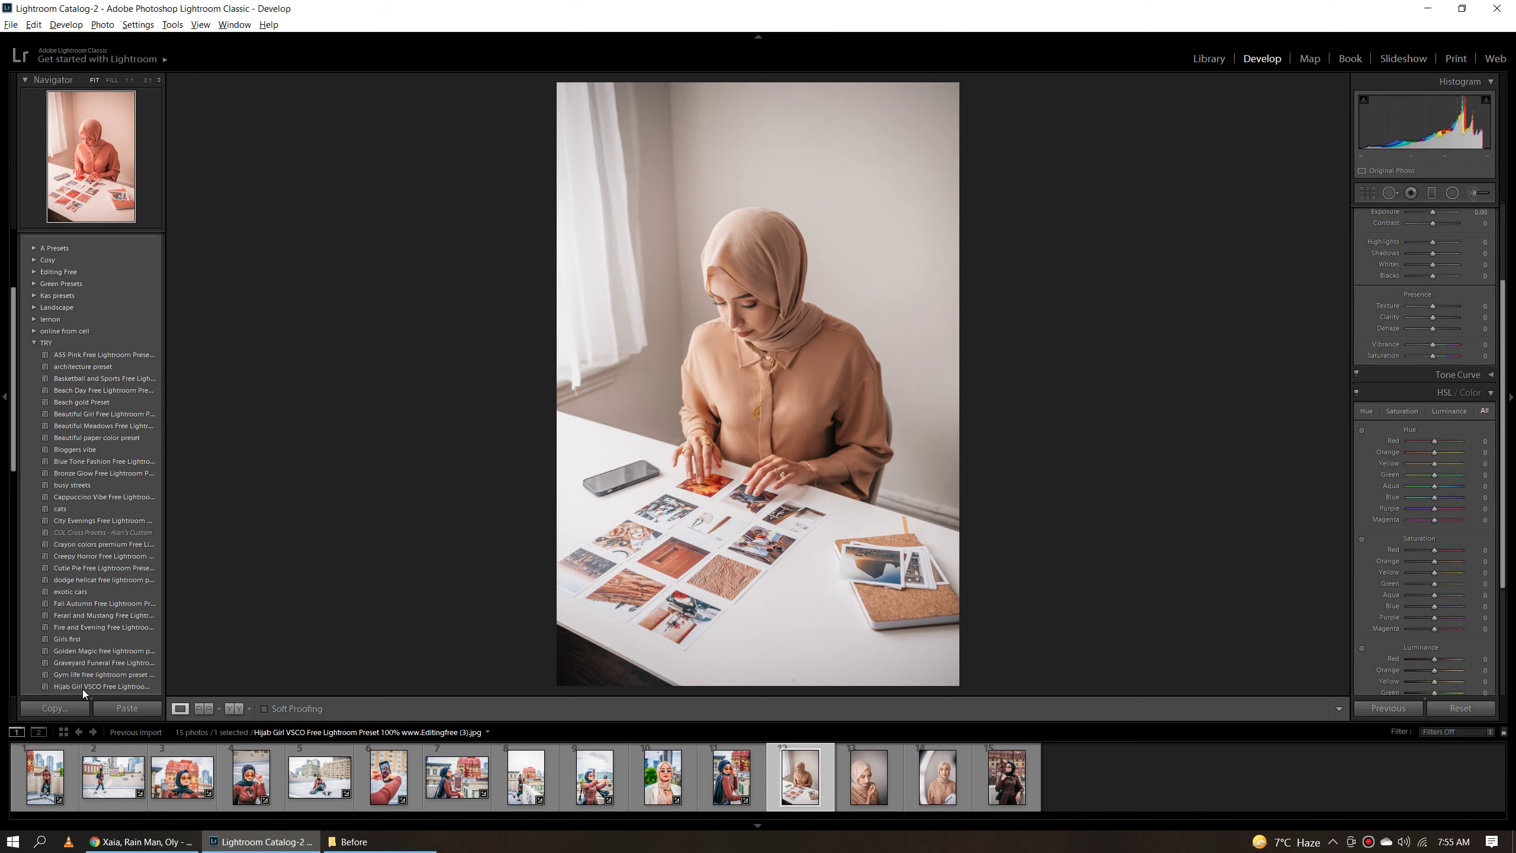
Step: Apply the Hijab Girl VSCO preset to the desk photo and compare her hands at 1:1
{"action": "left_click", "coordinate": [81, 687]}
{"action": "left_click", "coordinate": [738, 297]}
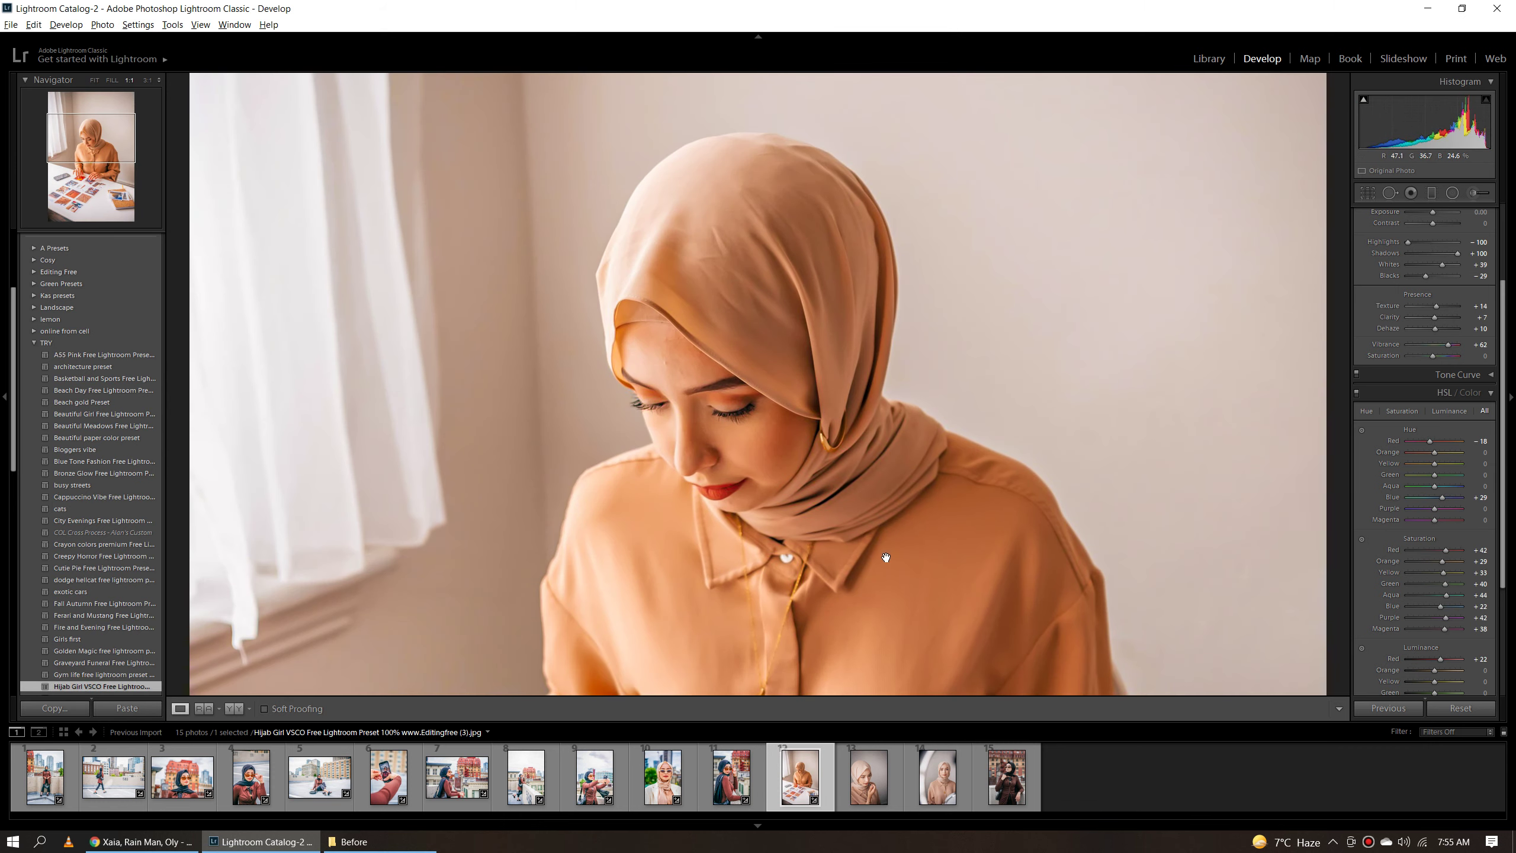
{"action": "key", "text": "y"}
{"action": "left_click_drag", "start_coordinate": [936, 627], "coordinate": [820, 453]}
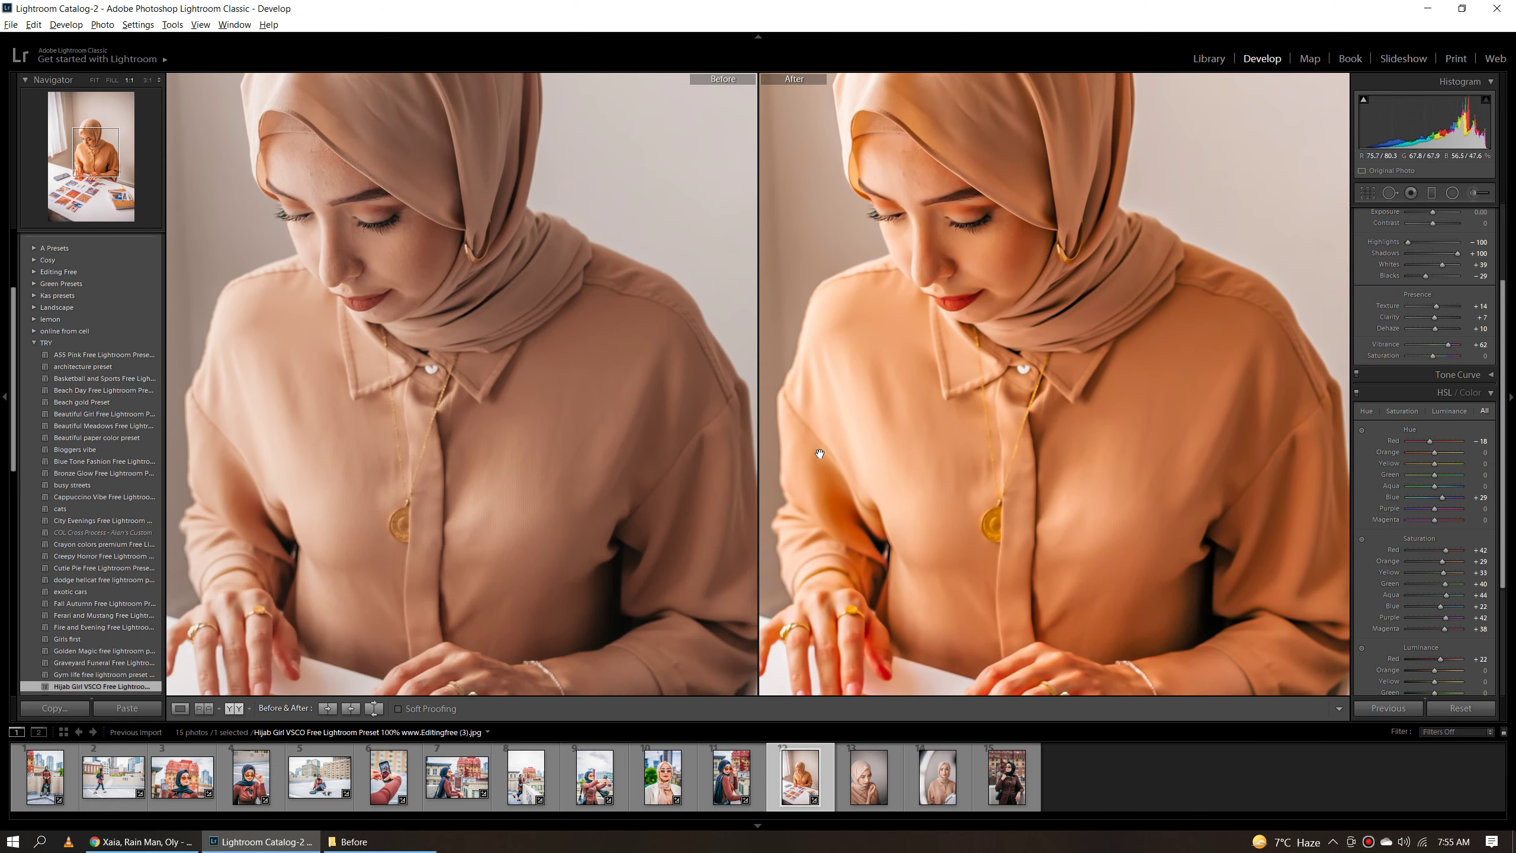
{"action": "left_click", "coordinate": [902, 364]}
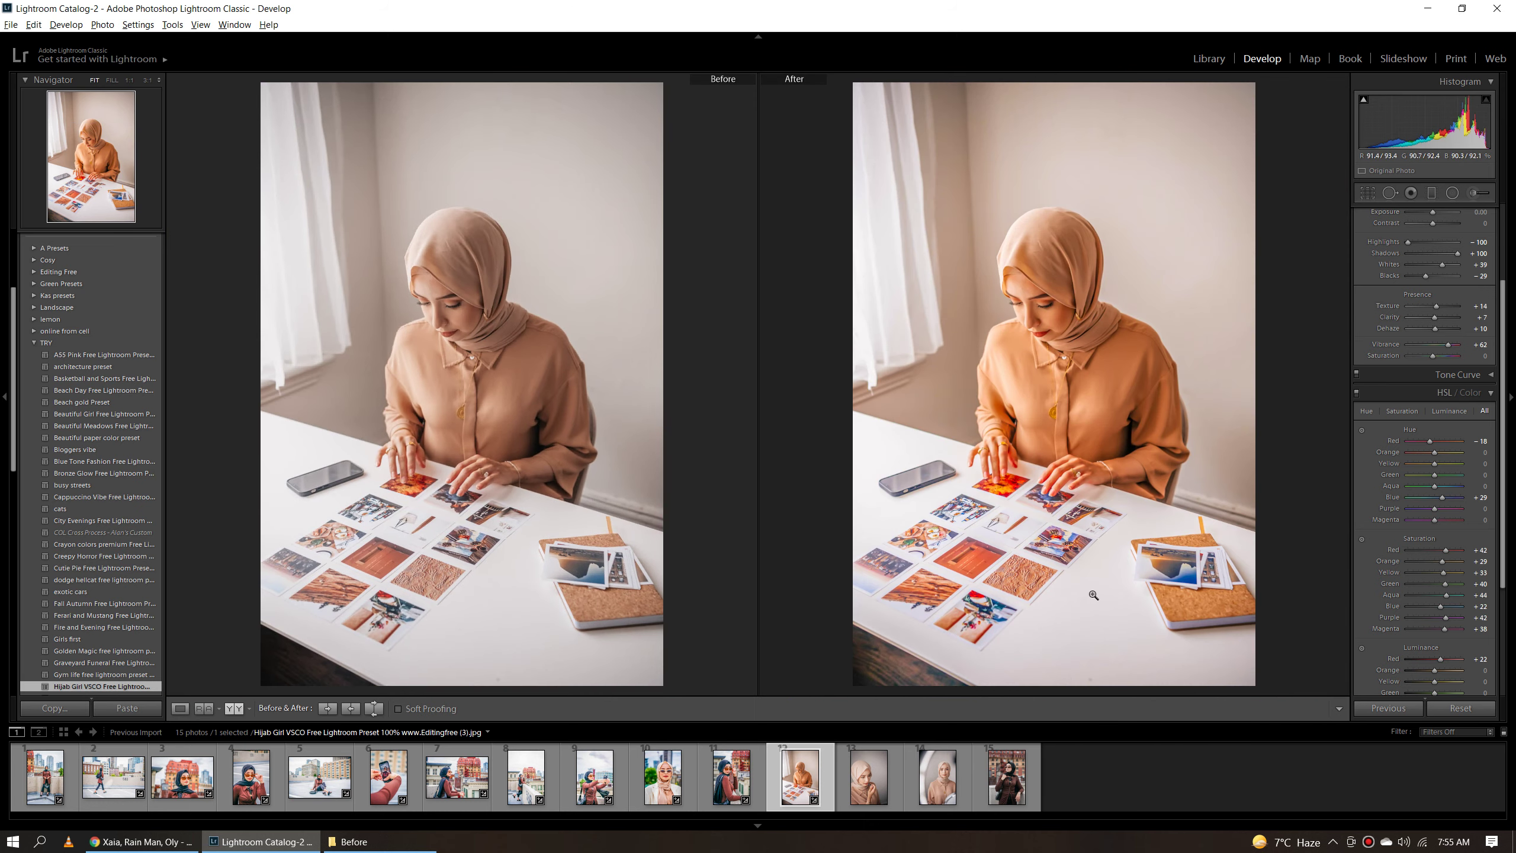
Step: Inspect the prints and her face up close in Before/After, then open the lipstick photo
{"action": "left_click", "coordinate": [1051, 527]}
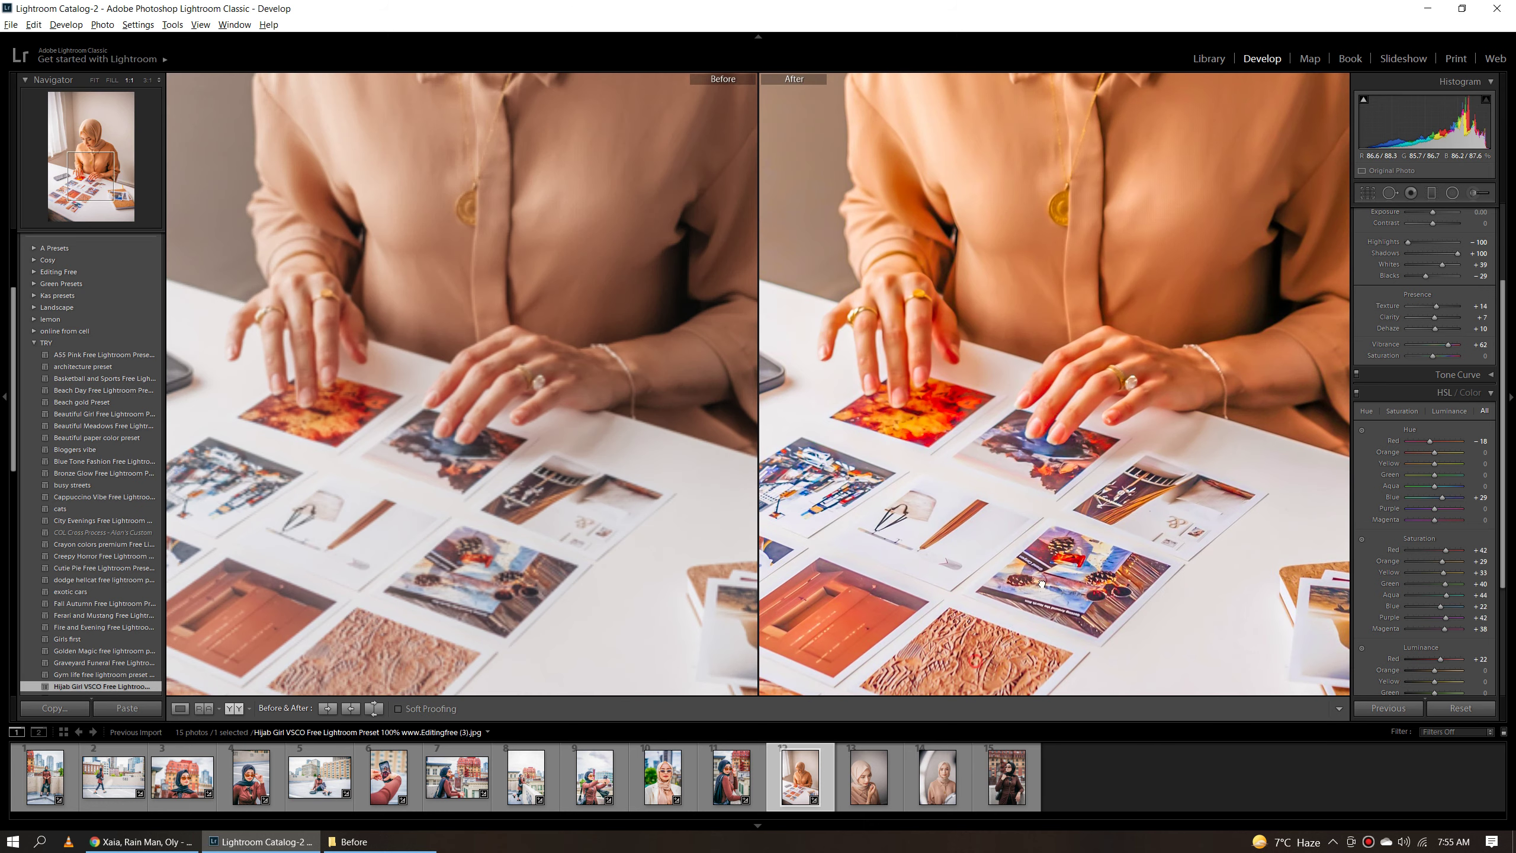
{"action": "scroll", "coordinate": [1169, 372], "scroll_direction": "up", "scroll_amount": 3}
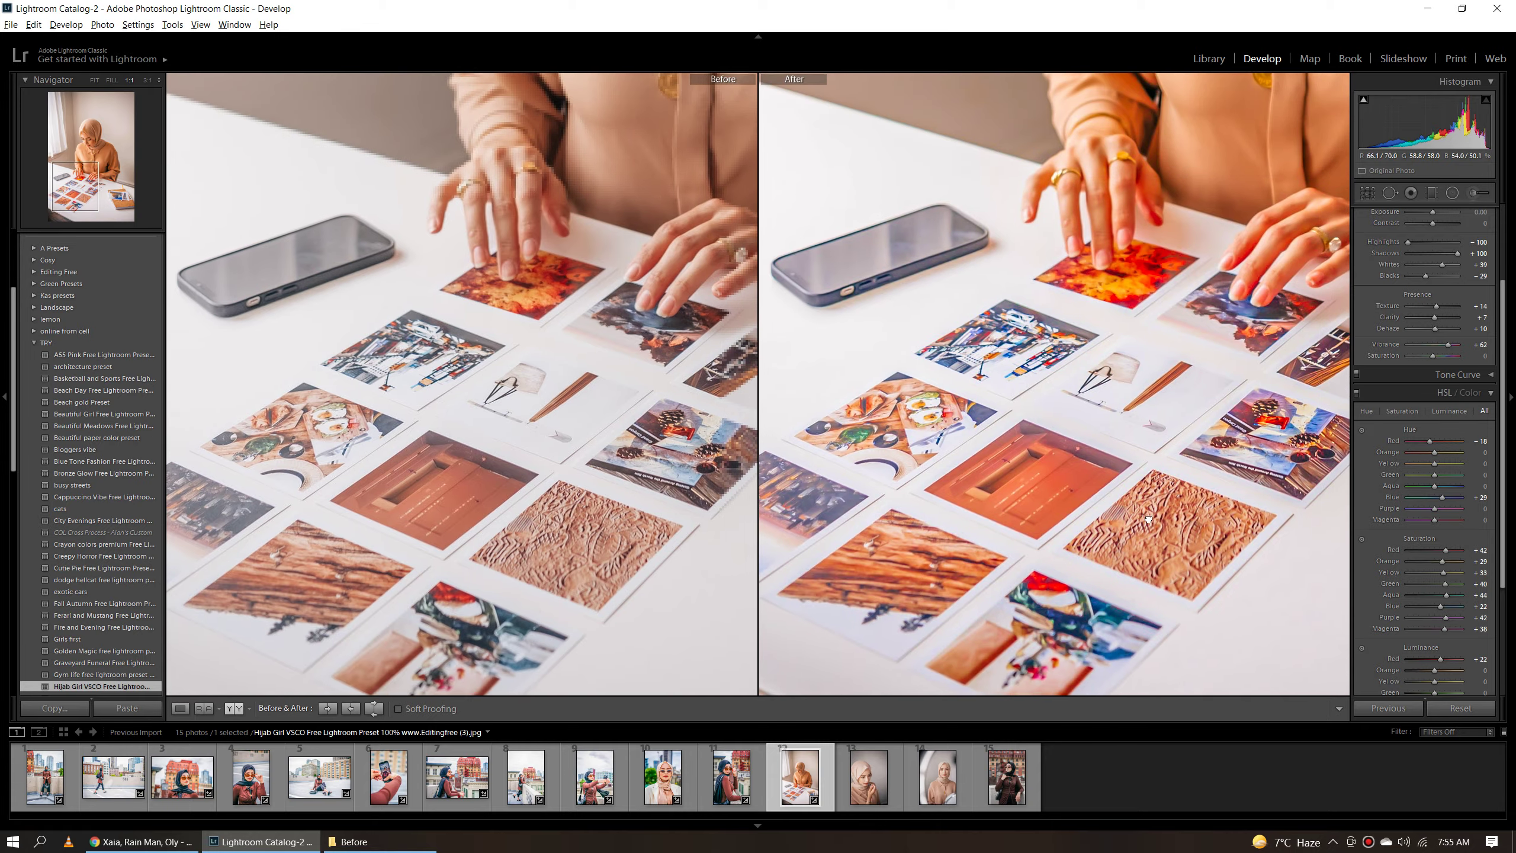
{"action": "mouse_move", "coordinate": [1169, 372]}
{"action": "left_mouse_down"}
{"action": "mouse_move", "coordinate": [1031, 555]}
{"action": "mouse_move", "coordinate": [1058, 410]}
{"action": "left_mouse_up"}
{"action": "left_click", "coordinate": [1059, 410]}
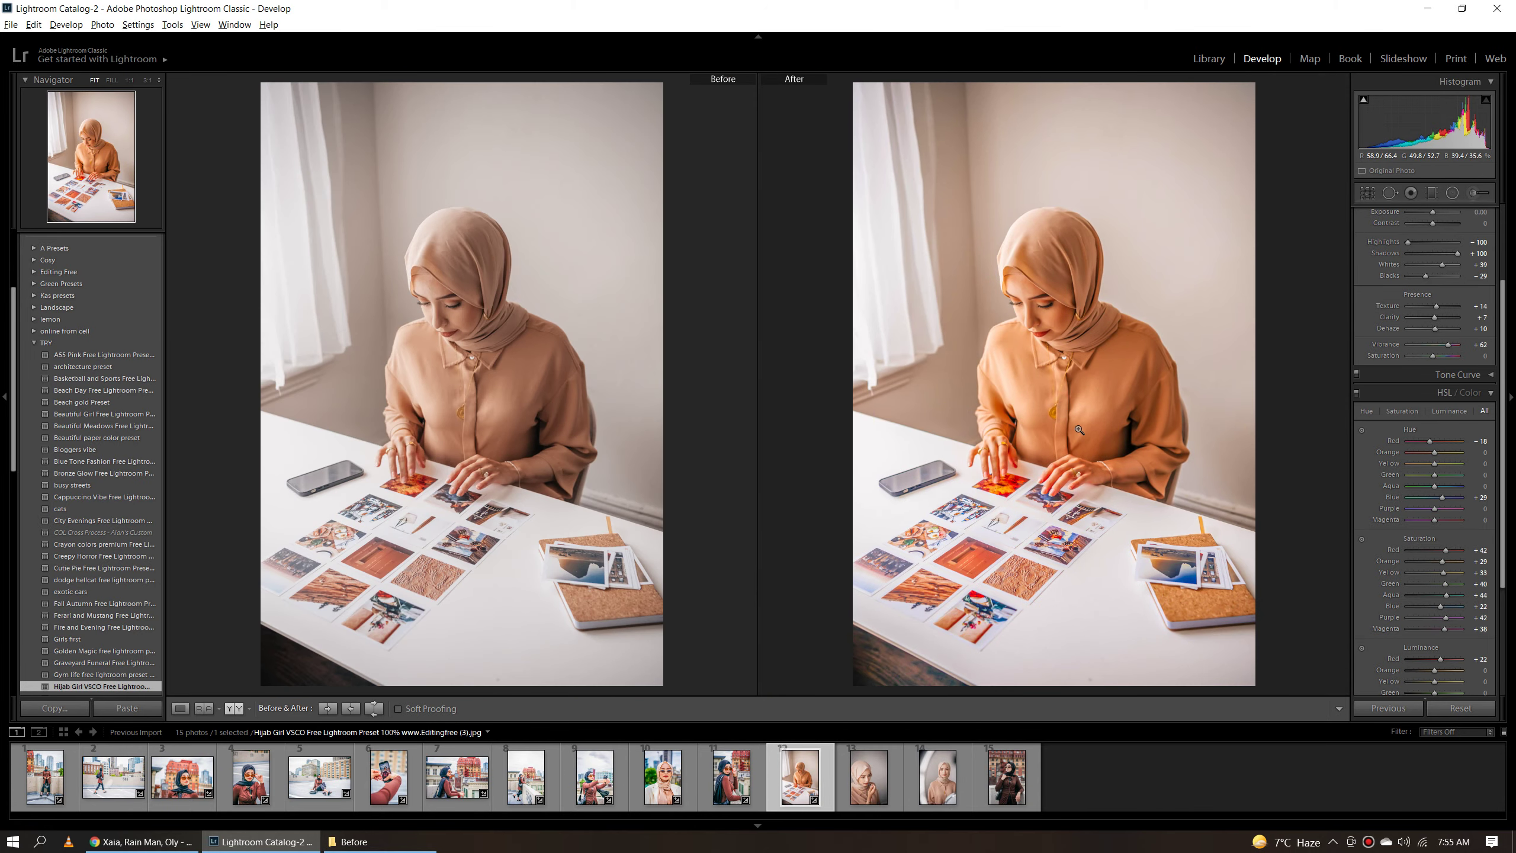
{"action": "left_click", "coordinate": [873, 771]}
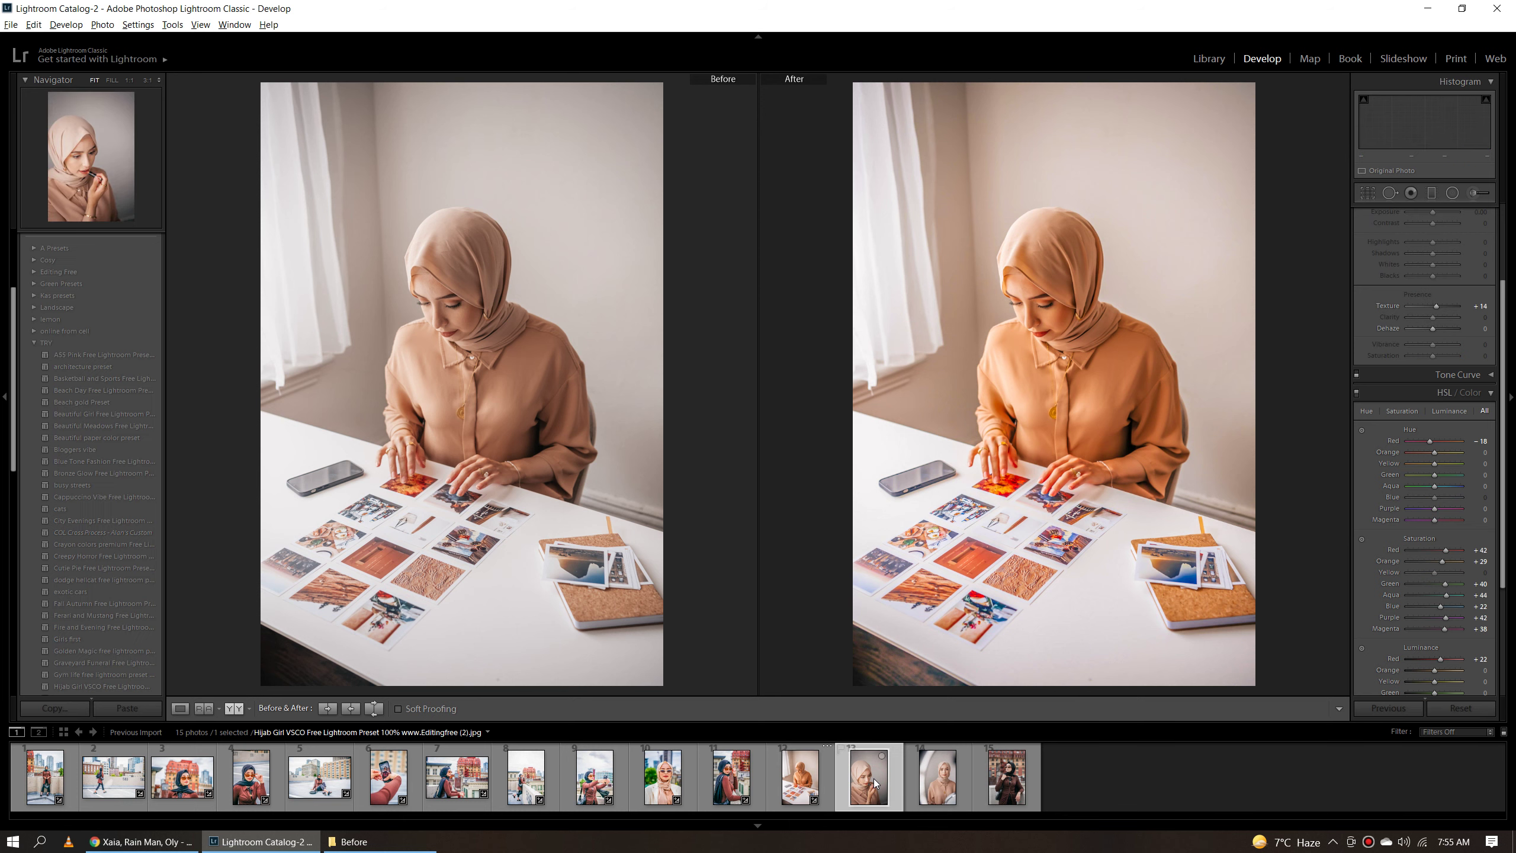
Step: Apply the Hijab Girl VSCO preset to the lipstick photo and check her face up close
{"action": "left_click", "coordinate": [125, 687]}
{"action": "left_click", "coordinate": [937, 423]}
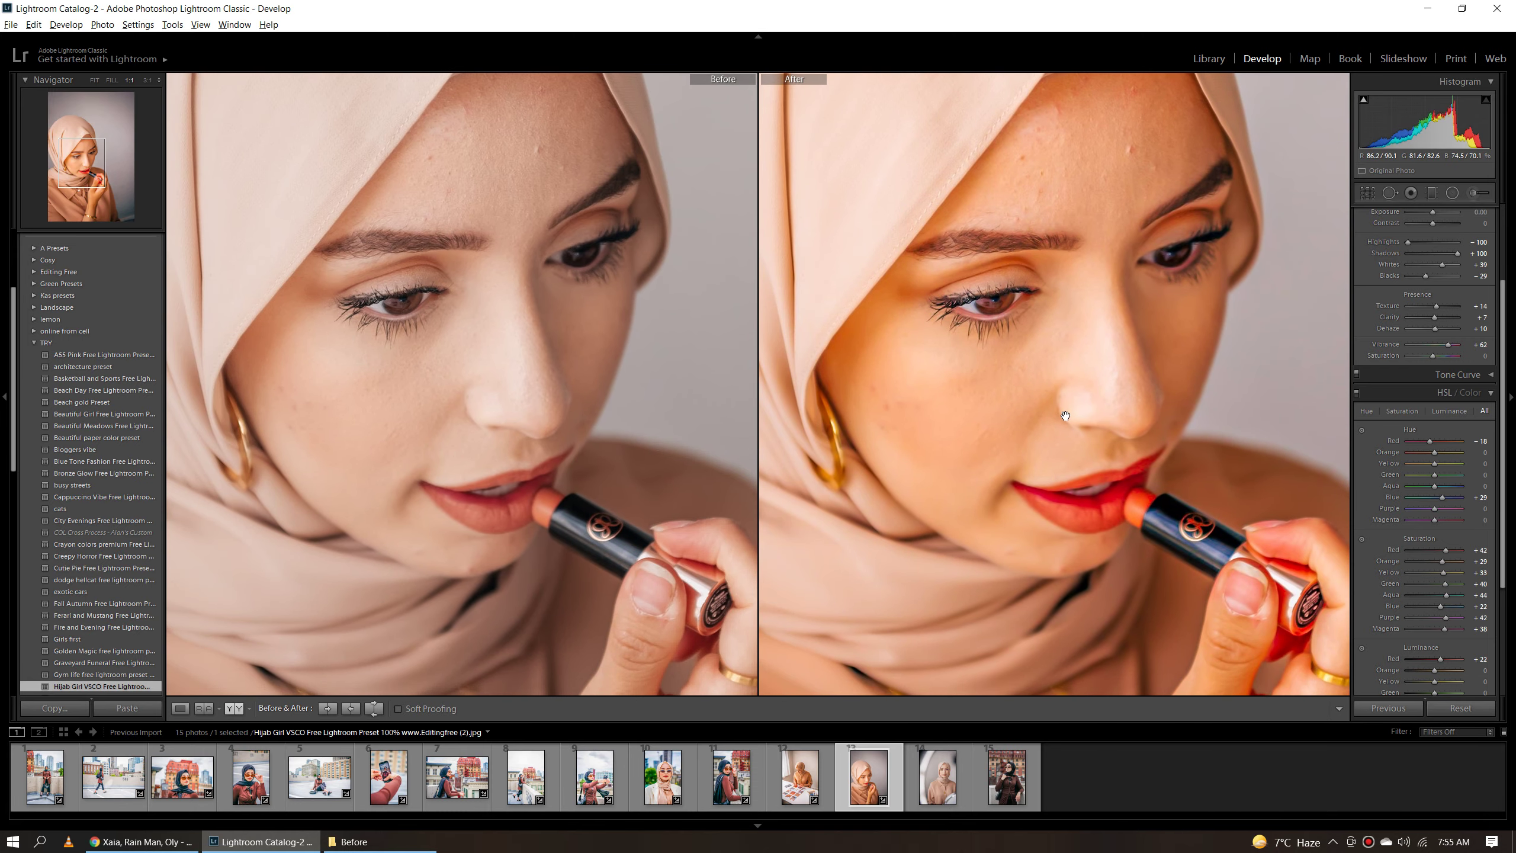
{"action": "left_click", "coordinate": [1067, 418]}
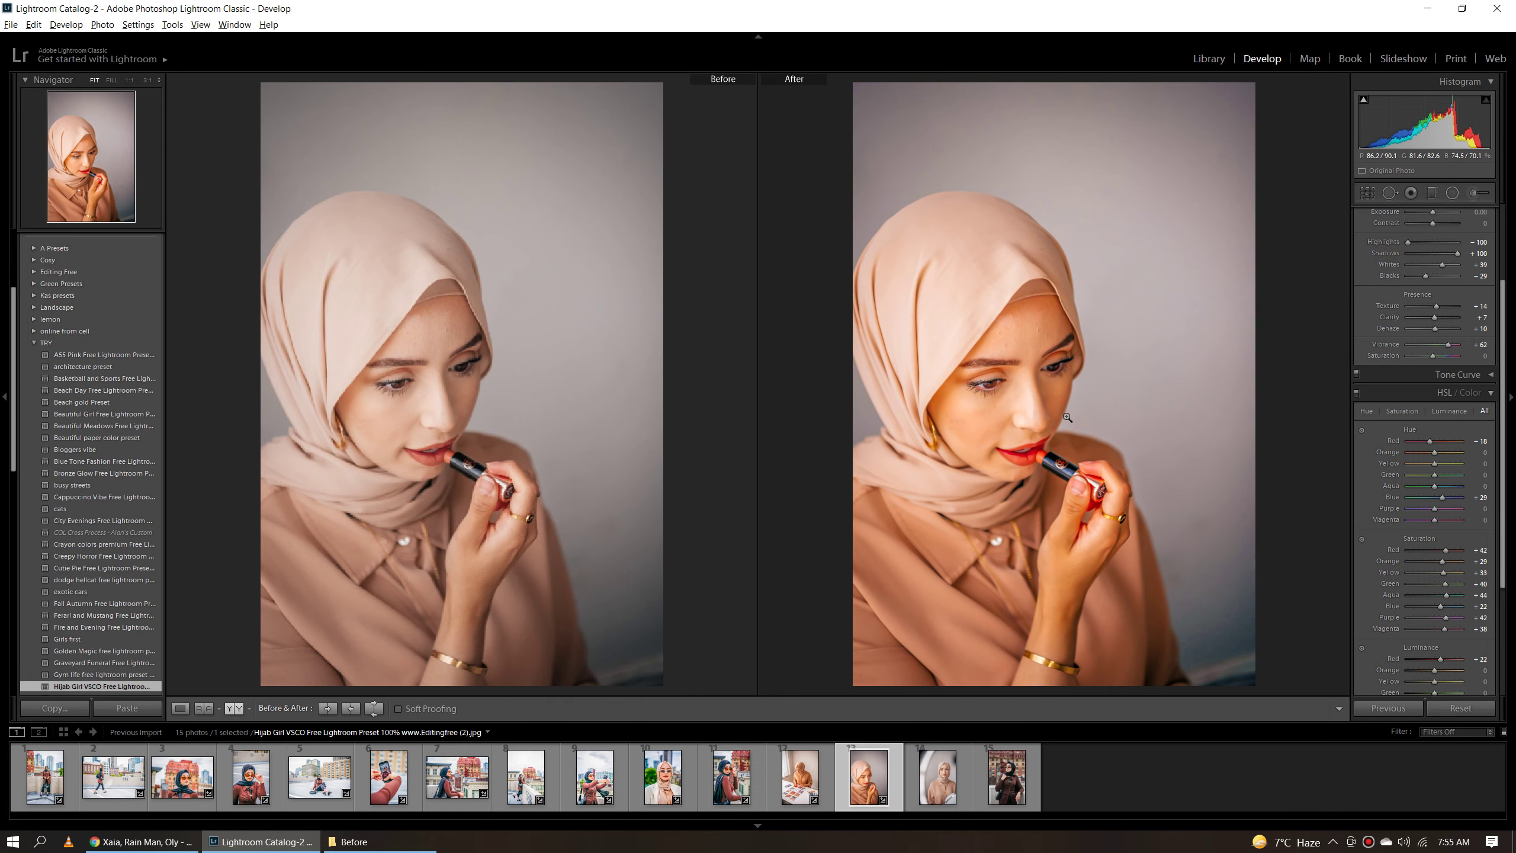
{"action": "key", "text": "y"}
Step: Examine her face at full size in the single edited view
{"action": "left_click", "coordinate": [1014, 396]}
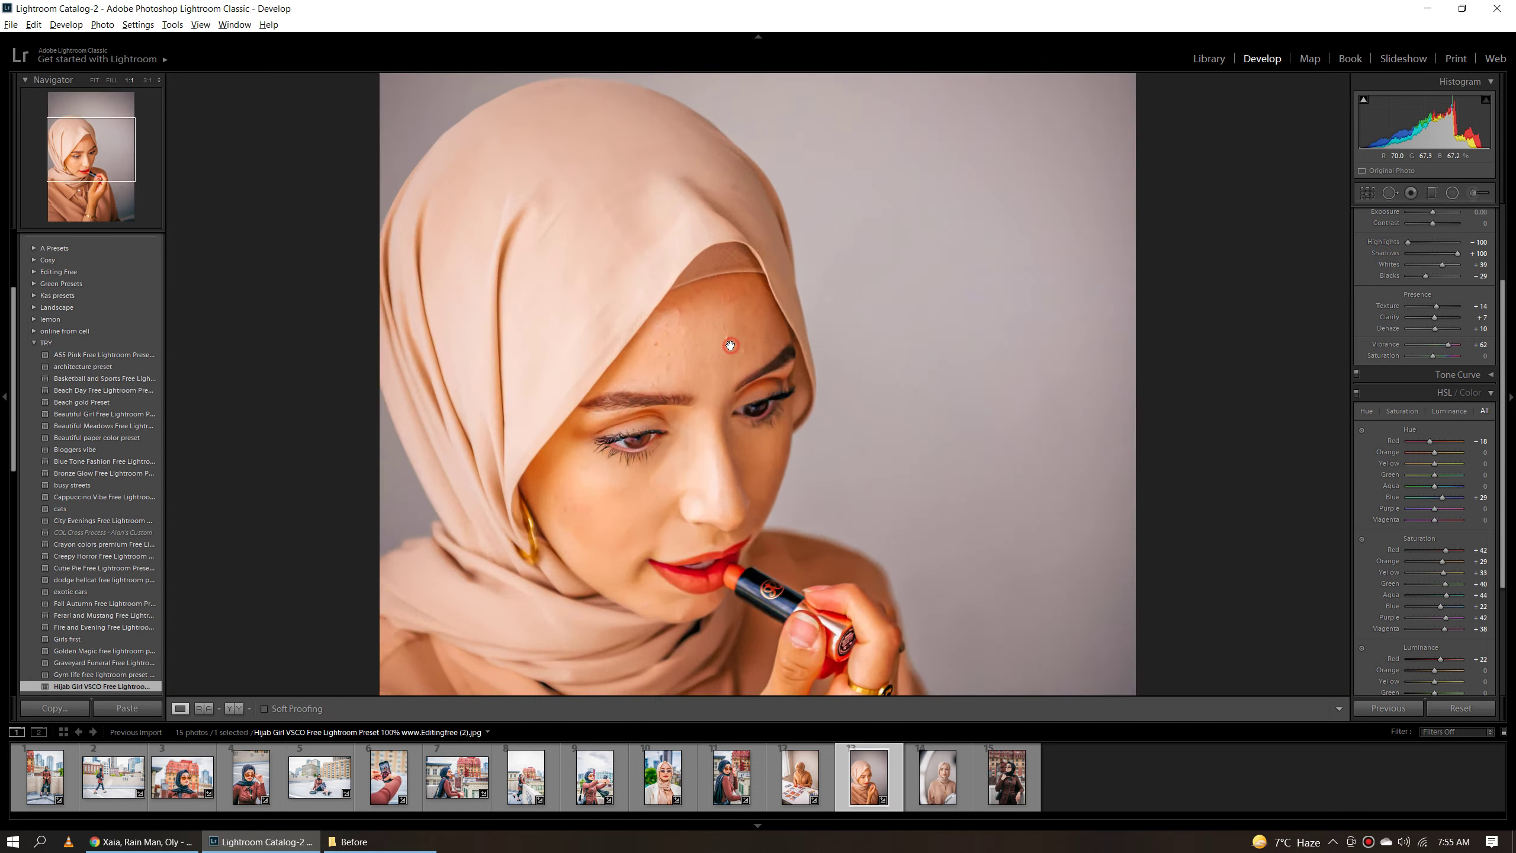
{"action": "left_click_drag", "start_coordinate": [803, 541], "coordinate": [805, 327]}
{"action": "scroll", "coordinate": [805, 327], "scroll_direction": "down", "scroll_amount": 1}
{"action": "scroll", "coordinate": [802, 341], "scroll_direction": "down", "scroll_amount": 3}
{"action": "scroll", "coordinate": [799, 358], "scroll_direction": "down", "scroll_amount": 1}
{"action": "scroll", "coordinate": [795, 371], "scroll_direction": "down", "scroll_amount": 3}
{"action": "scroll", "coordinate": [795, 371], "scroll_direction": "down", "scroll_amount": 2}
Step: Compare the close-up with the original in Before/After, then open the ring-light portrait
{"action": "key", "text": "y"}
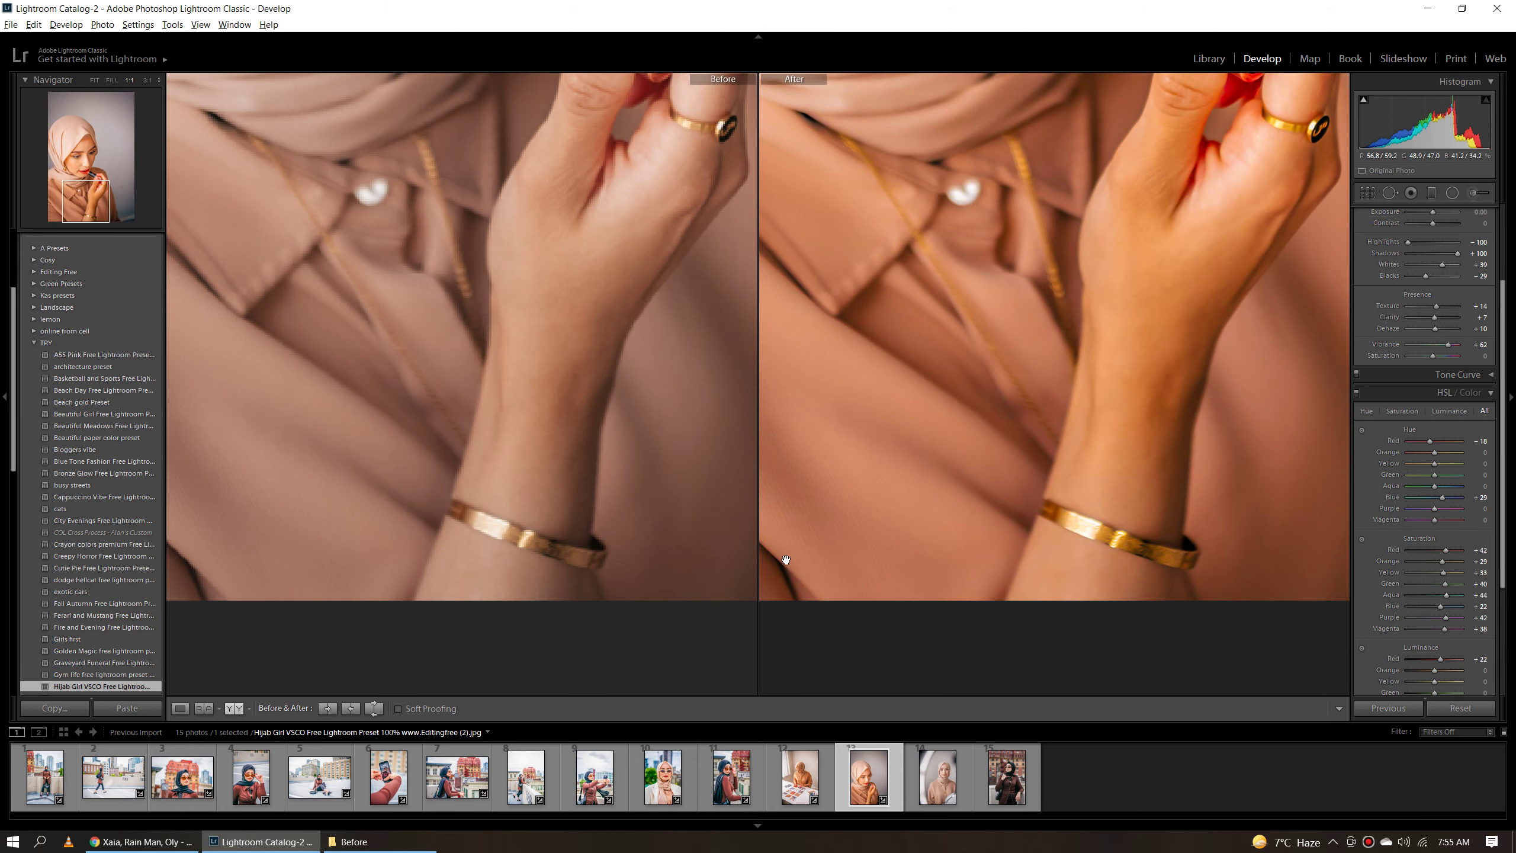
{"action": "scroll", "coordinate": [871, 538], "scroll_direction": "up", "scroll_amount": 5}
{"action": "scroll", "coordinate": [870, 560], "scroll_direction": "up", "scroll_amount": 3}
{"action": "scroll", "coordinate": [890, 550], "scroll_direction": "up", "scroll_amount": 1}
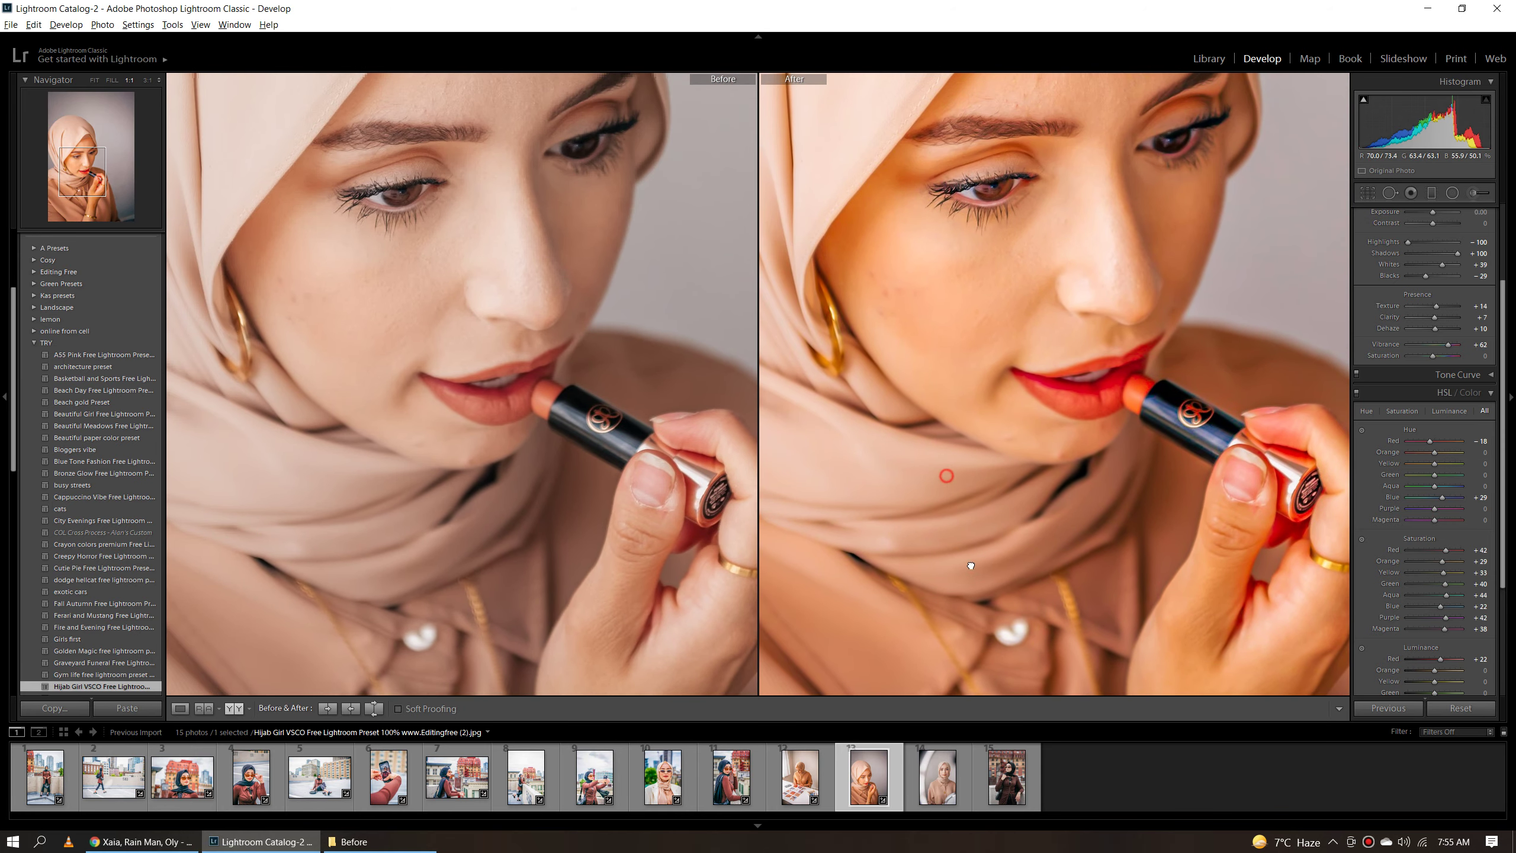
{"action": "scroll", "coordinate": [907, 541], "scroll_direction": "up", "scroll_amount": 2}
{"action": "scroll", "coordinate": [932, 526], "scroll_direction": "up", "scroll_amount": 1}
{"action": "left_click", "coordinate": [931, 525]}
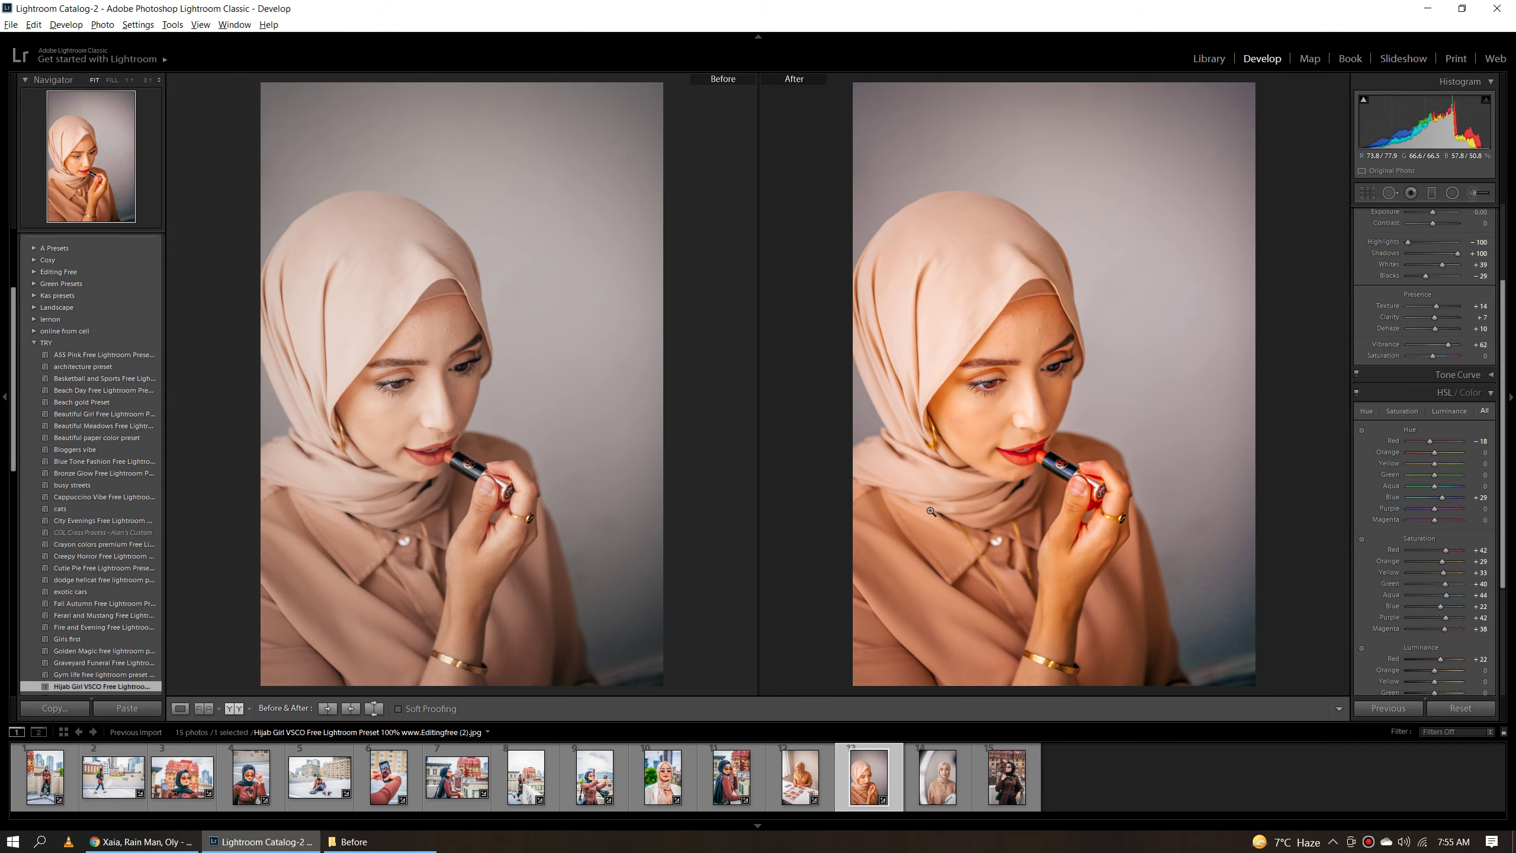
{"action": "key", "text": "y"}
{"action": "left_click", "coordinate": [950, 774]}
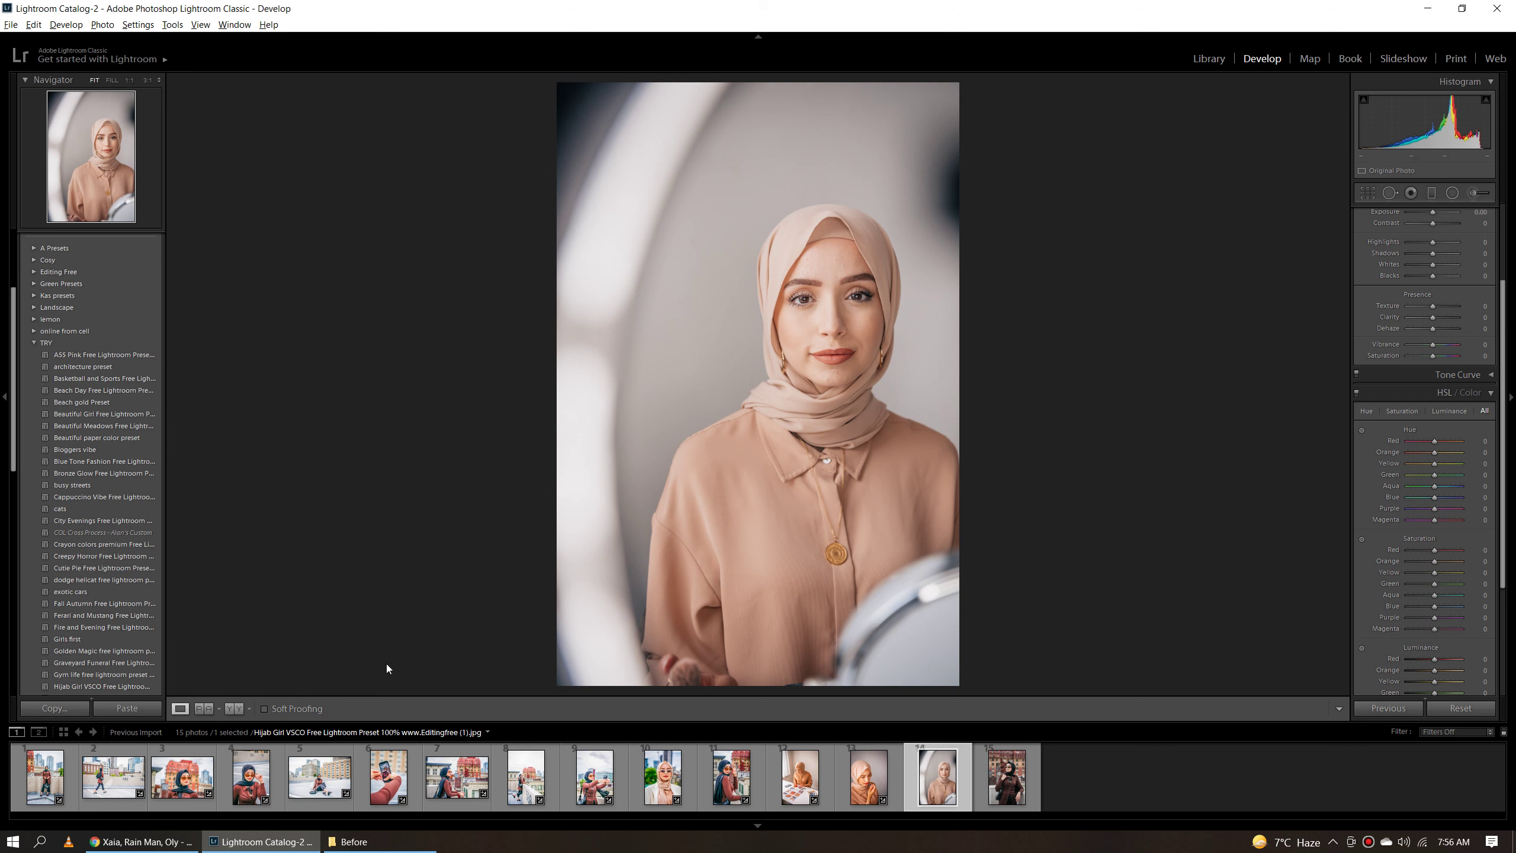
Step: Apply Hijab Girl VSCO to the ring-light portrait, inspect it at 1:1, then compare Before/After at Fit
{"action": "left_click", "coordinate": [113, 686]}
{"action": "left_click", "coordinate": [892, 474]}
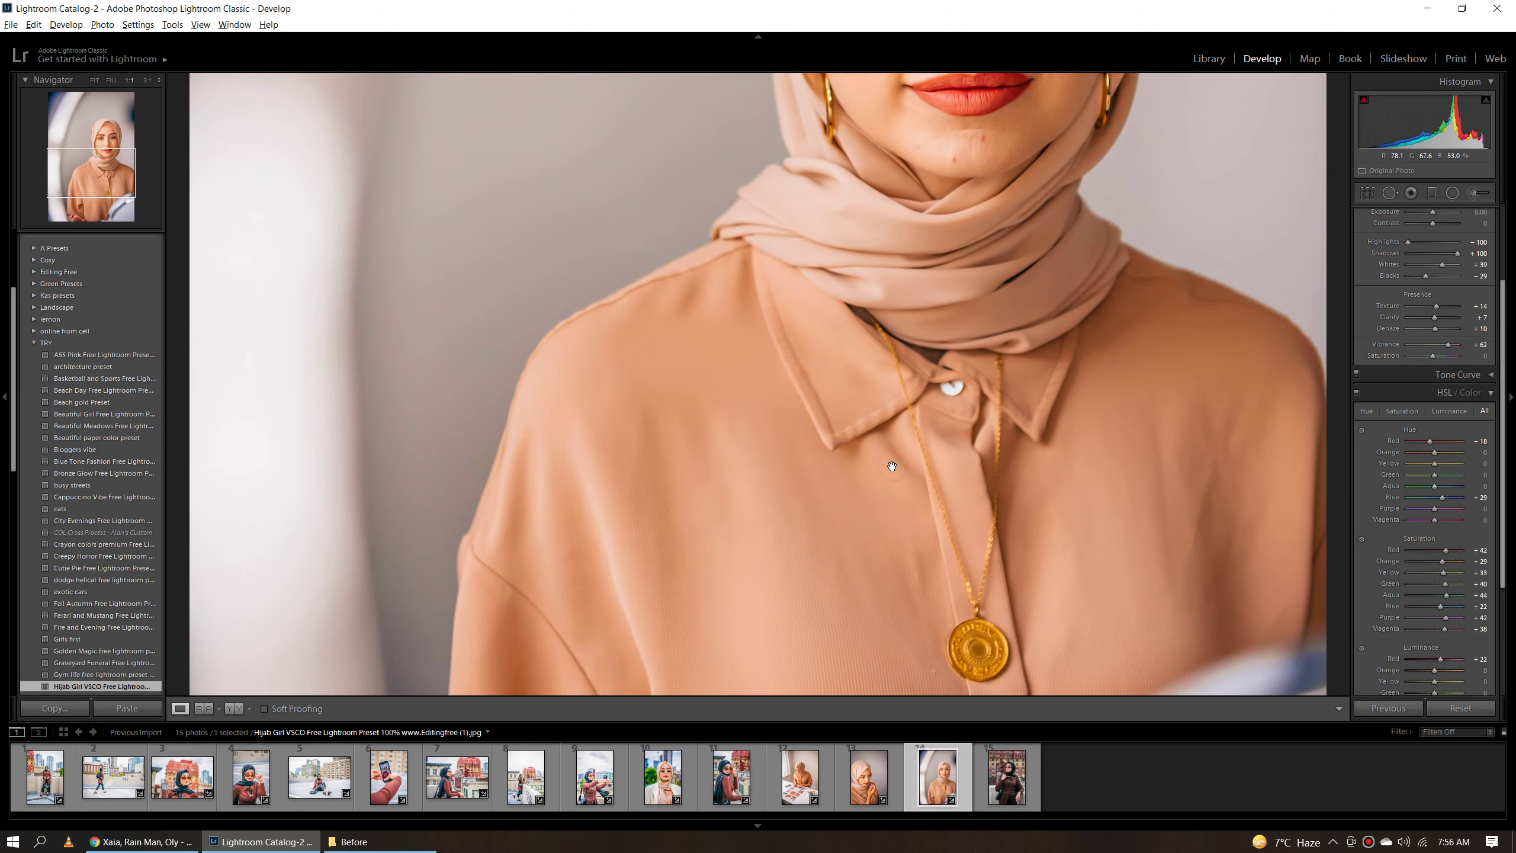
{"action": "mouse_move", "coordinate": [1024, 577]}
{"action": "left_mouse_down"}
{"action": "mouse_move", "coordinate": [1054, 361]}
{"action": "mouse_move", "coordinate": [1056, 604]}
{"action": "left_mouse_up"}
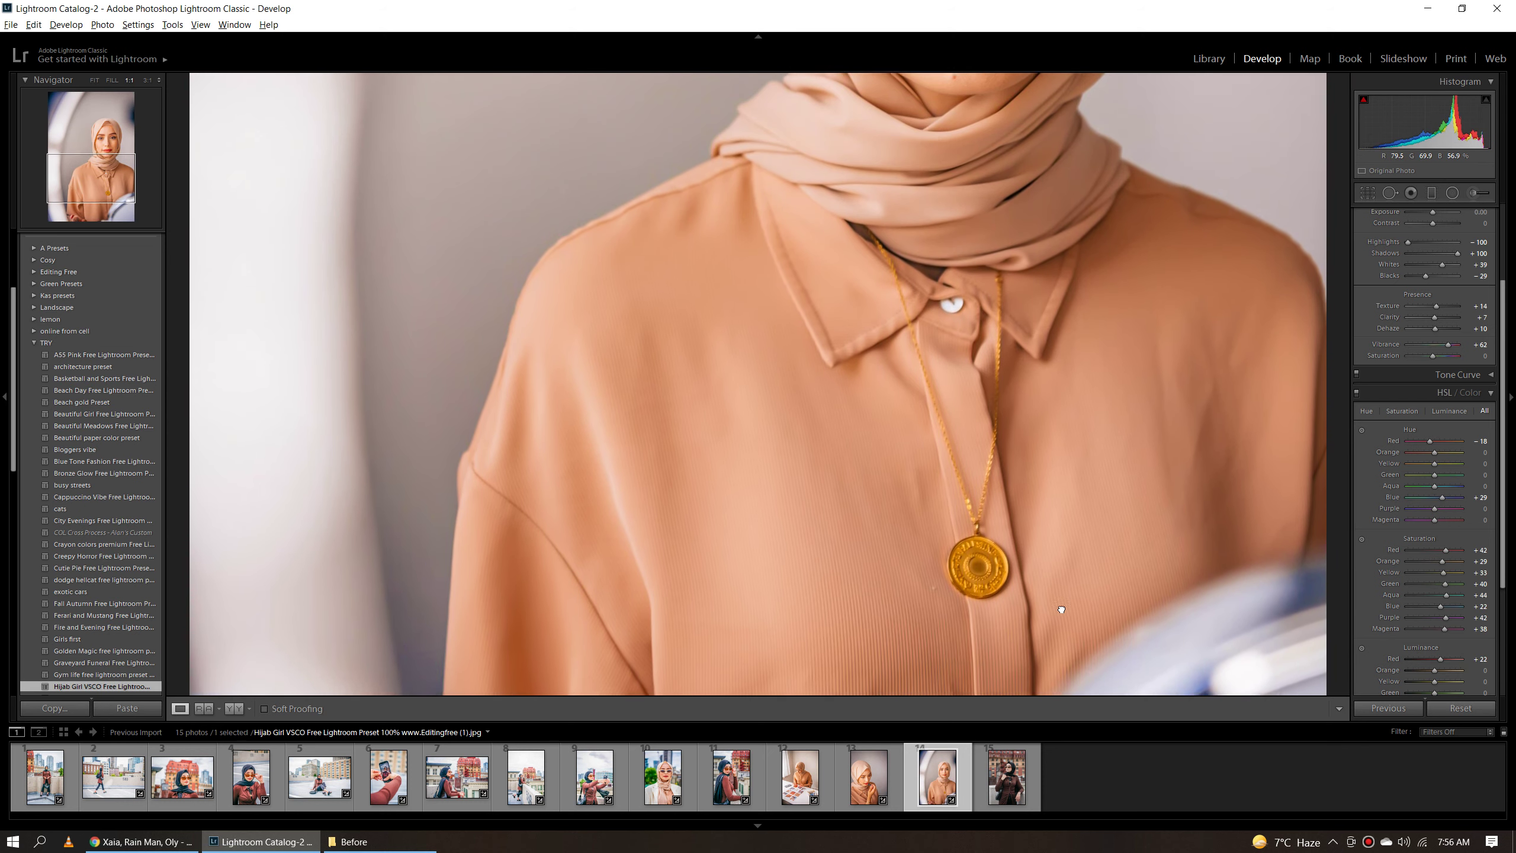
{"action": "left_click_drag", "start_coordinate": [1020, 388], "coordinate": [1015, 746]}
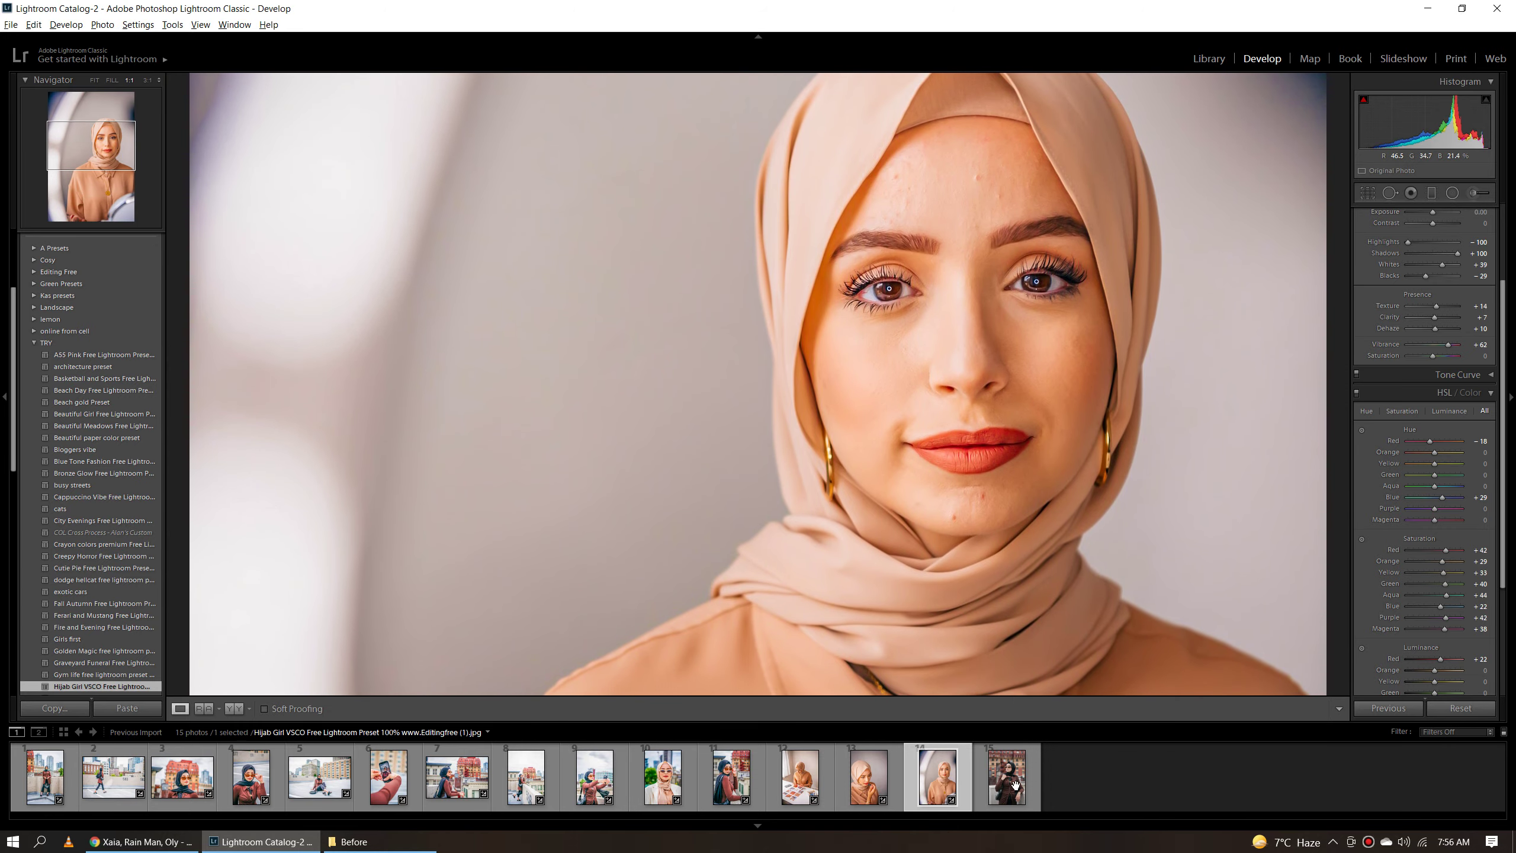
{"action": "mouse_move", "coordinate": [1014, 78]}
{"action": "left_mouse_down"}
{"action": "mouse_move", "coordinate": [1013, 355]}
{"action": "mouse_move", "coordinate": [991, 525]}
{"action": "mouse_move", "coordinate": [1072, 355]}
{"action": "mouse_move", "coordinate": [1177, 229]}
{"action": "left_mouse_up"}
{"action": "key", "text": "y"}
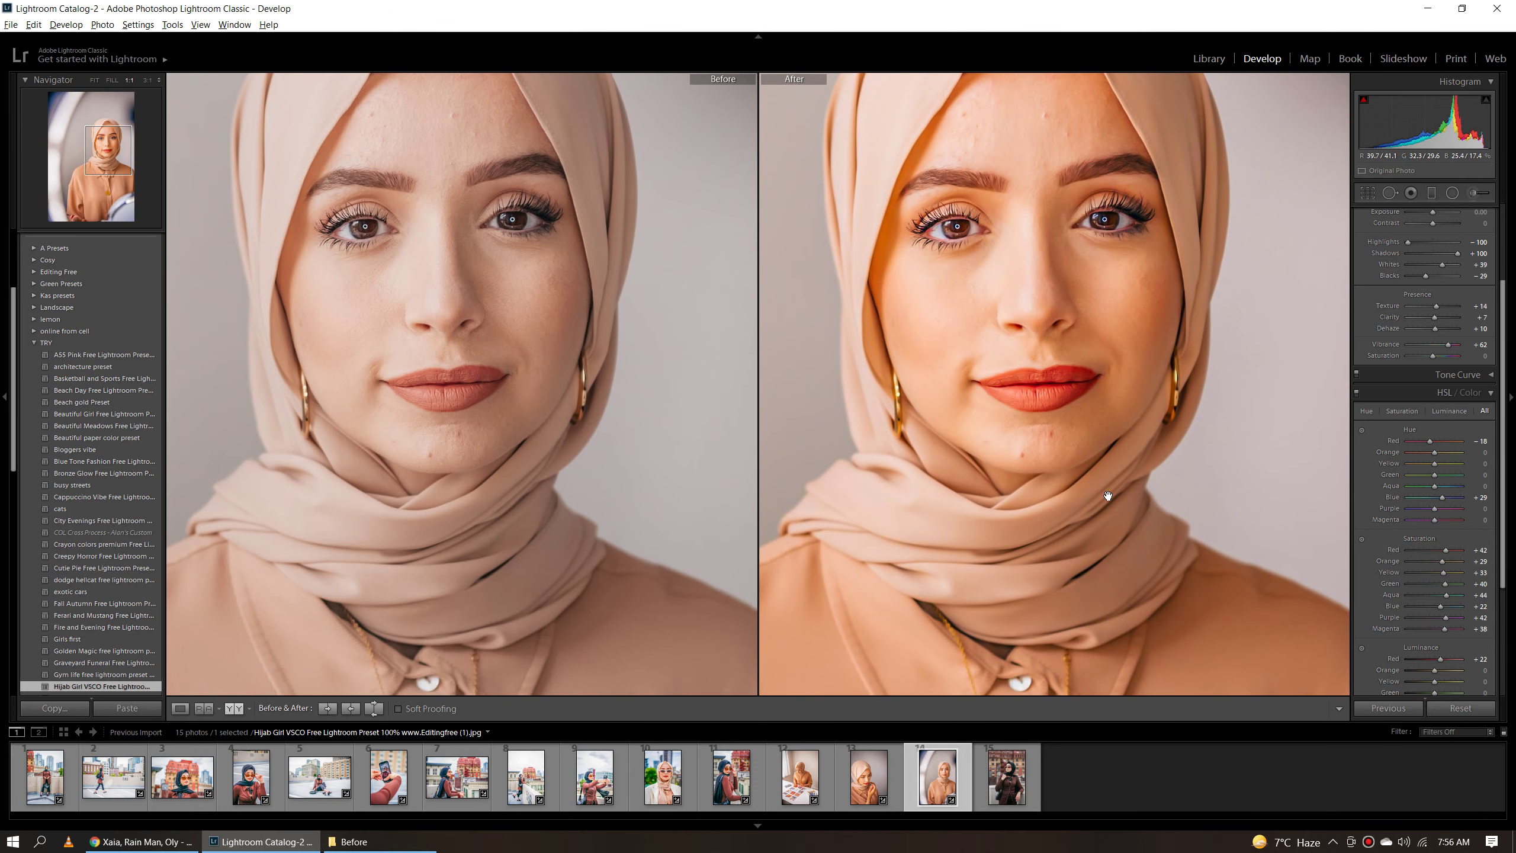
{"action": "left_click", "coordinate": [1110, 496]}
Step: Apply the Hijab Girl VSCO preset to the sunglasses street photo and view it at 1:1
{"action": "key", "text": "y"}
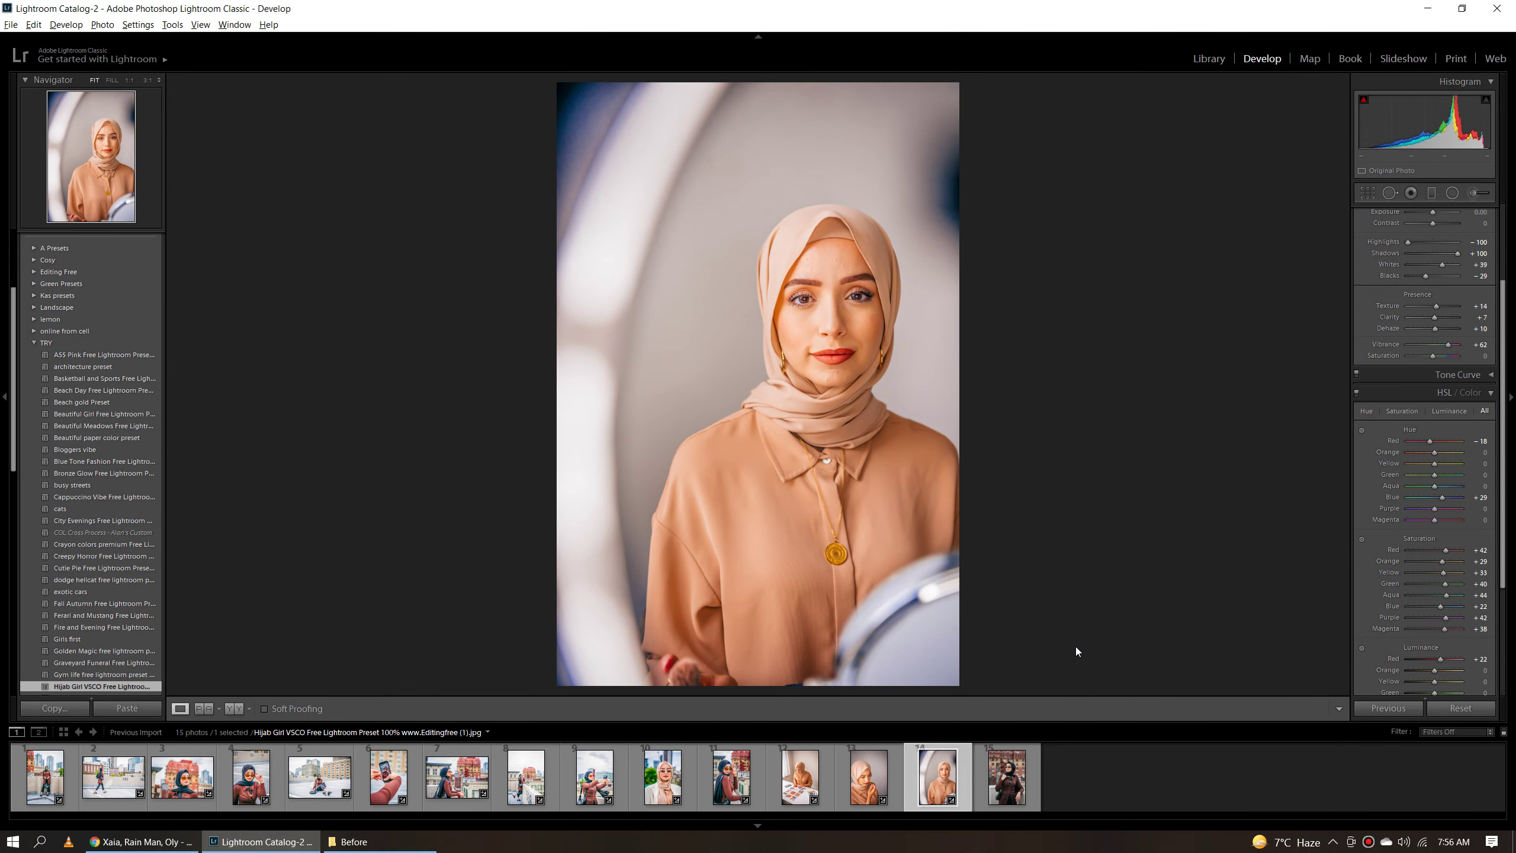
{"action": "left_click", "coordinate": [981, 782]}
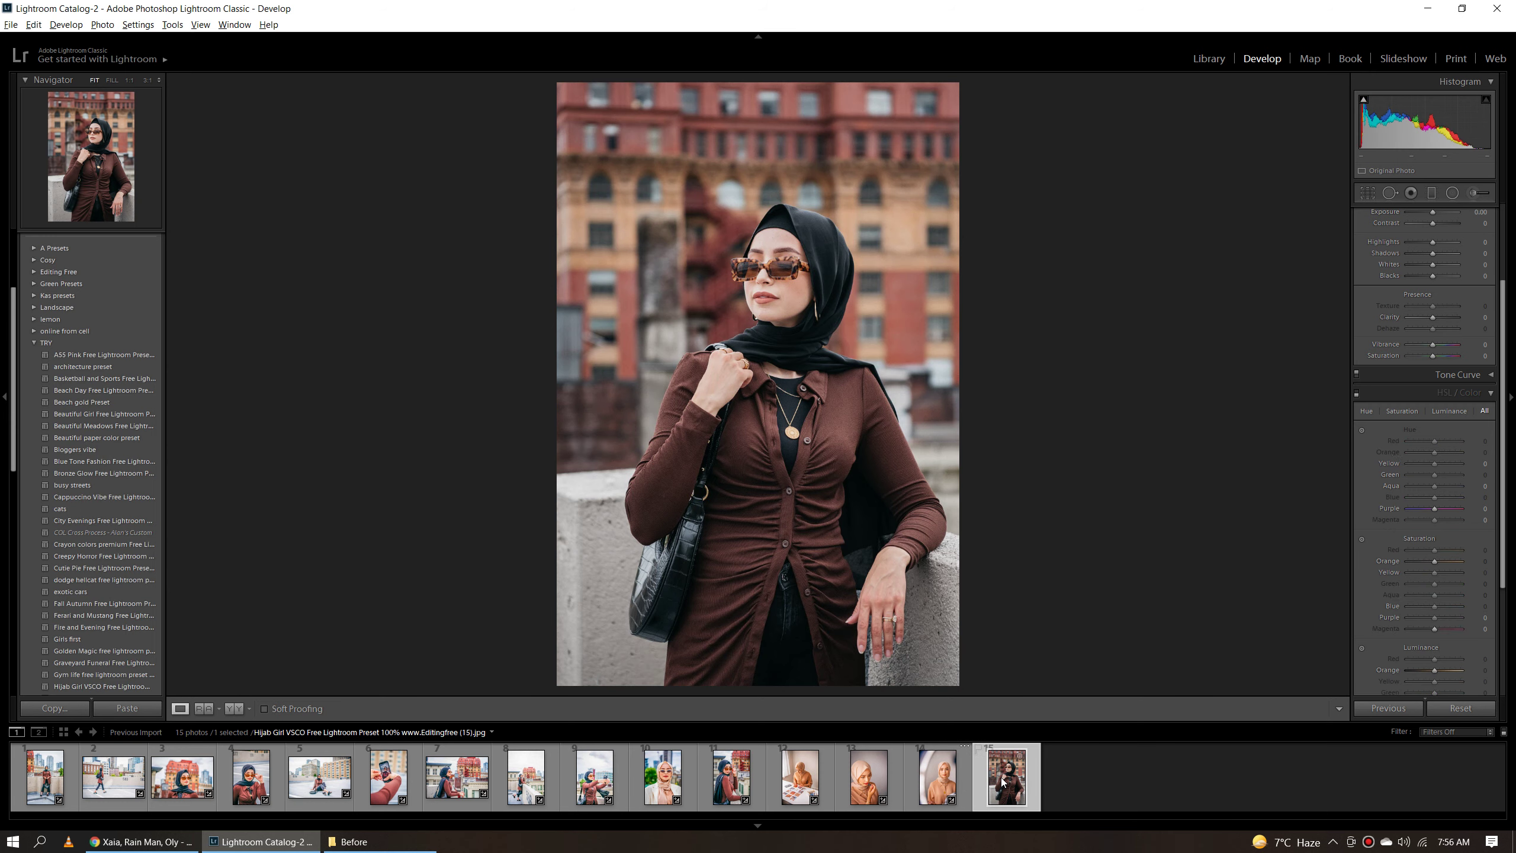
{"action": "left_click", "coordinate": [102, 686]}
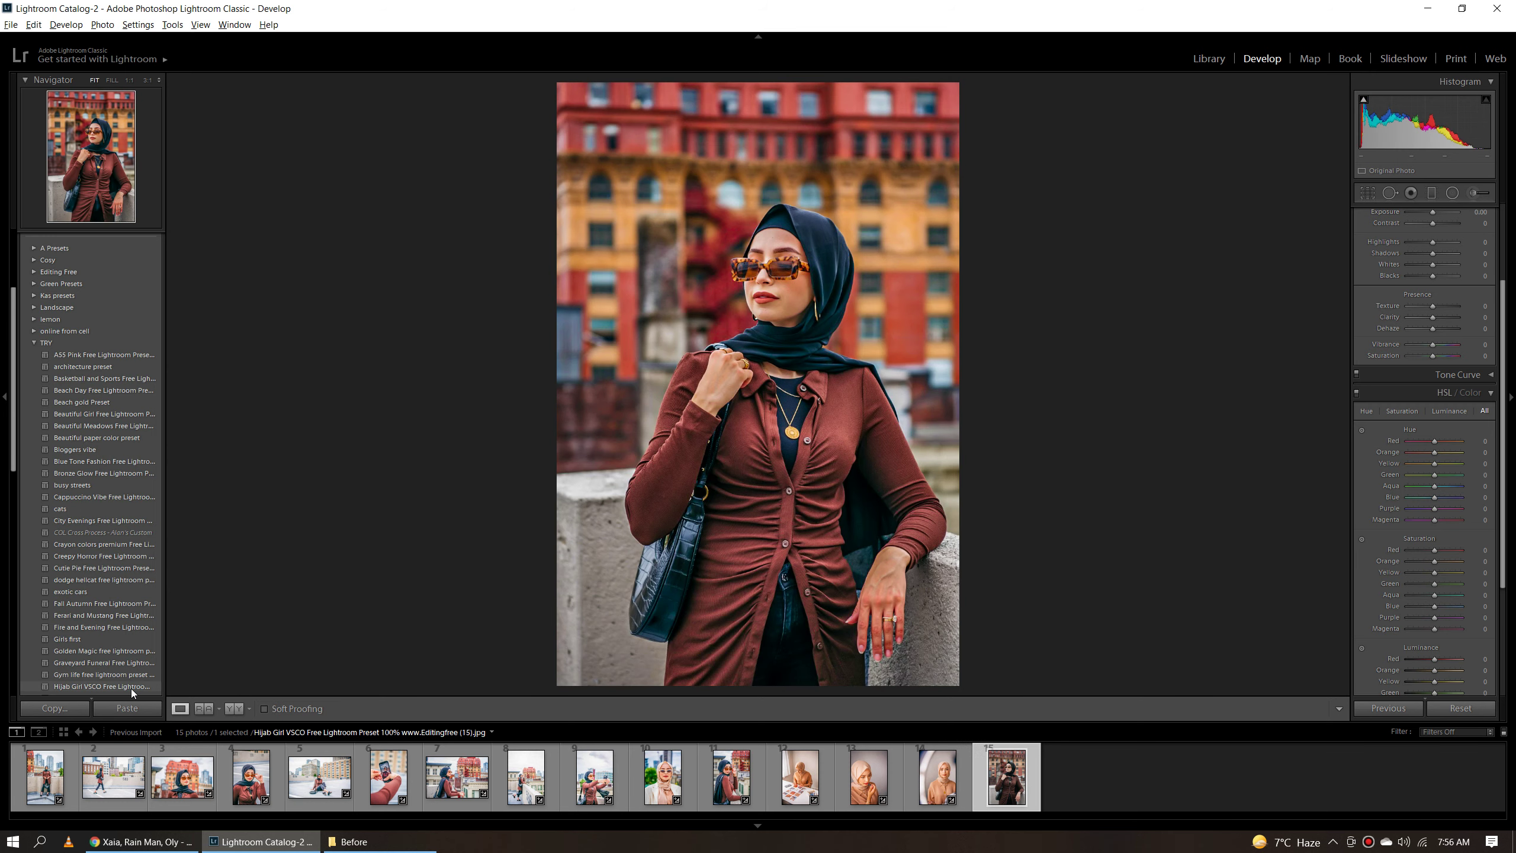
{"action": "left_click", "coordinate": [670, 412]}
Step: Check the street photo in Before/After, then return to the ring-light portrait's face
{"action": "key", "text": "y"}
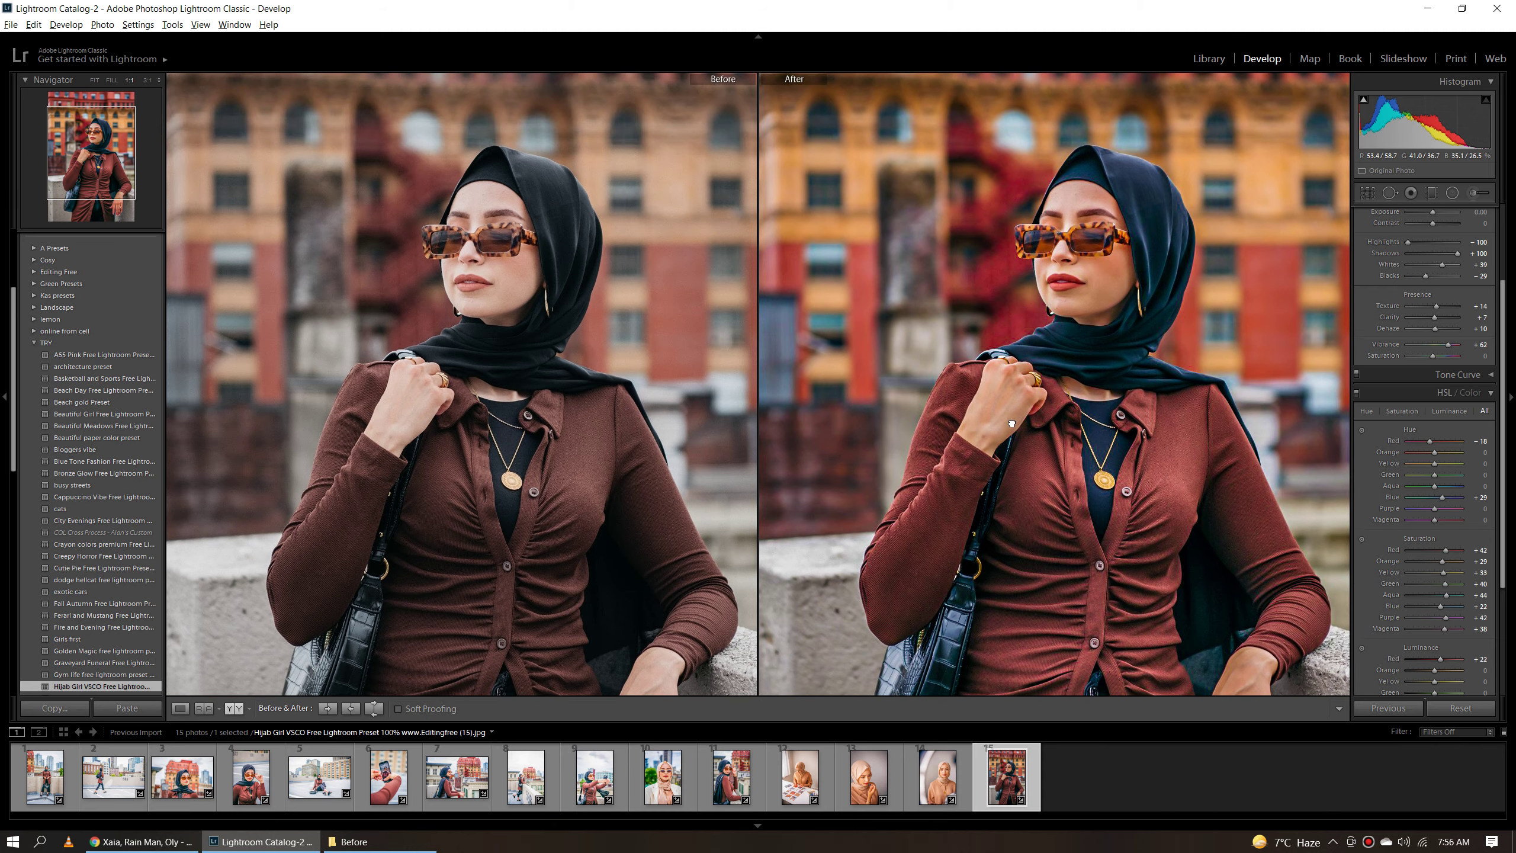
{"action": "mouse_move", "coordinate": [1011, 423]}
{"action": "left_mouse_down"}
{"action": "mouse_move", "coordinate": [1028, 274]}
{"action": "mouse_move", "coordinate": [1048, 459]}
{"action": "left_mouse_up"}
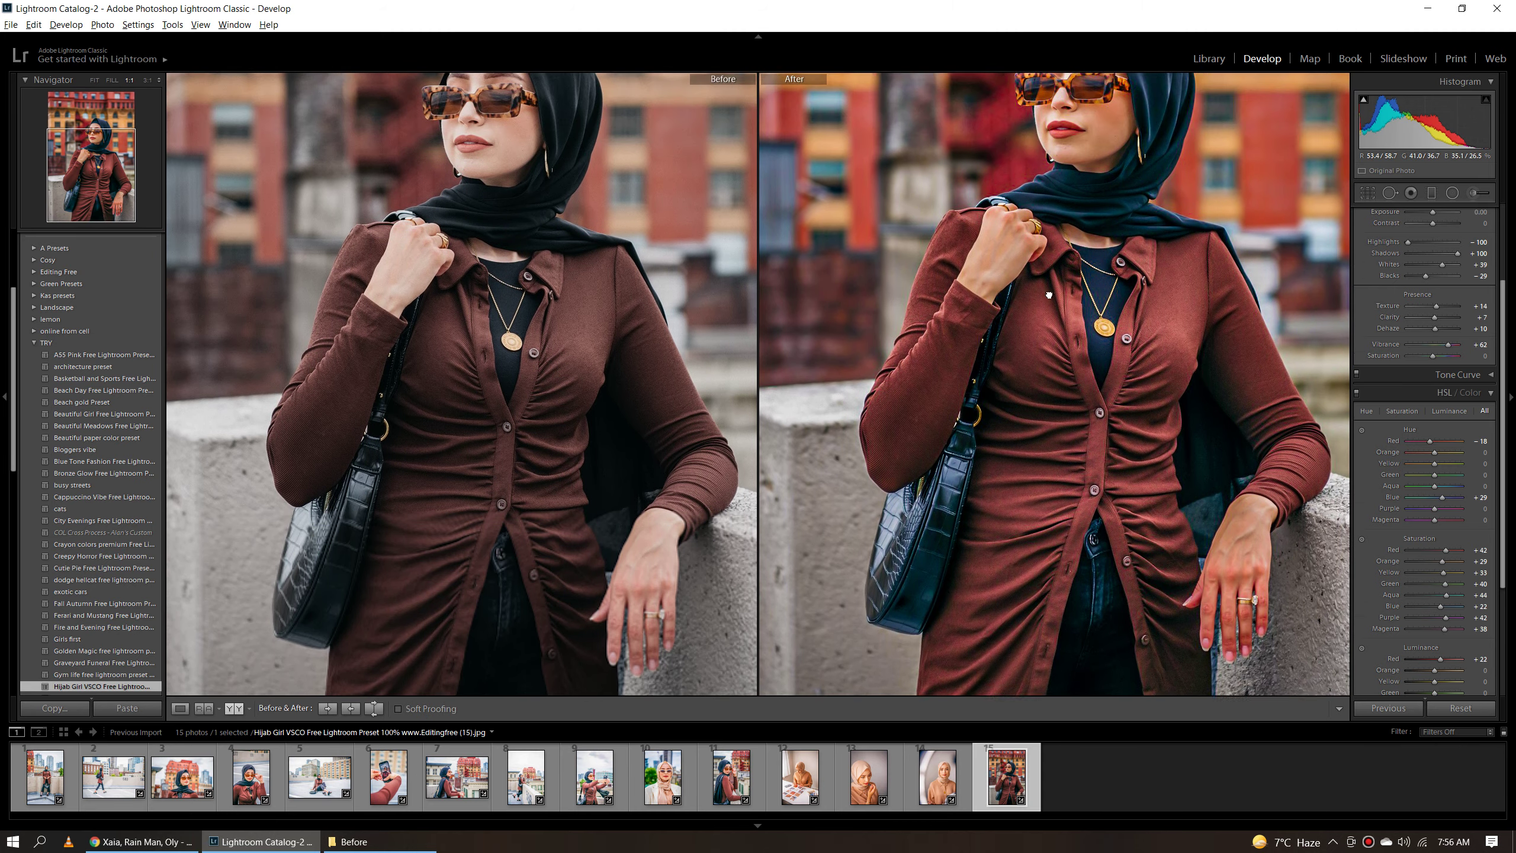
{"action": "key", "text": "y"}
{"action": "key", "text": "Left"}
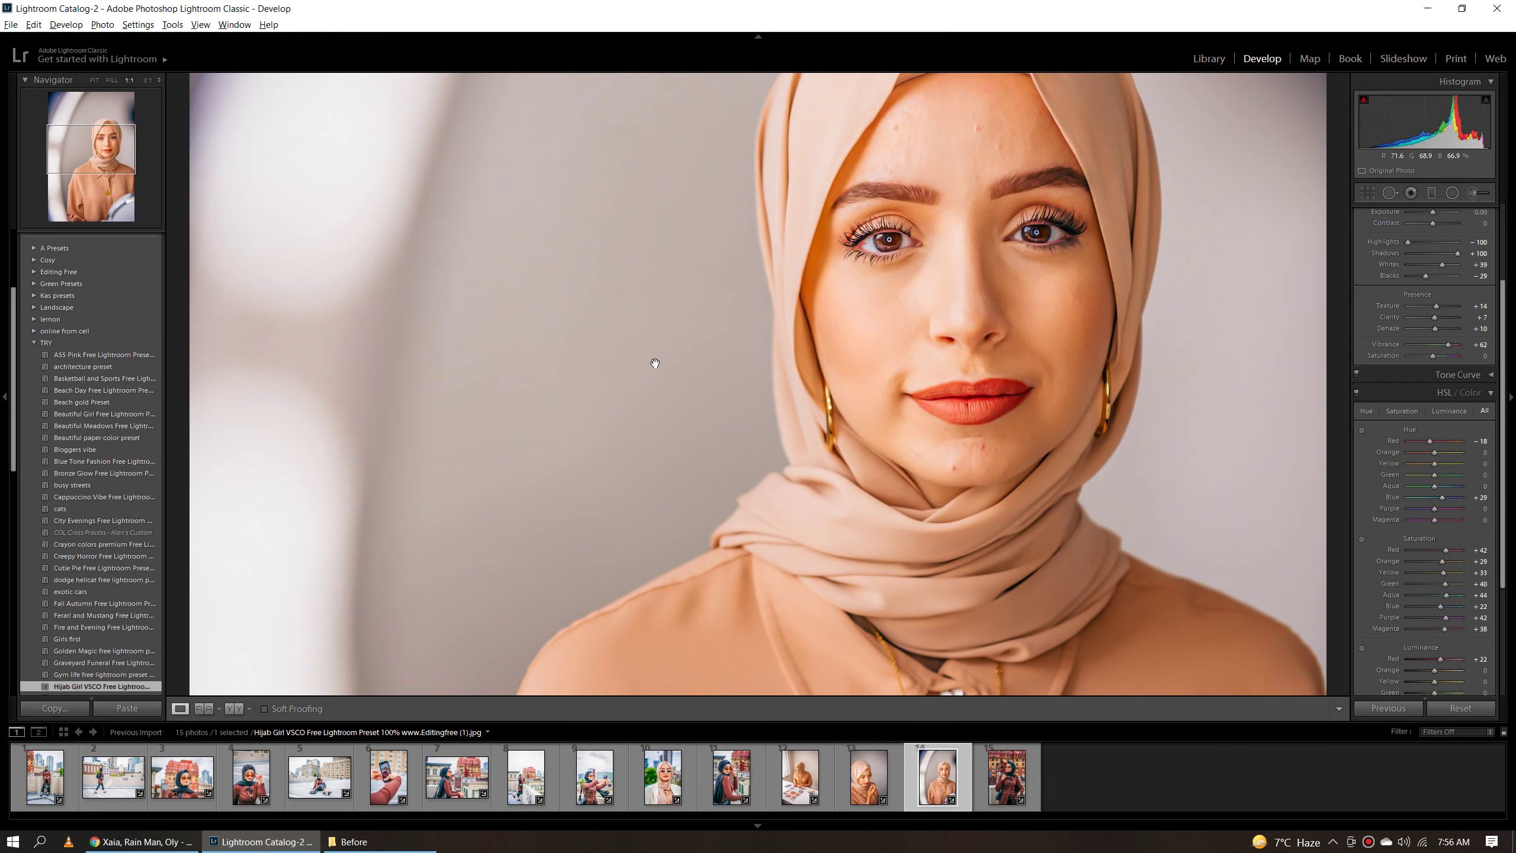
{"action": "left_click_drag", "start_coordinate": [694, 336], "coordinate": [677, 427]}
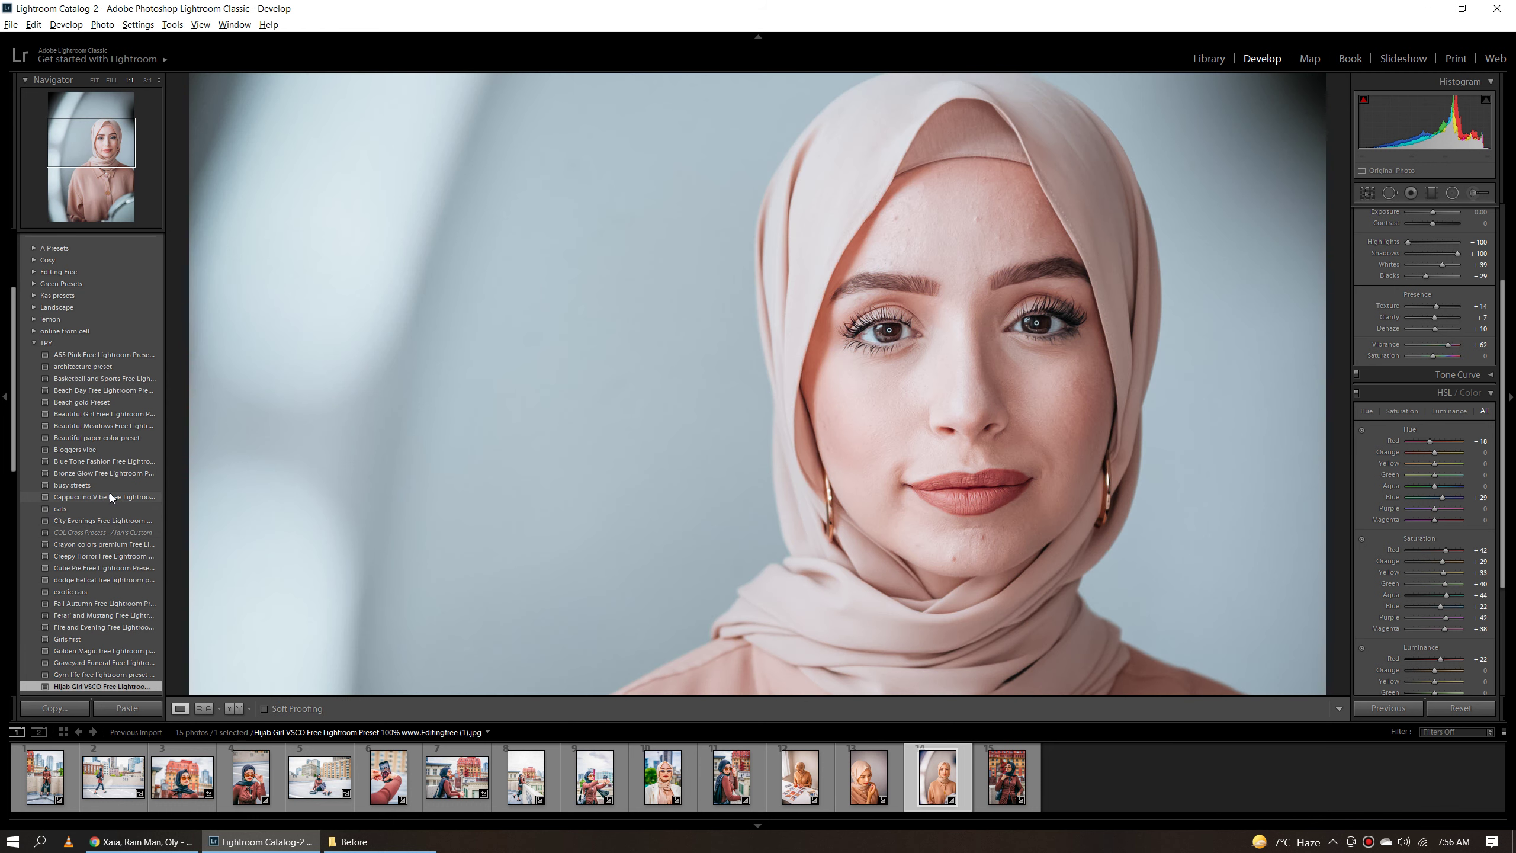
Step: Preview the Cappuccino Vibe preset on the ring-light portrait and inspect the face at 1:1
{"action": "left_click", "coordinate": [109, 495]}
{"action": "left_click", "coordinate": [954, 420]}
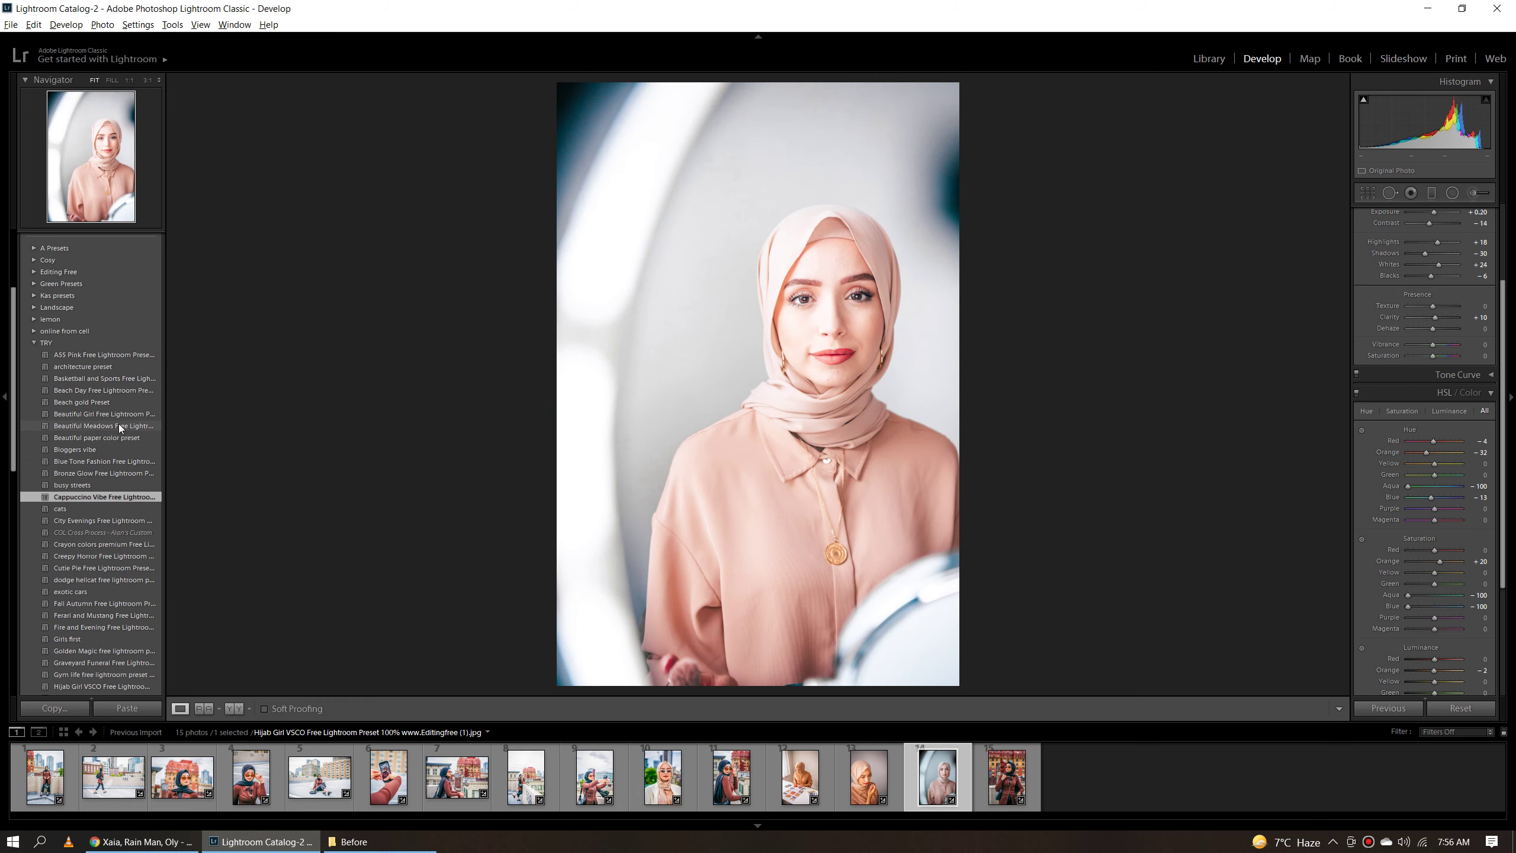
{"action": "left_click", "coordinate": [822, 400]}
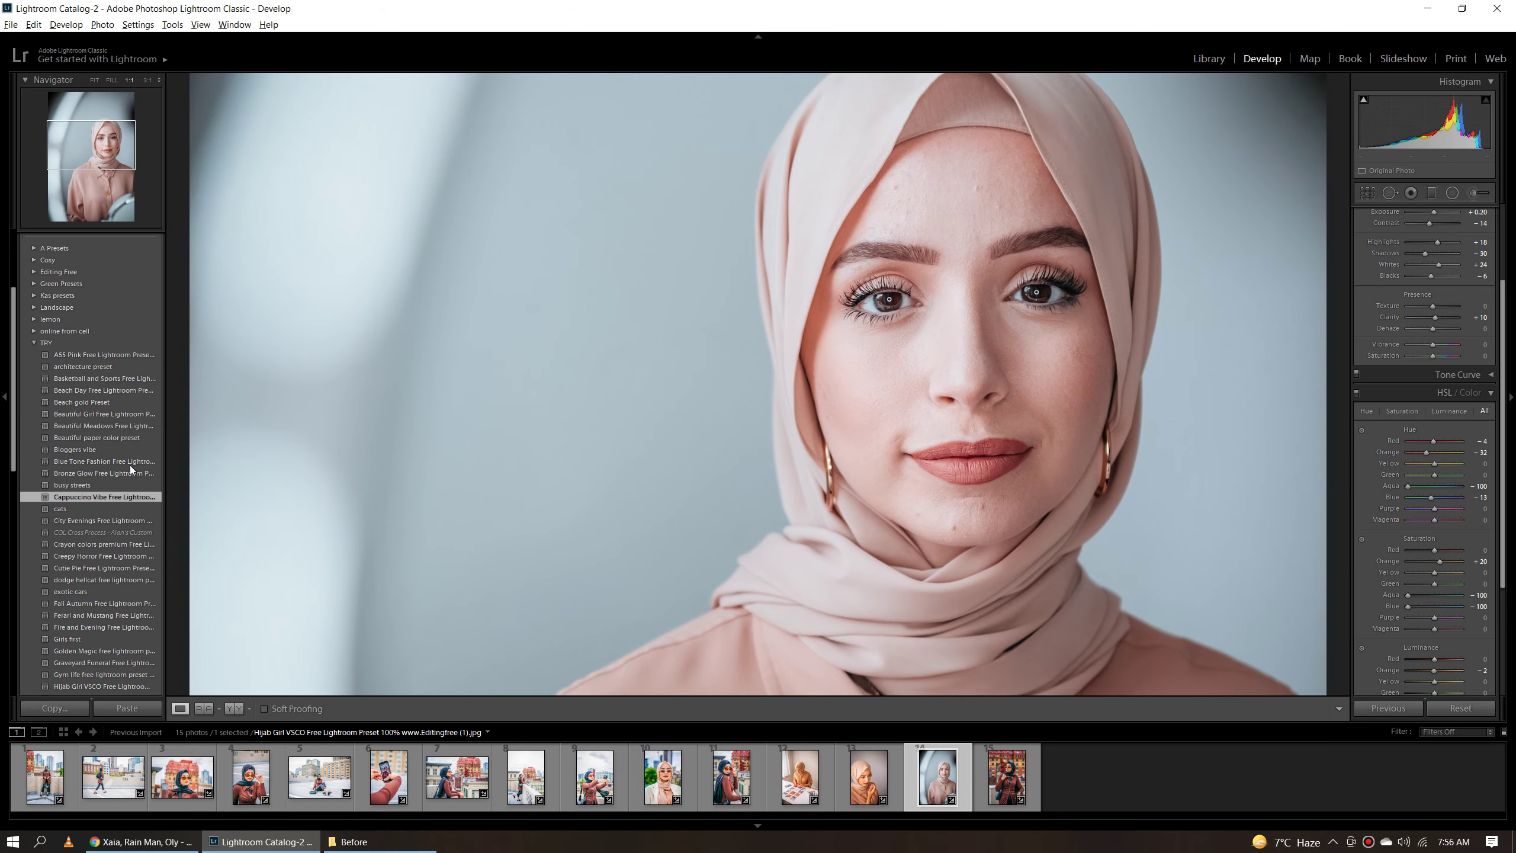
{"action": "key", "text": "z"}
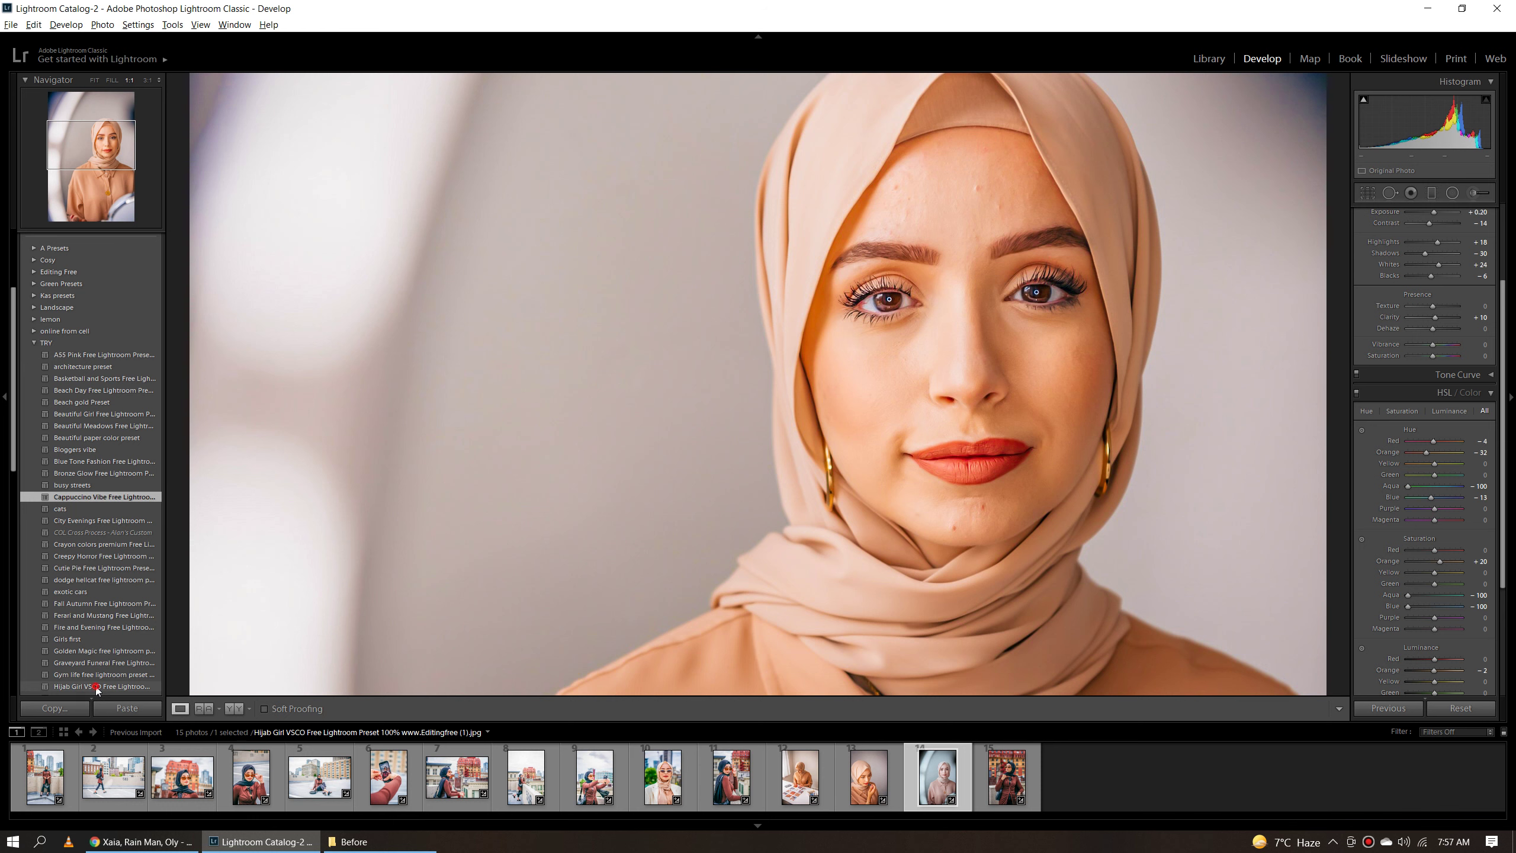
Step: Reapply Hijab Girl VSCO to the ring-light portrait at Fit, then open the white-sunglasses portrait
{"action": "left_click", "coordinate": [95, 686]}
{"action": "left_click", "coordinate": [768, 475]}
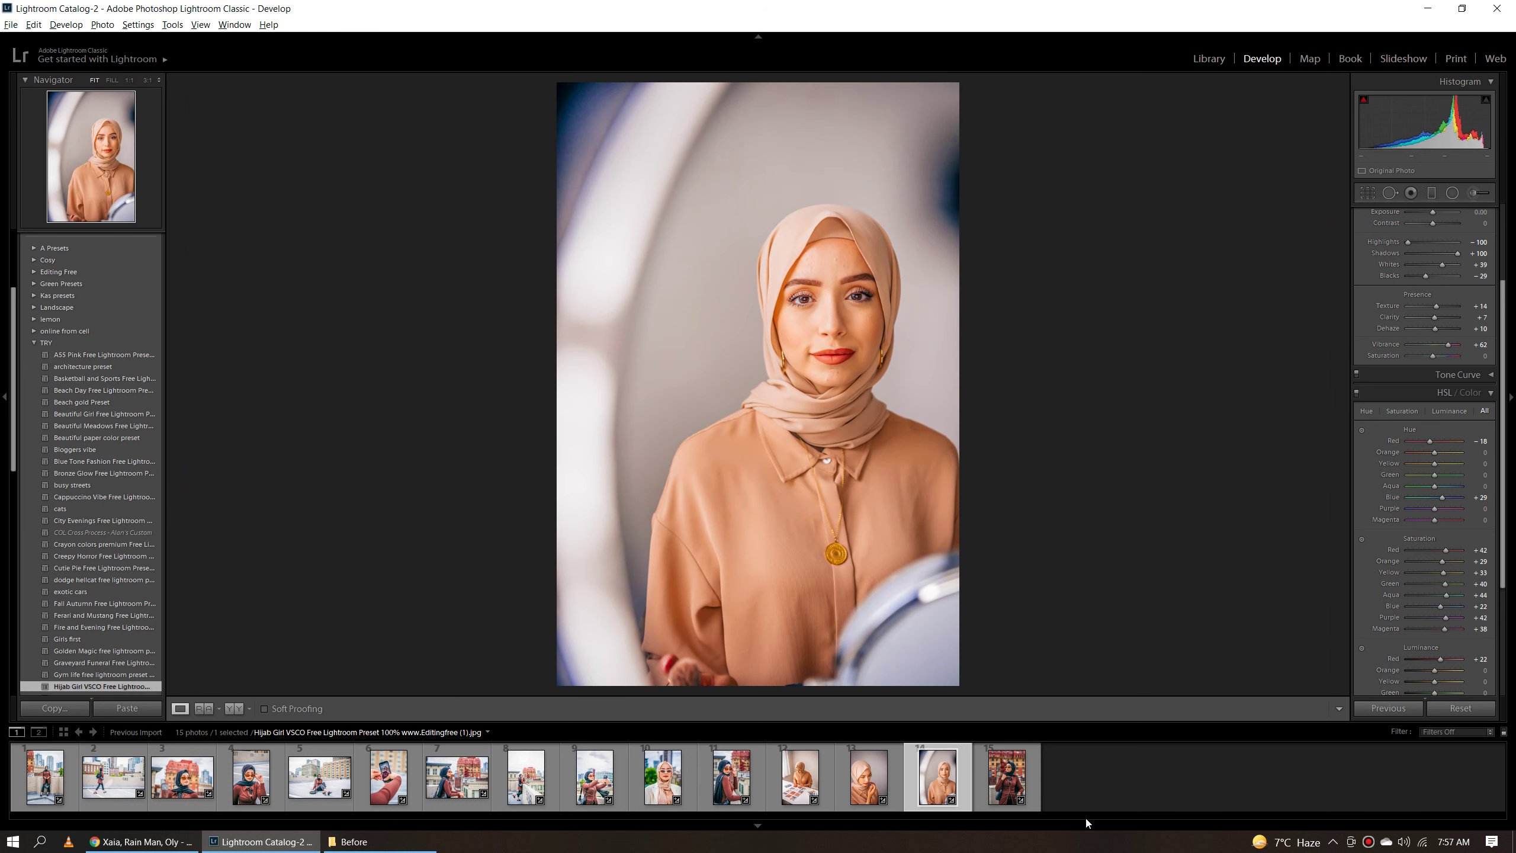
{"action": "left_click", "coordinate": [662, 796]}
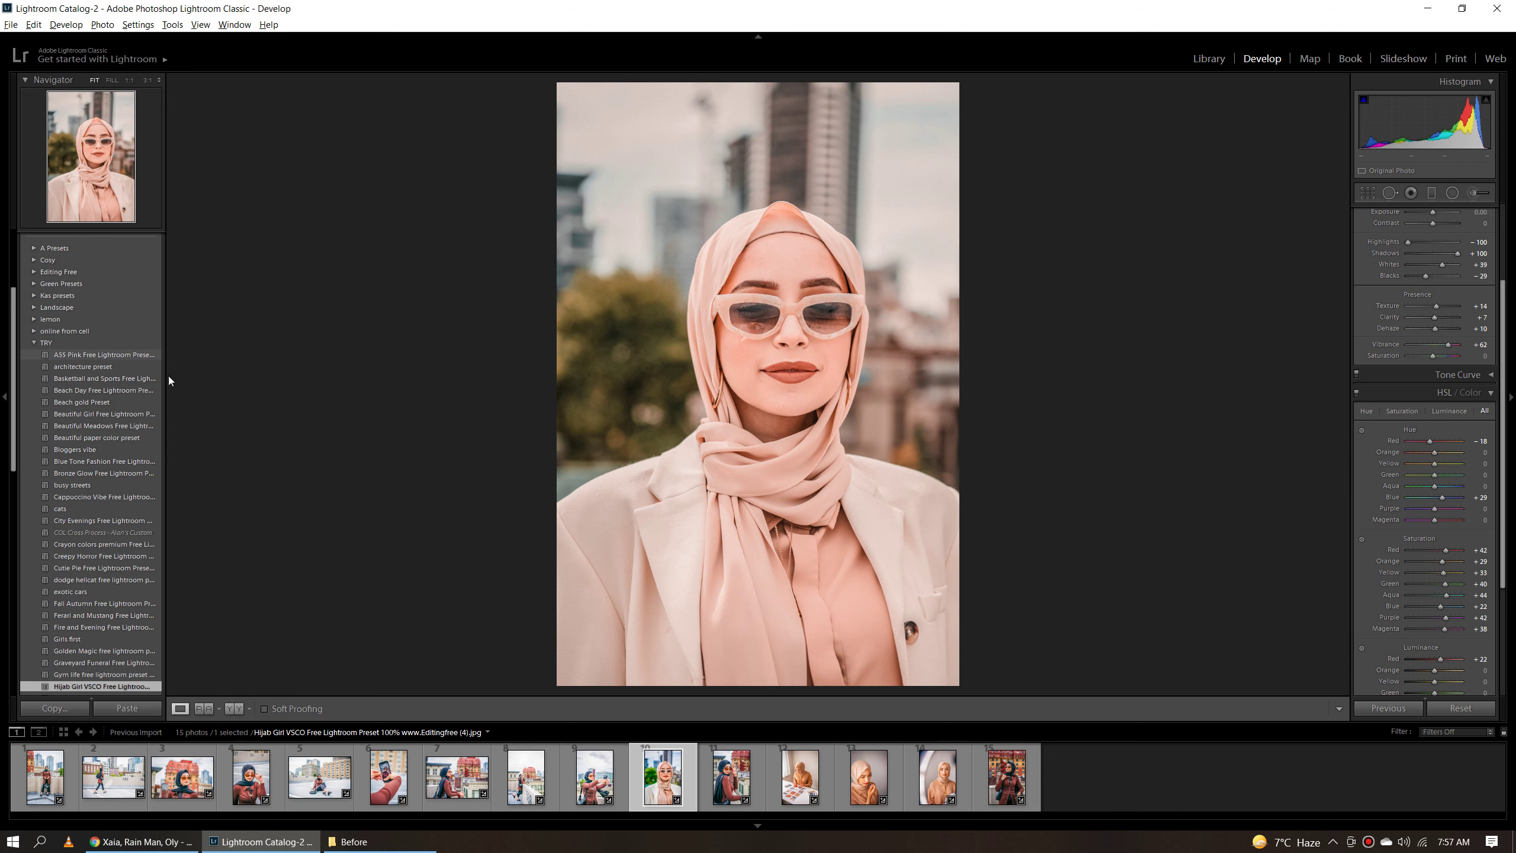
{"action": "key", "text": "y"}
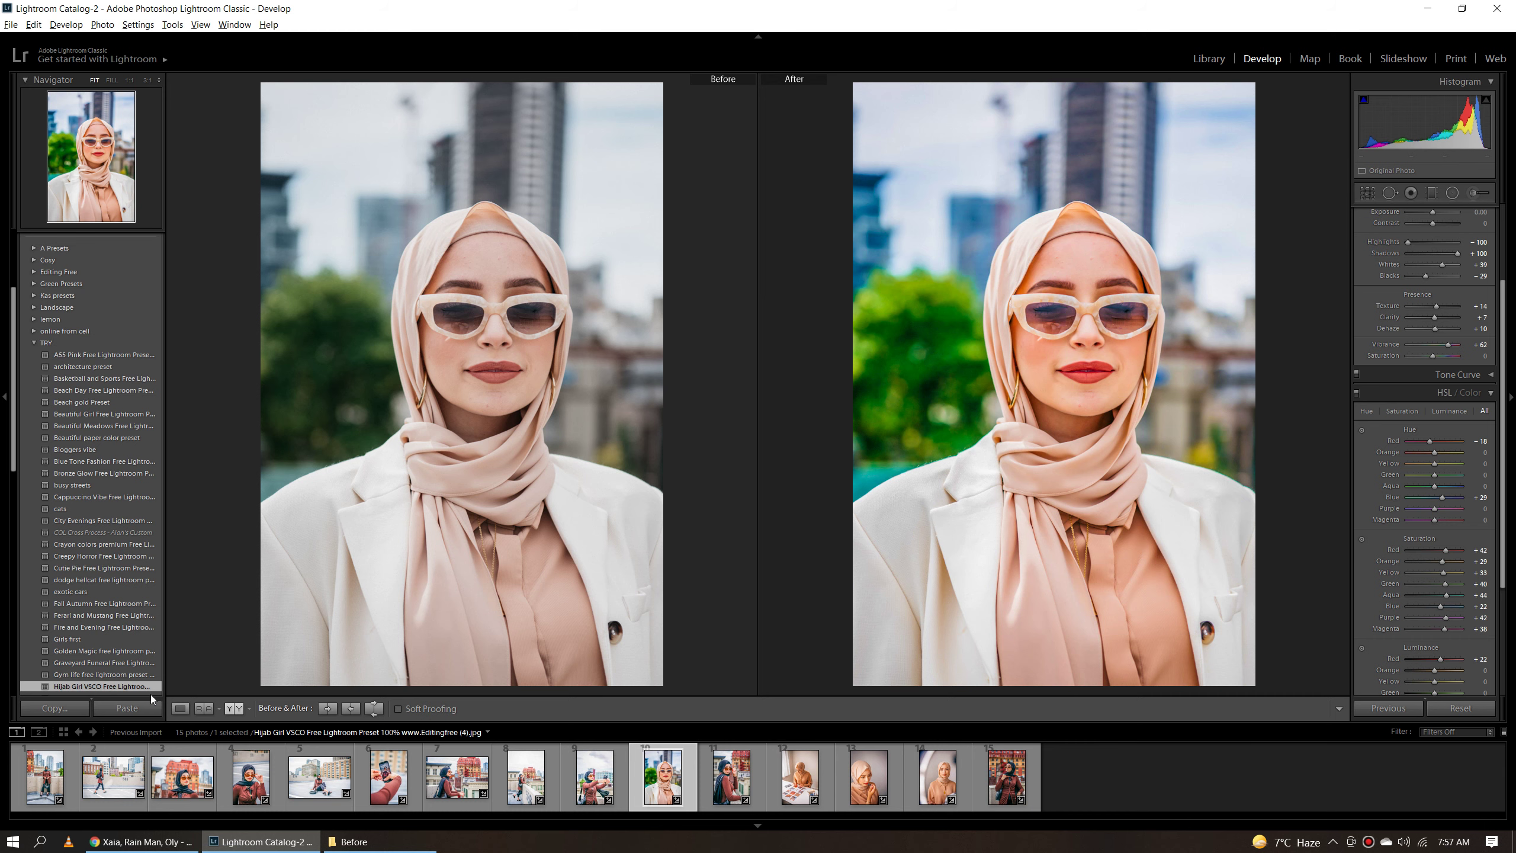
{"action": "key", "text": "y"}
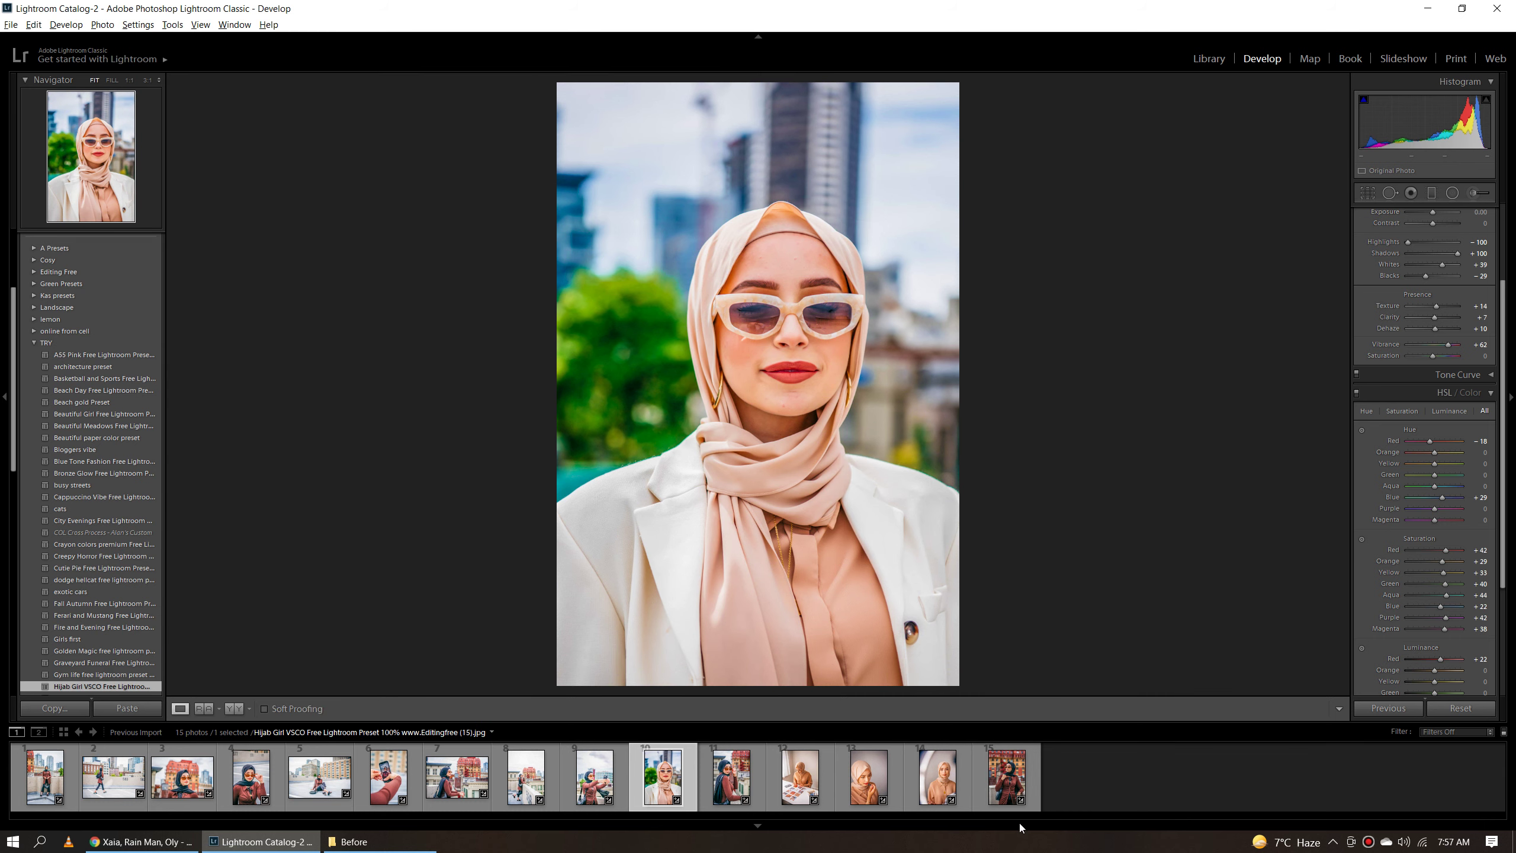
{"action": "mouse_move", "coordinate": [790, 413]}
{"action": "left_mouse_down"}
{"action": "mouse_move", "coordinate": [831, 487]}
{"action": "mouse_move", "coordinate": [841, 564]}
{"action": "left_mouse_up"}
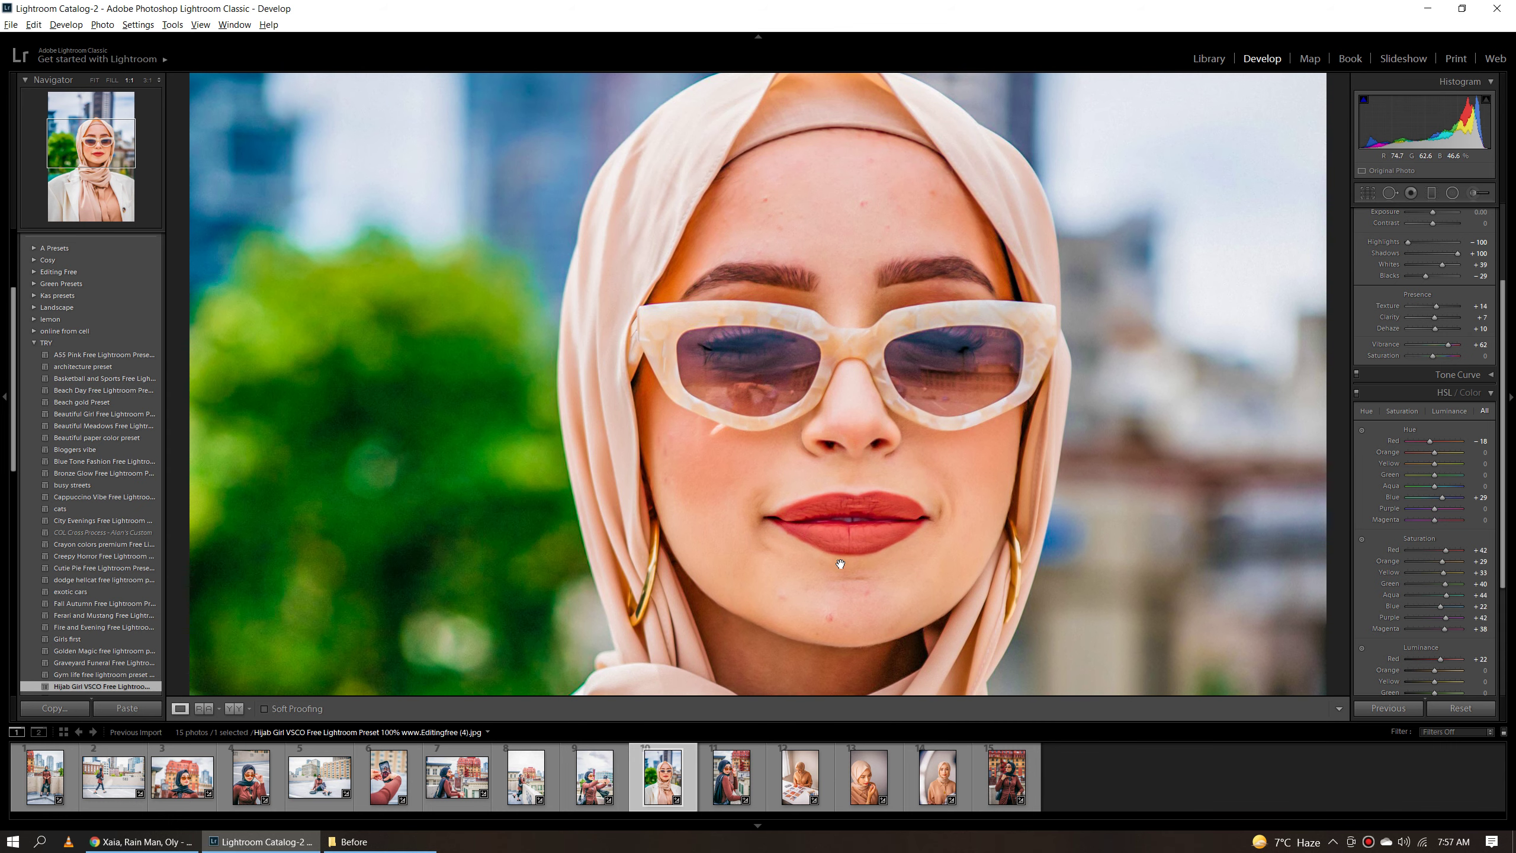